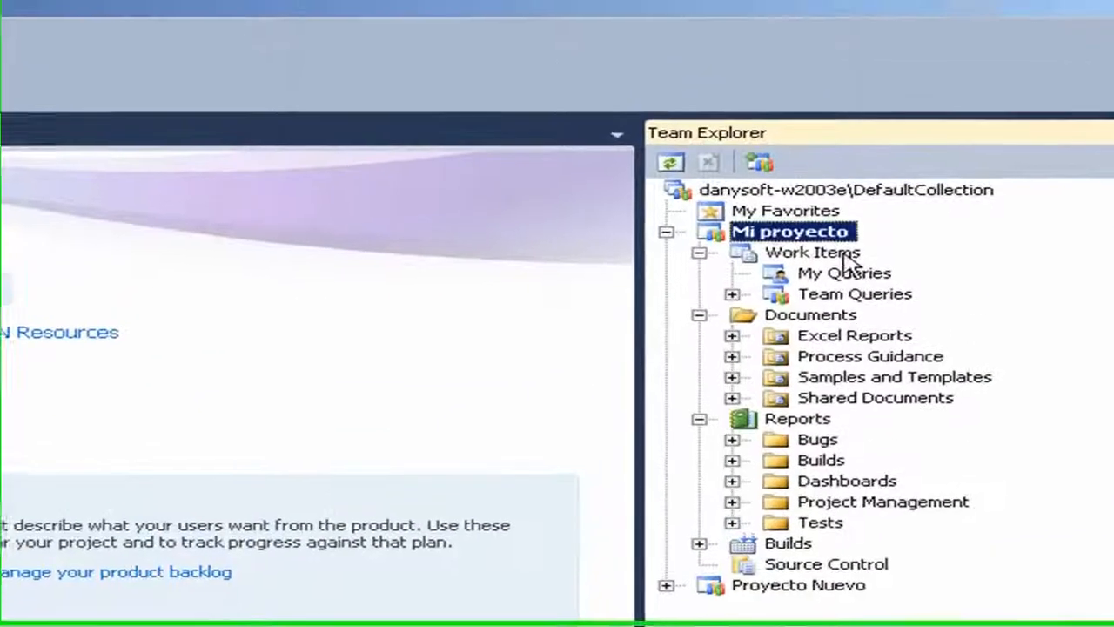
- View the work item types available for Mi proyecto and the contents of its Team Queries folder
{"action": "right_click", "coordinate": [846, 57]}
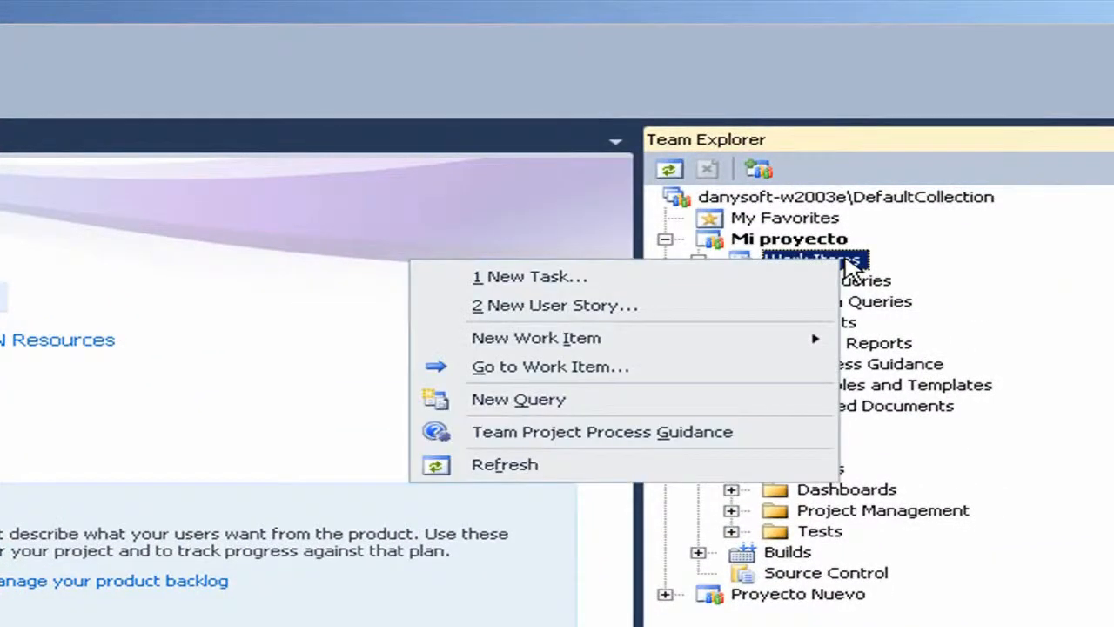
{"action": "mouse_move", "coordinate": [773, 348]}
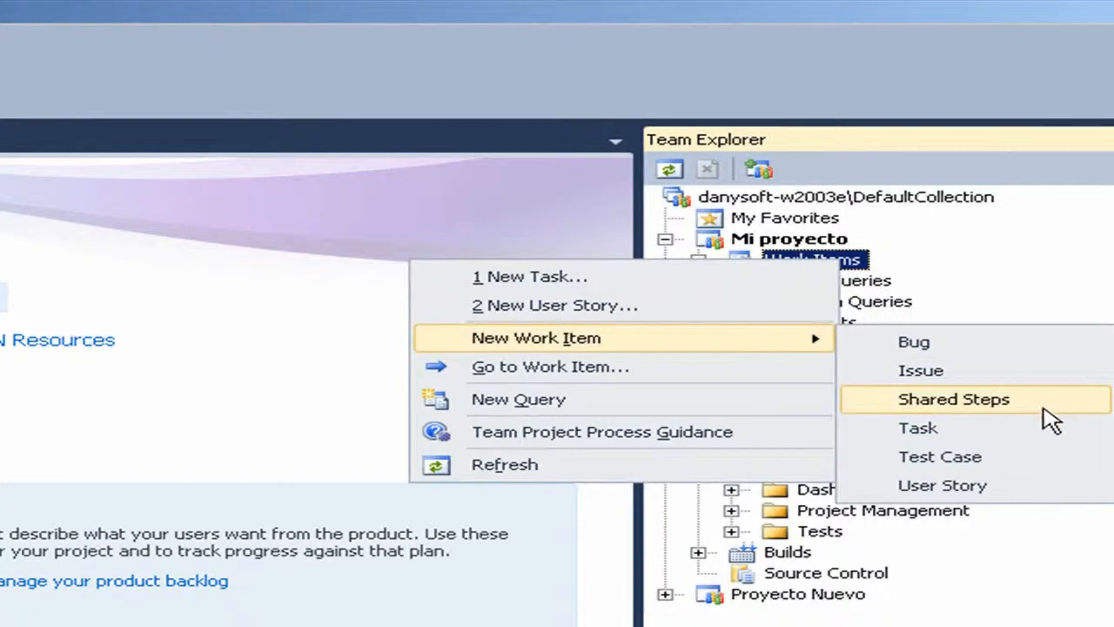
{"action": "left_click", "coordinate": [1079, 321]}
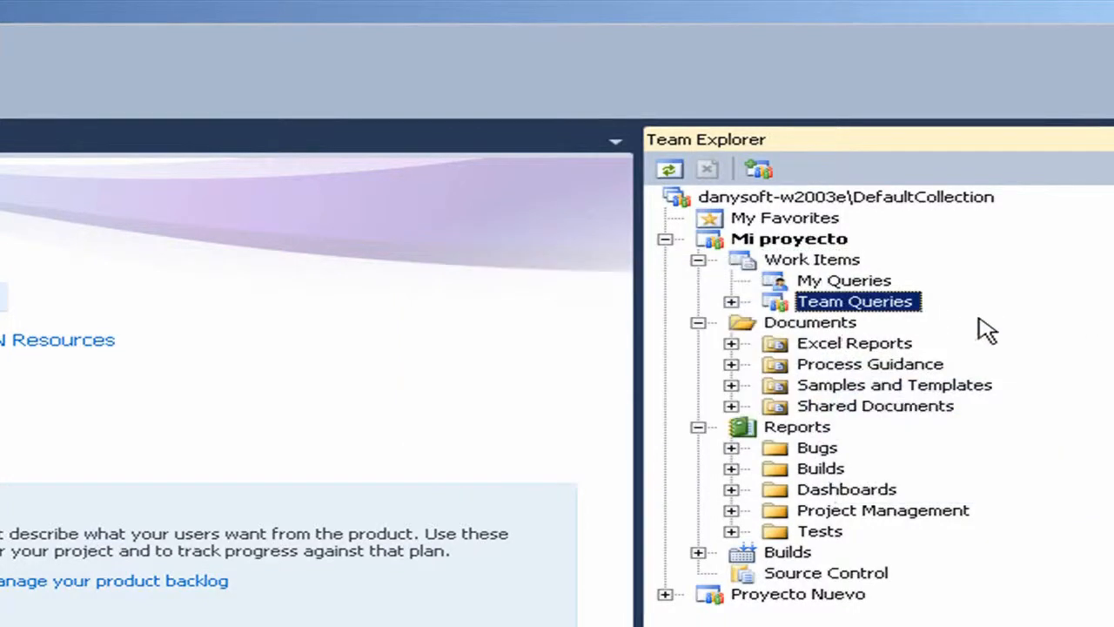
{"action": "left_click", "coordinate": [732, 302]}
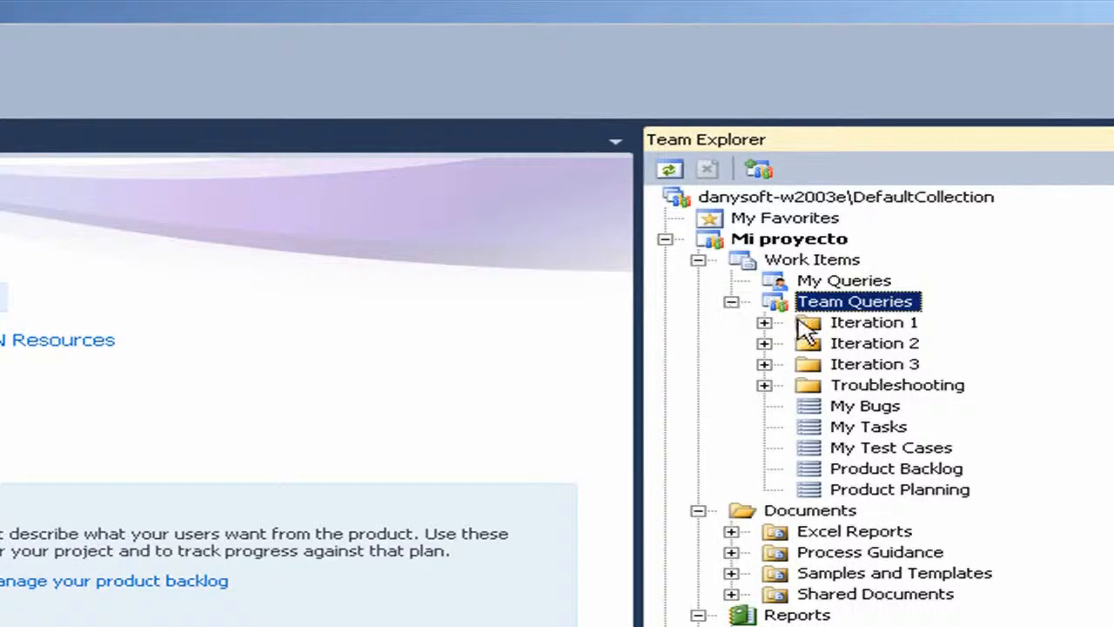
{"action": "left_click", "coordinate": [731, 303]}
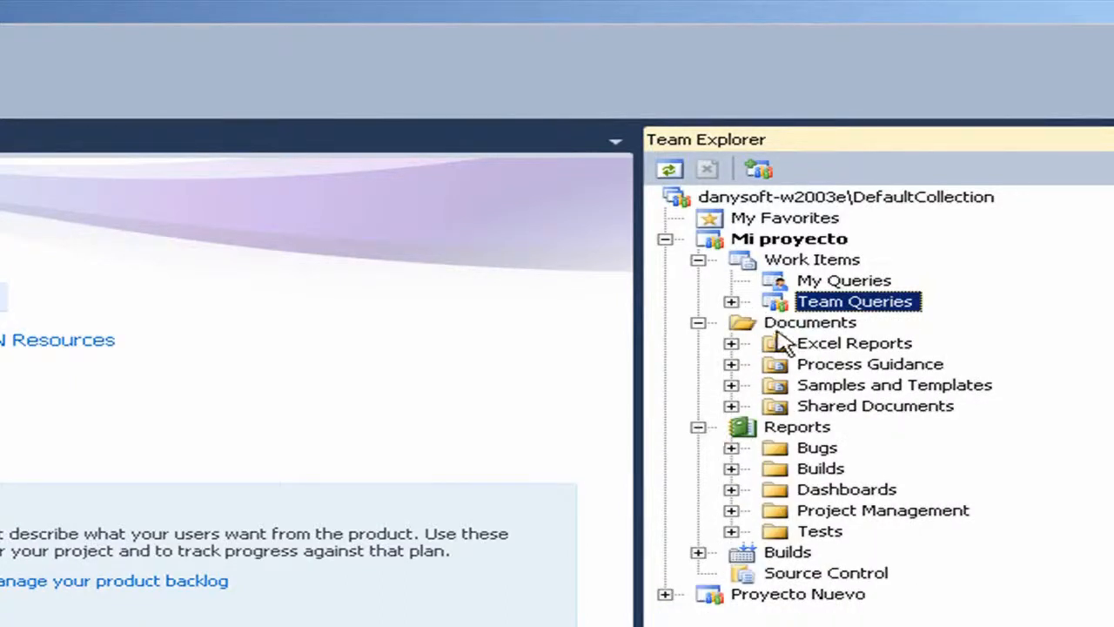
- Look through the project's Excel Reports folder and the Iteration 1 files, including Issues.xlsx, in Shared Documents
{"action": "left_click", "coordinate": [732, 343]}
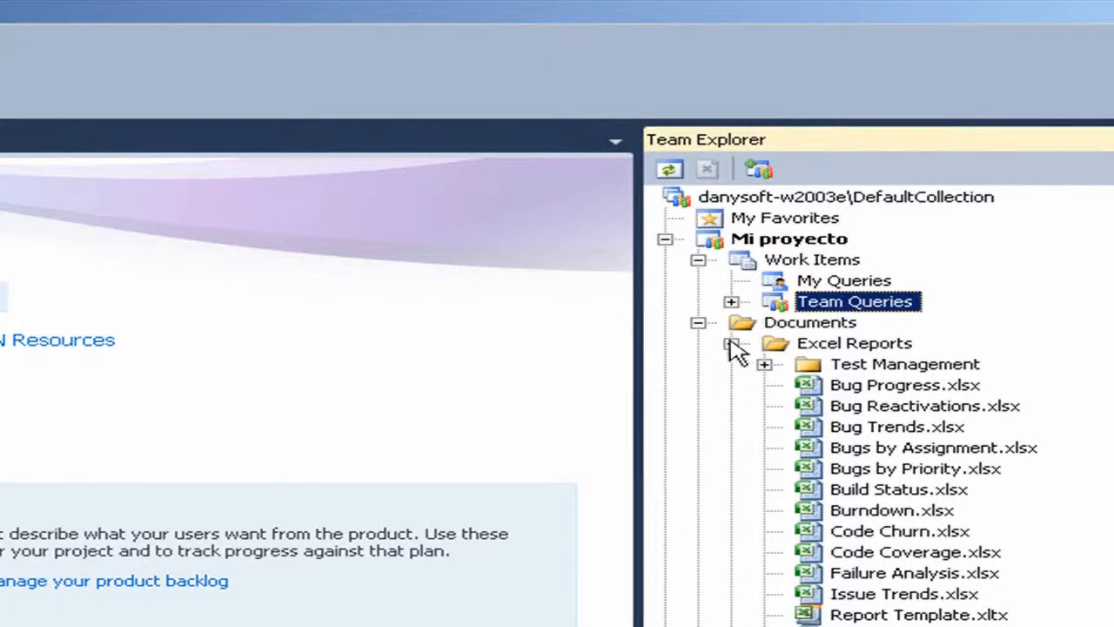
{"action": "left_click", "coordinate": [731, 344]}
{"action": "left_click", "coordinate": [731, 405]}
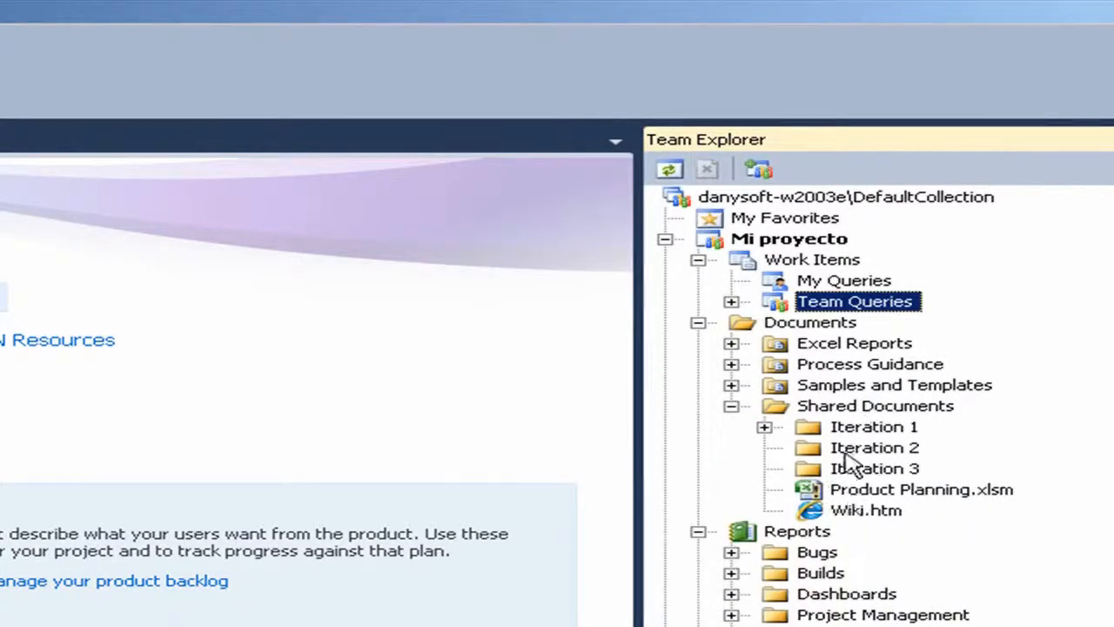
{"action": "left_click", "coordinate": [764, 428]}
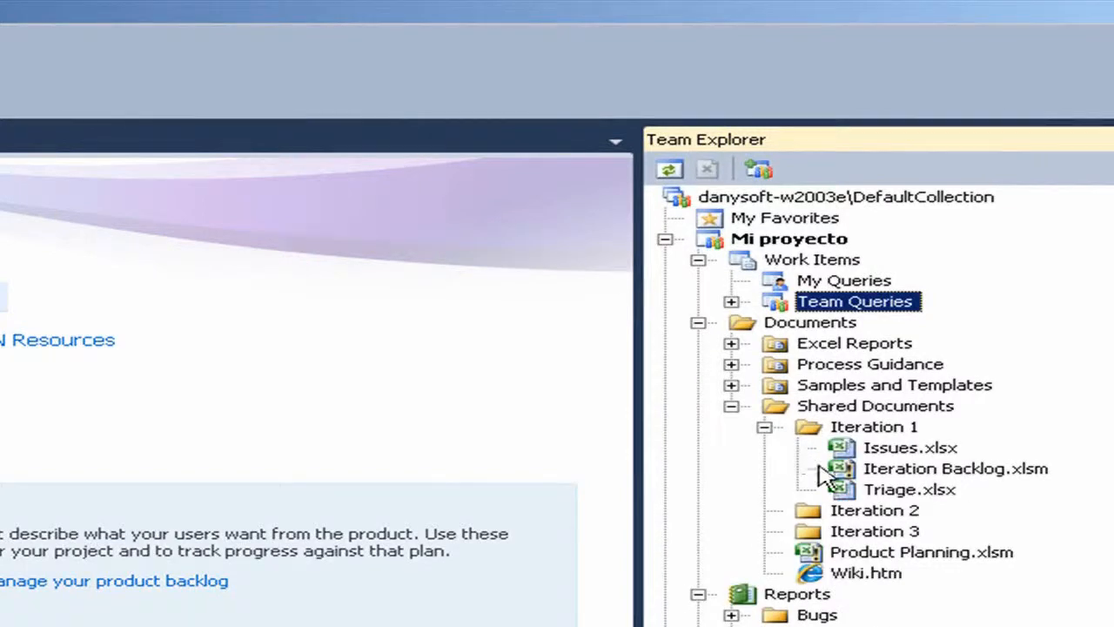
{"action": "left_click", "coordinate": [899, 449]}
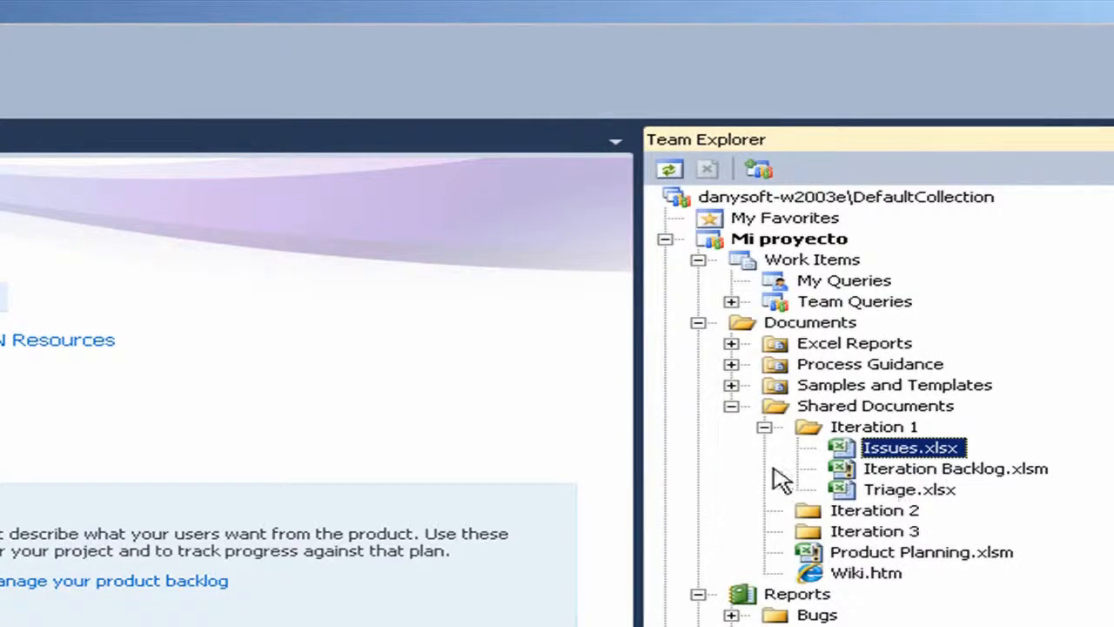
{"action": "left_click", "coordinate": [731, 406]}
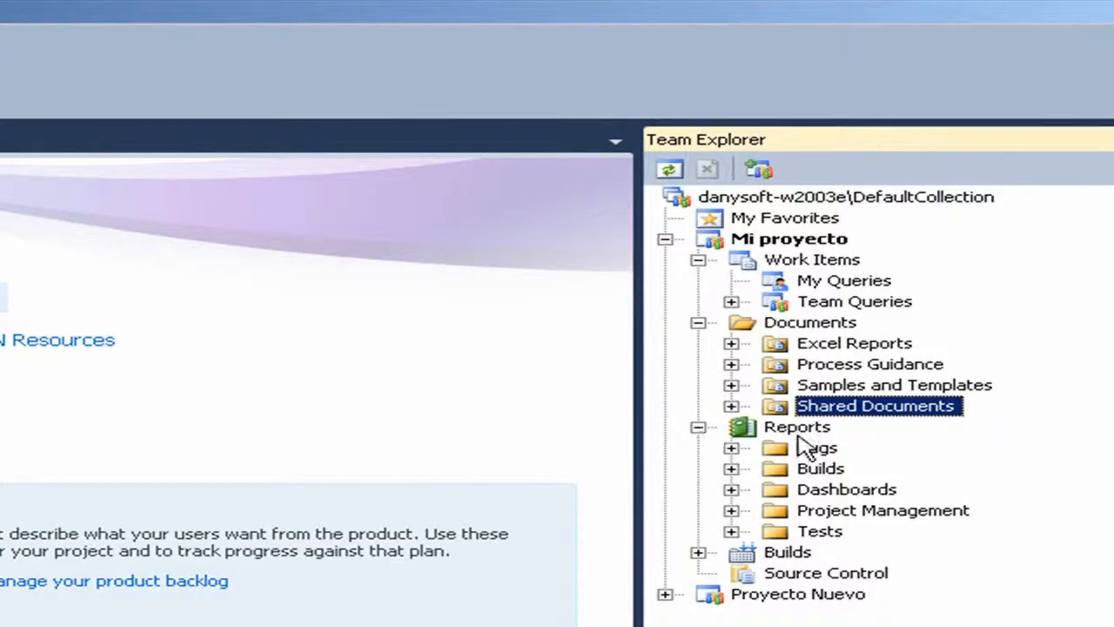
- Go over the Reports, Builds and Documents nodes of Mi proyecto, and collapse Reports and Work Items
{"action": "key", "text": "Down"}
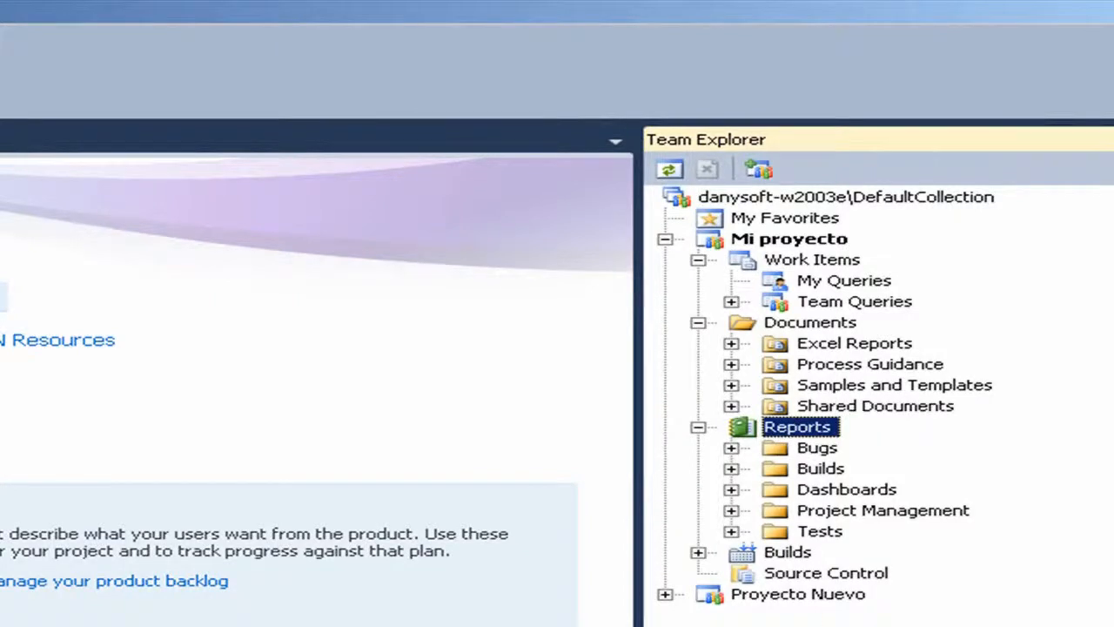
{"action": "left_click", "coordinate": [779, 553]}
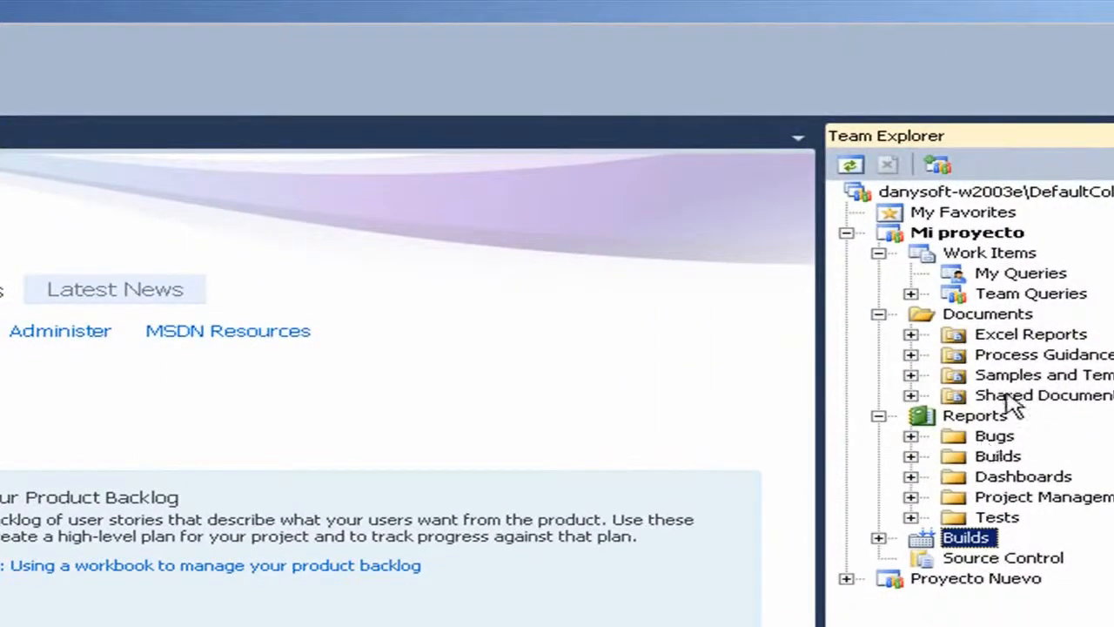
{"action": "left_click", "coordinate": [972, 319]}
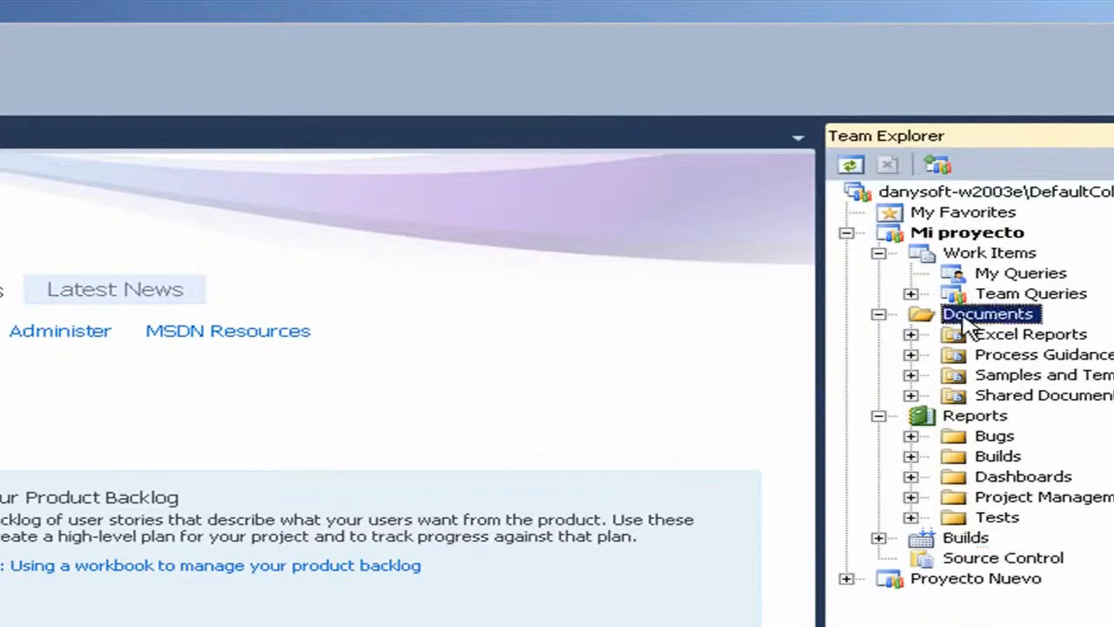
{"action": "left_click", "coordinate": [878, 416]}
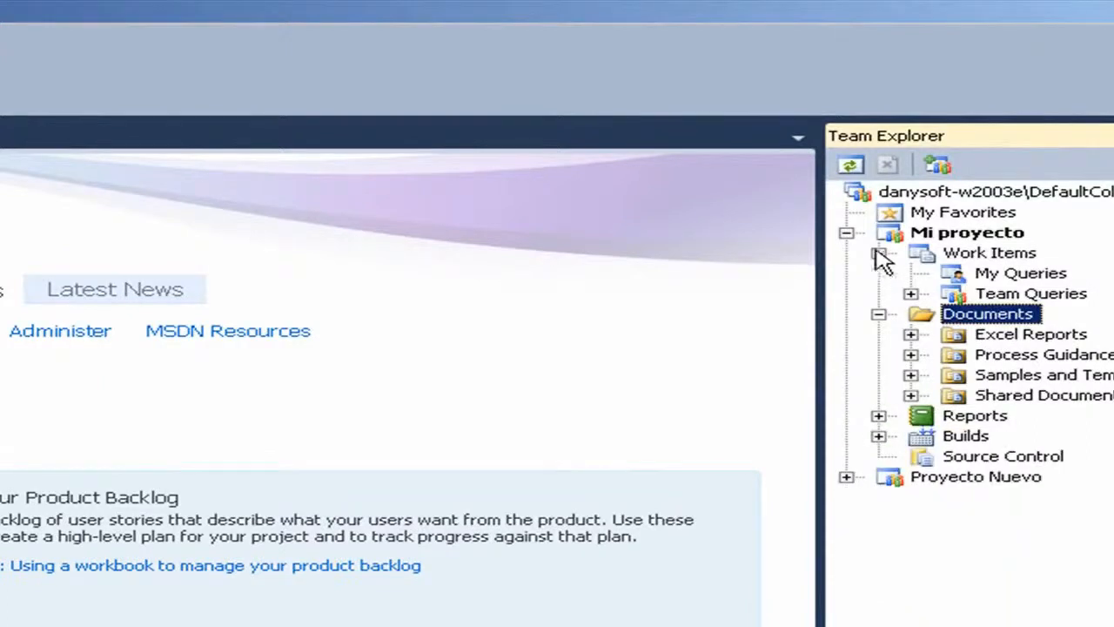
{"action": "left_click", "coordinate": [878, 253]}
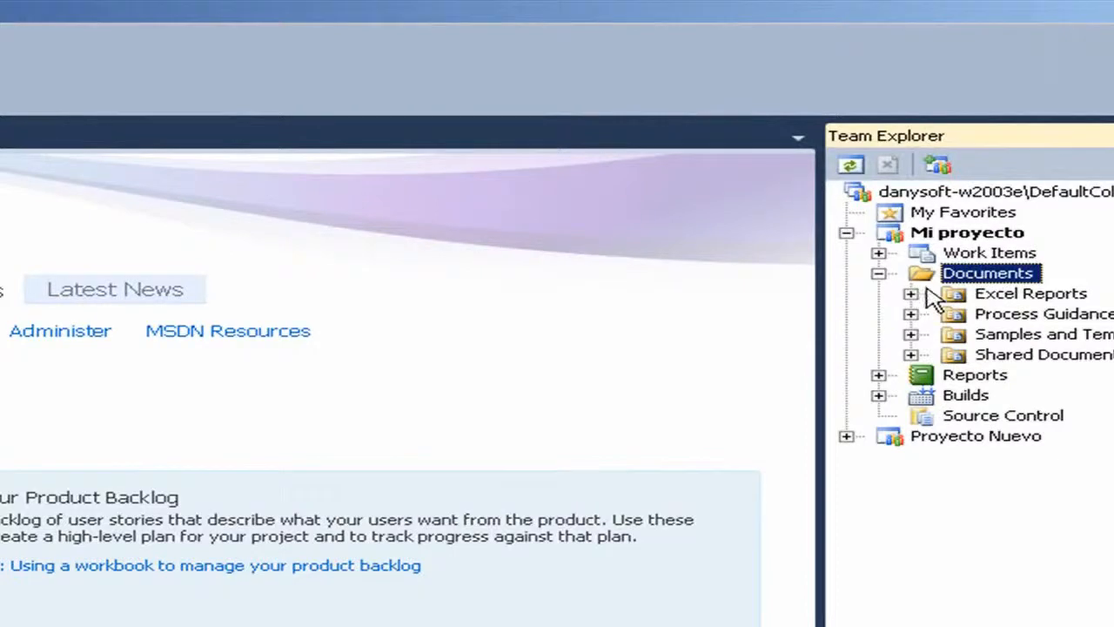
- Open source control for Mi proyecto and expand WindowsFormsApplication1 in the Mi solución folder
{"action": "left_click", "coordinate": [984, 418]}
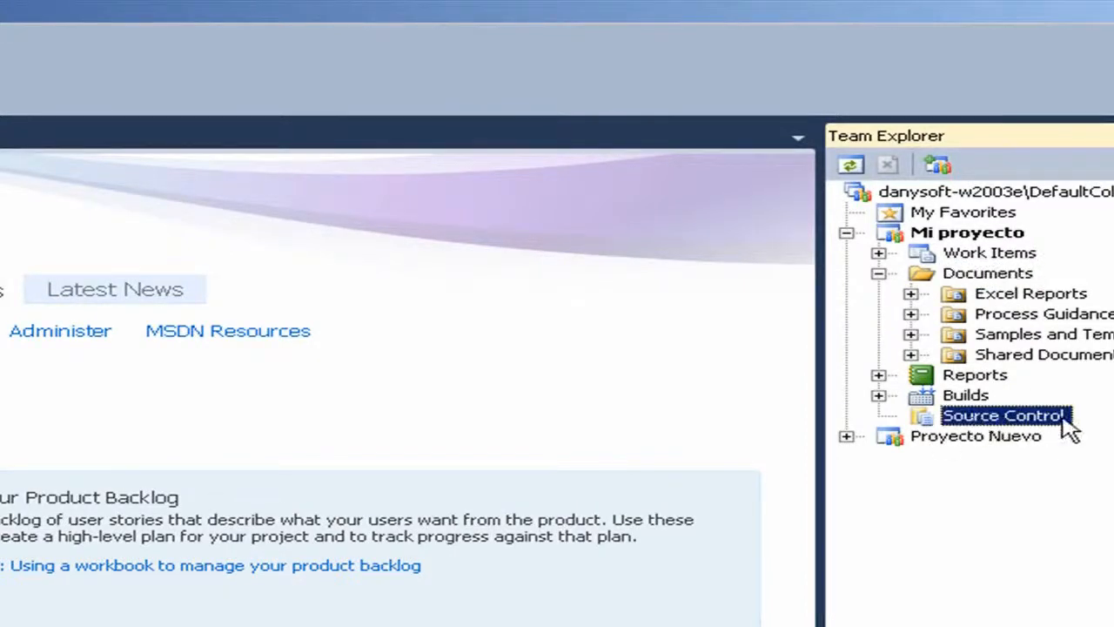
{"action": "double_click", "coordinate": [1010, 418]}
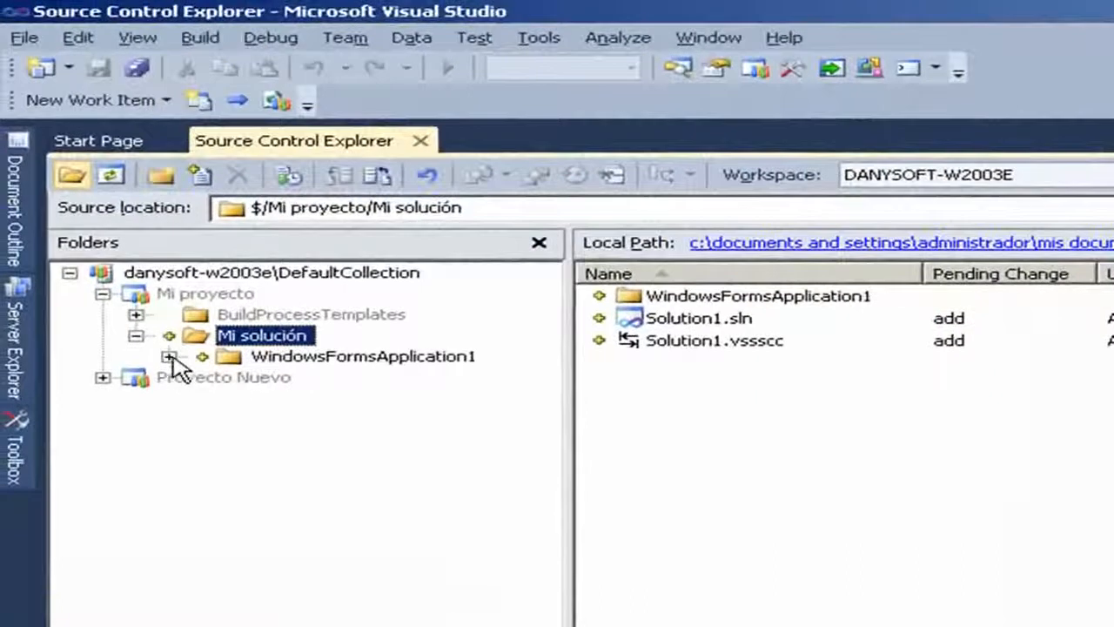
{"action": "left_click", "coordinate": [0, 189]}
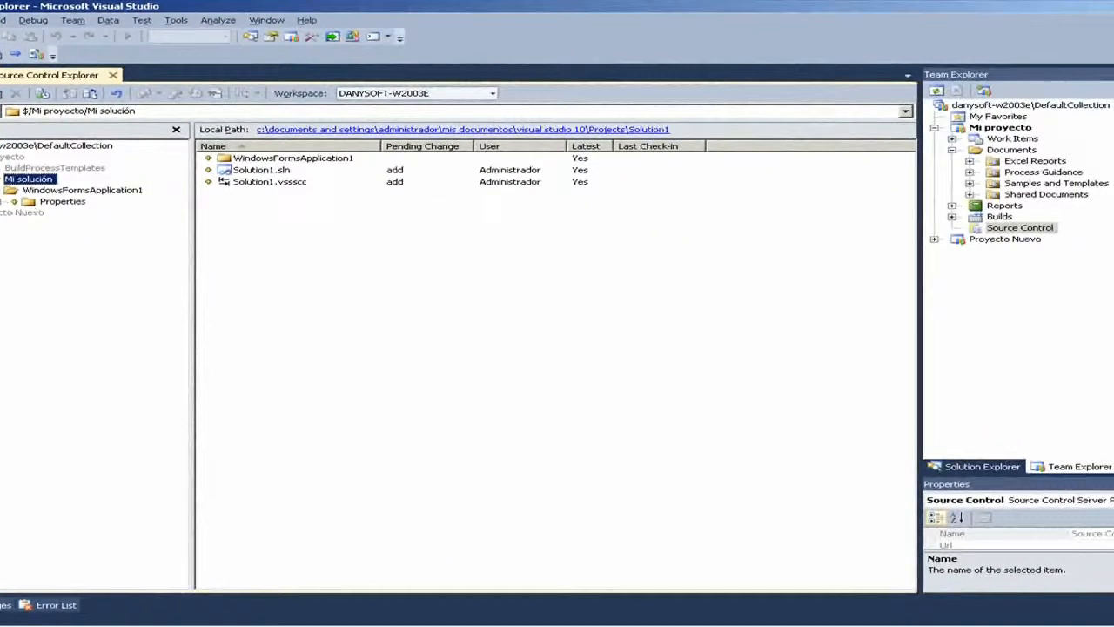
{"action": "key", "text": "Left"}
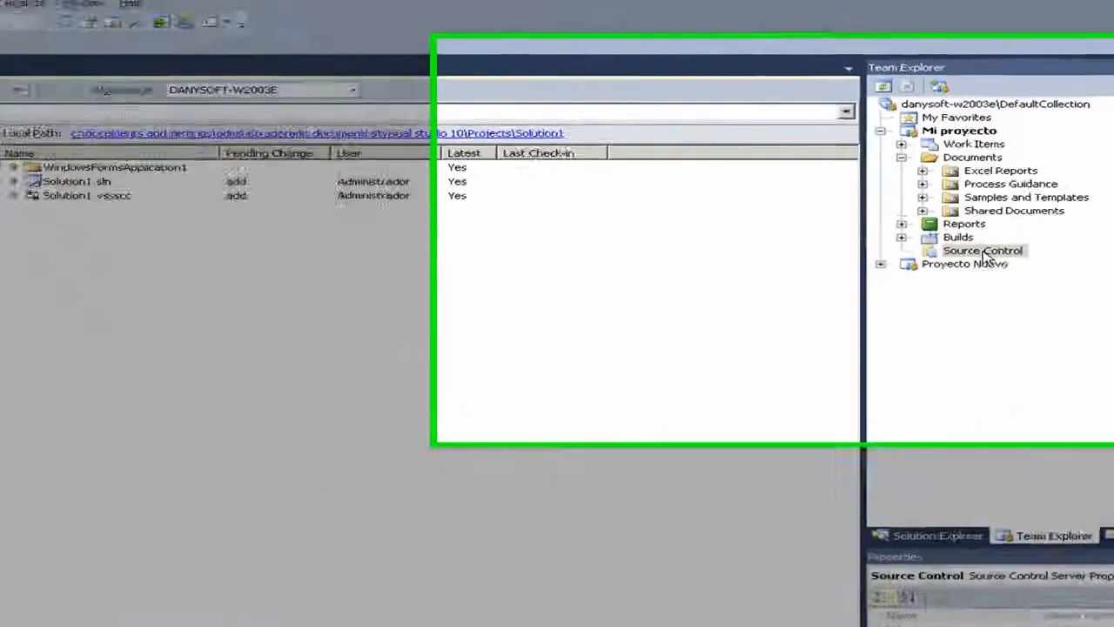
- Review the Source Control, Builds, Reports, Work Items and Documents nodes of Mi proyecto in the project tree
{"action": "left_click", "coordinate": [1020, 228]}
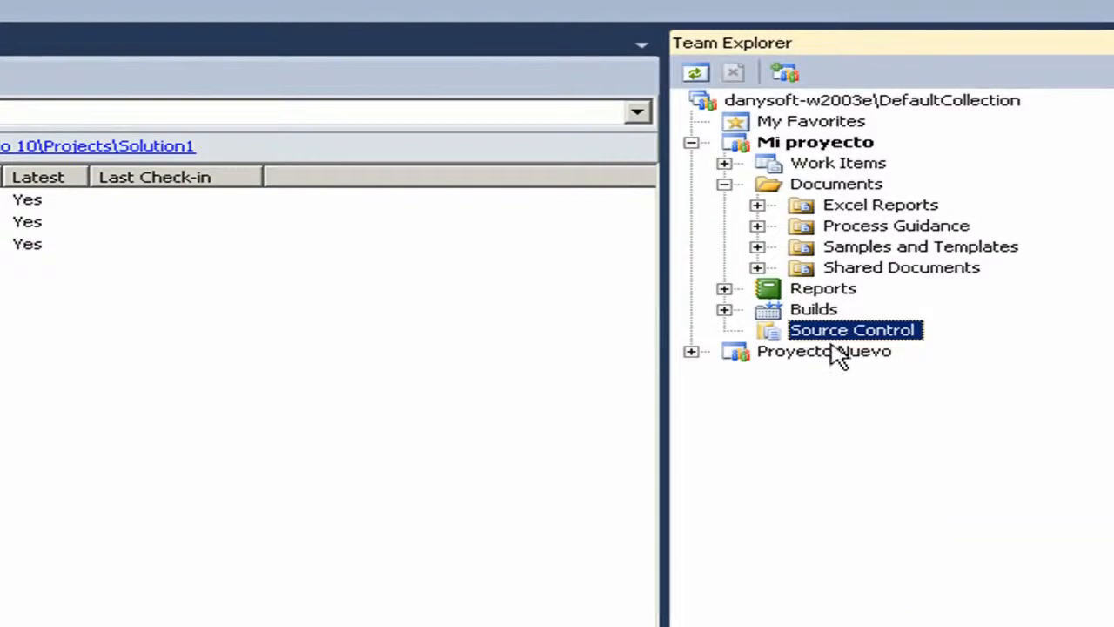
{"action": "left_click", "coordinate": [814, 312]}
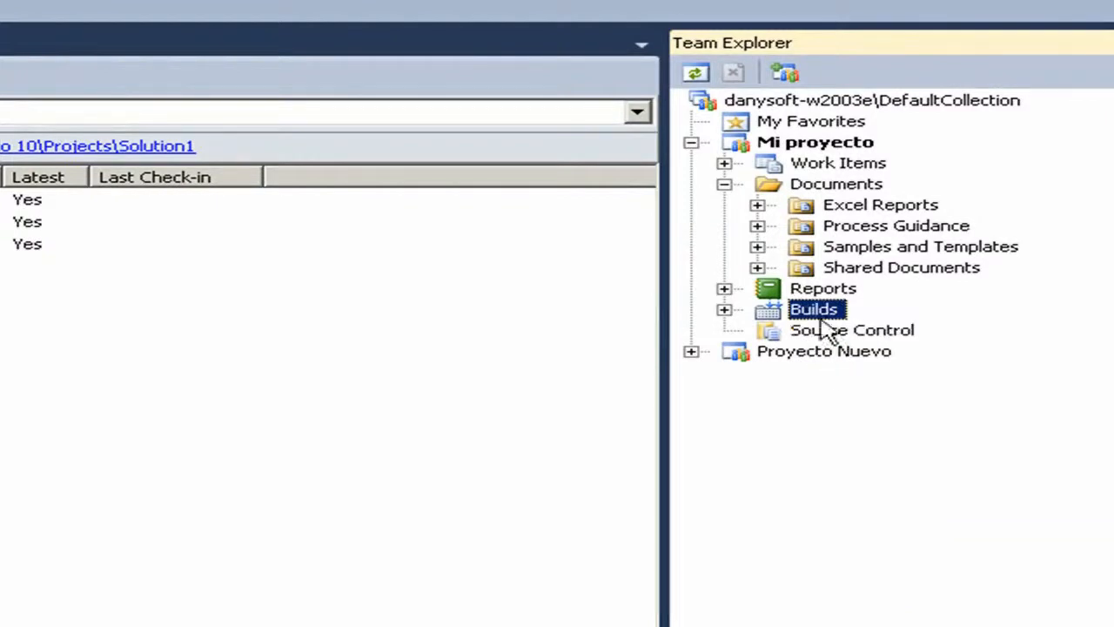
{"action": "left_click", "coordinate": [818, 291]}
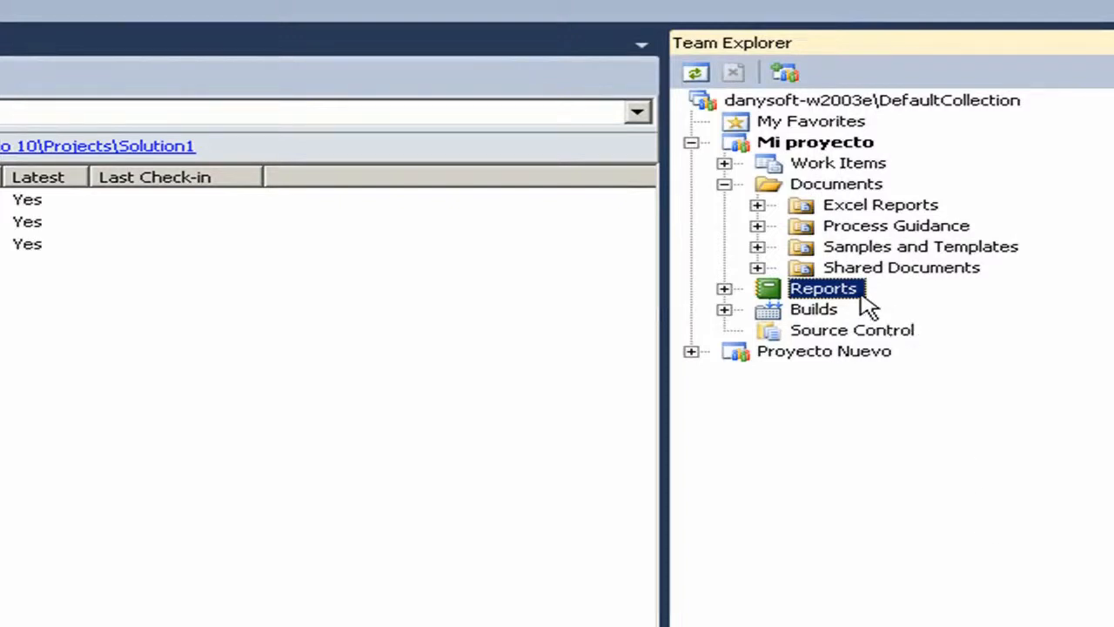
{"action": "left_click", "coordinate": [724, 163]}
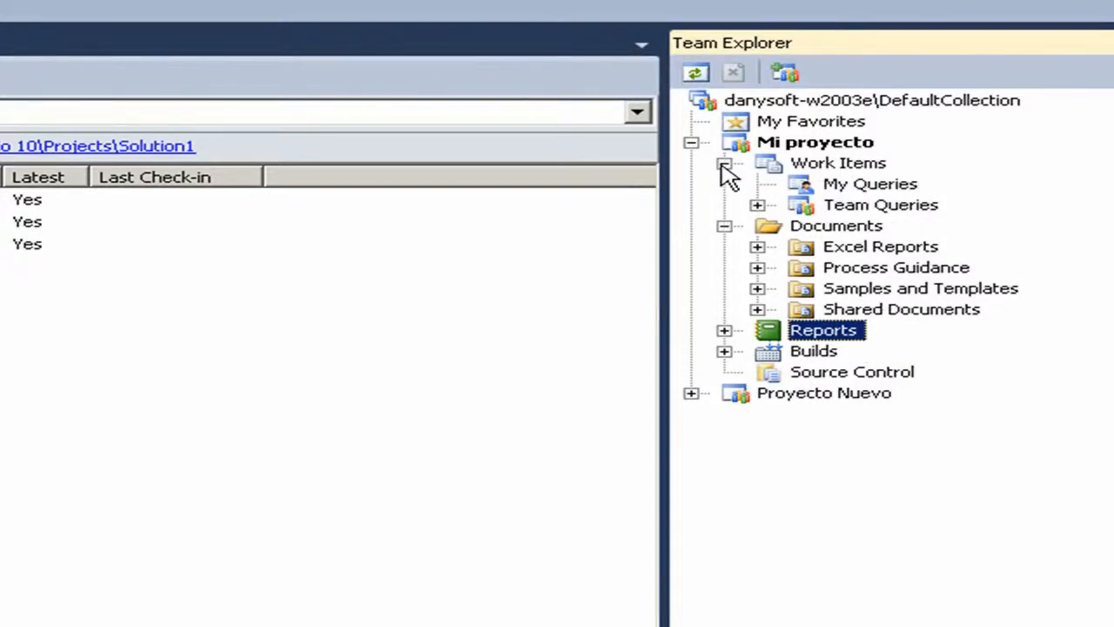
{"action": "left_click", "coordinate": [723, 164]}
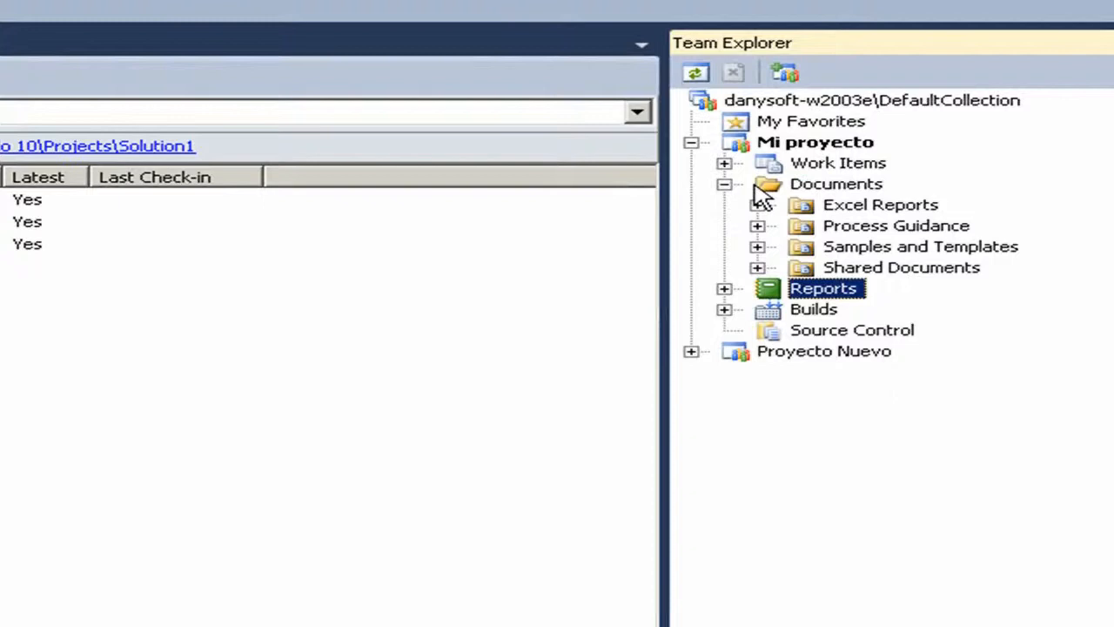
{"action": "left_click", "coordinate": [809, 186]}
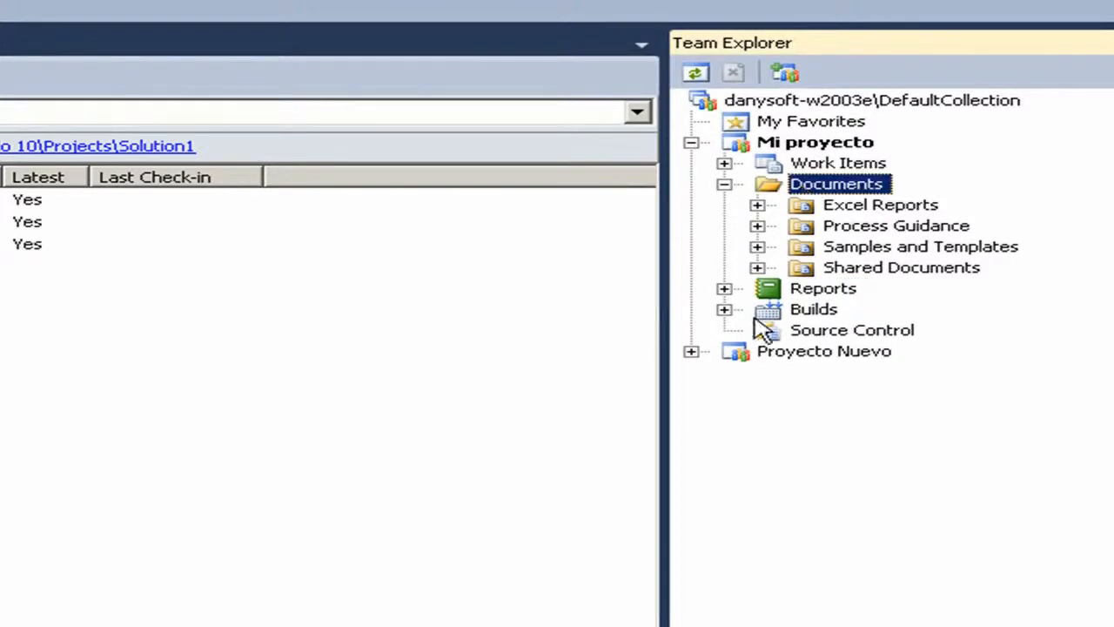
- Examine the contents of the Excel Reports, Process Guidance and Samples and Templates document folders
{"action": "left_click", "coordinate": [758, 206]}
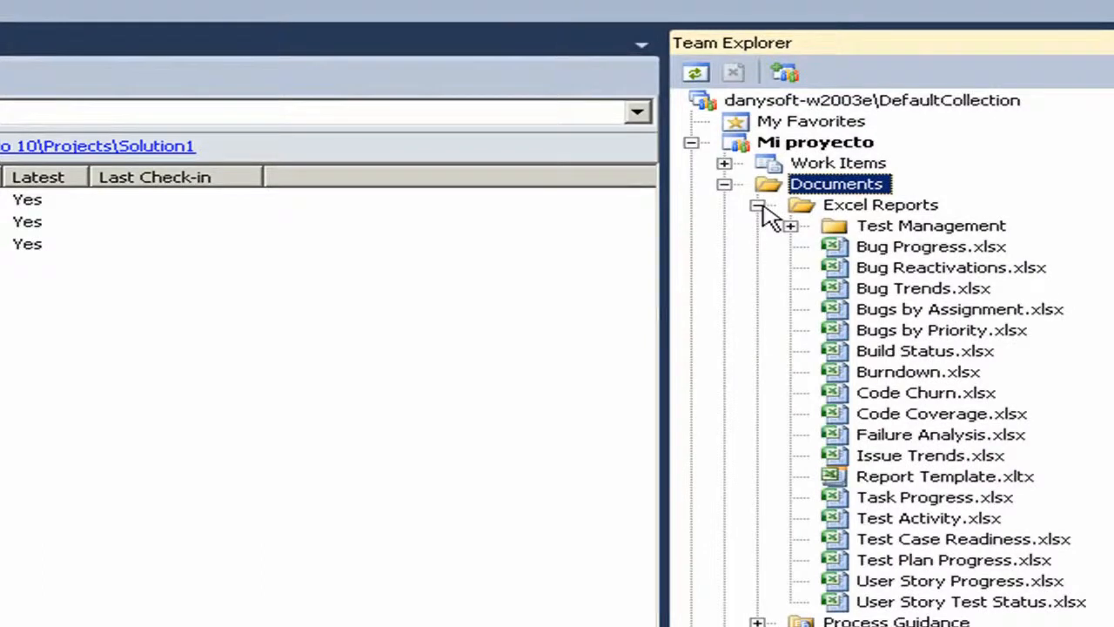
{"action": "left_click", "coordinate": [758, 205]}
{"action": "left_click", "coordinate": [757, 226]}
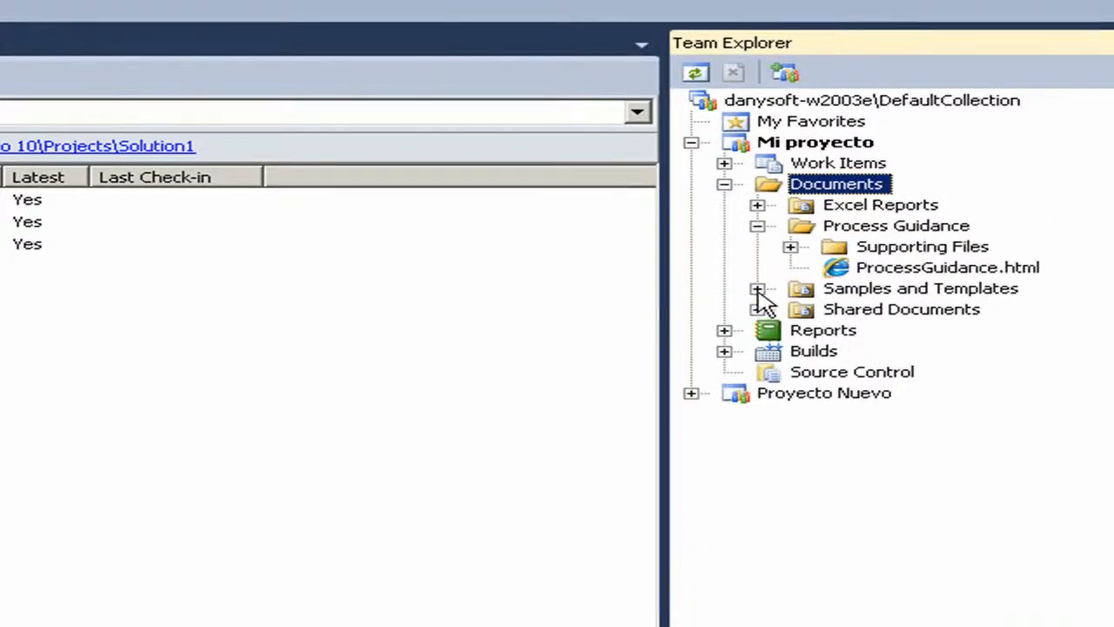
{"action": "left_click", "coordinate": [758, 289]}
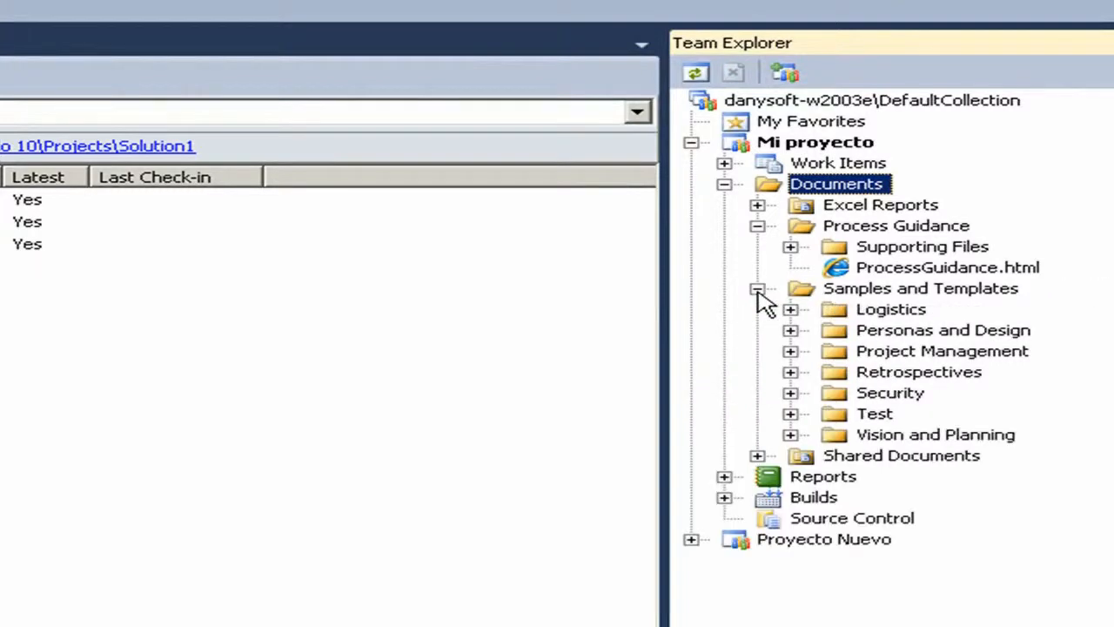
- Open the project portal of Mi proyecto in the browser and review its Project Dashboard down to the Product Backlog
{"action": "right_click", "coordinate": [818, 150]}
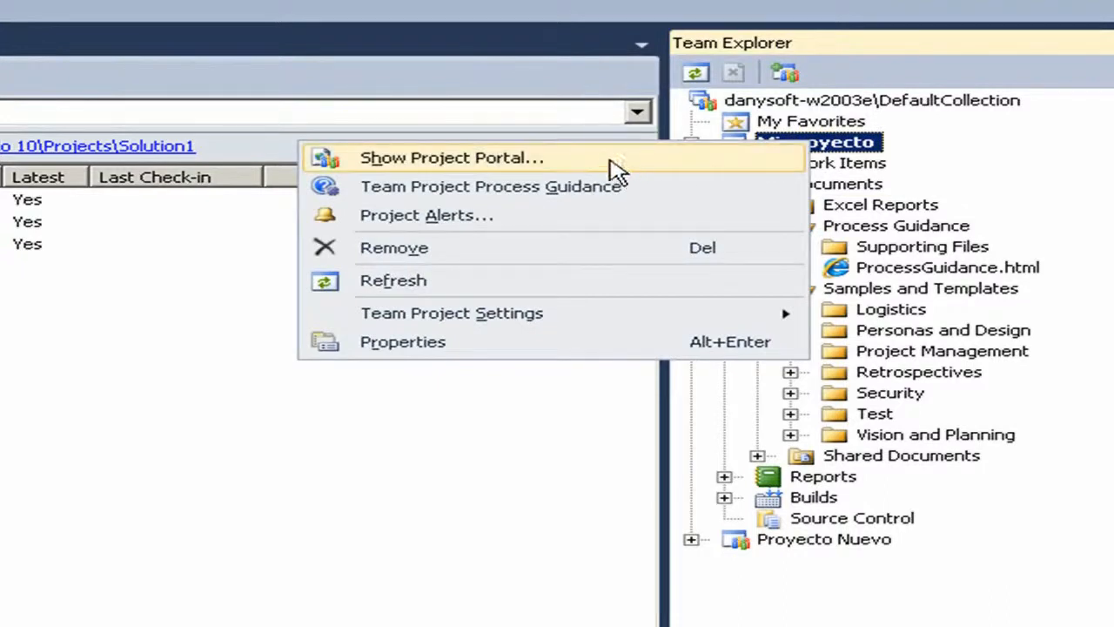
{"action": "left_click", "coordinate": [435, 167]}
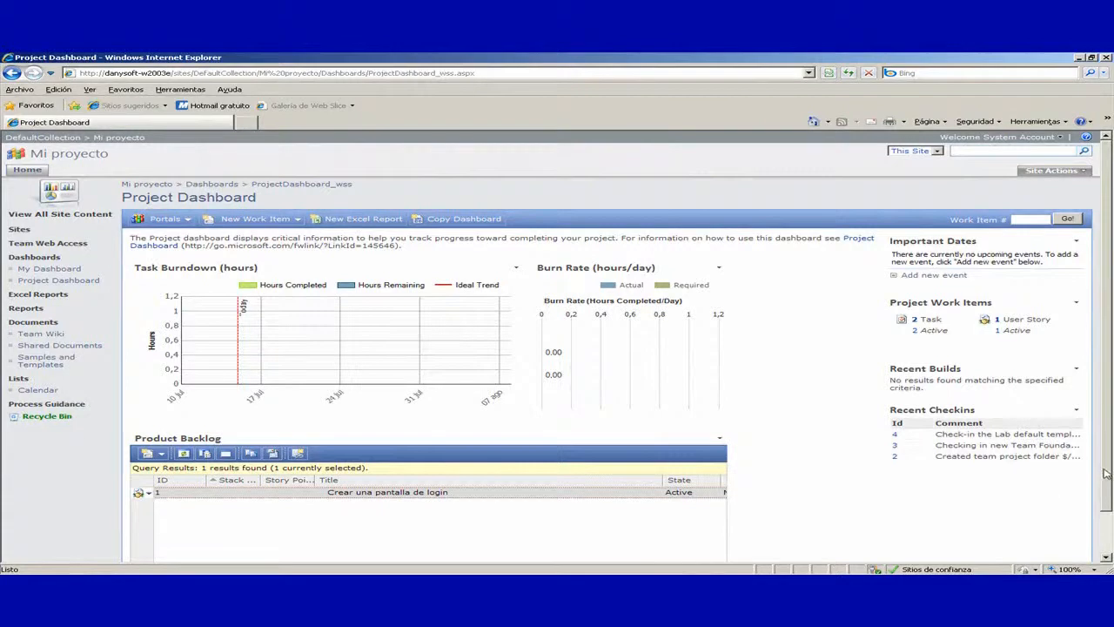
{"action": "left_click", "coordinate": [1110, 537]}
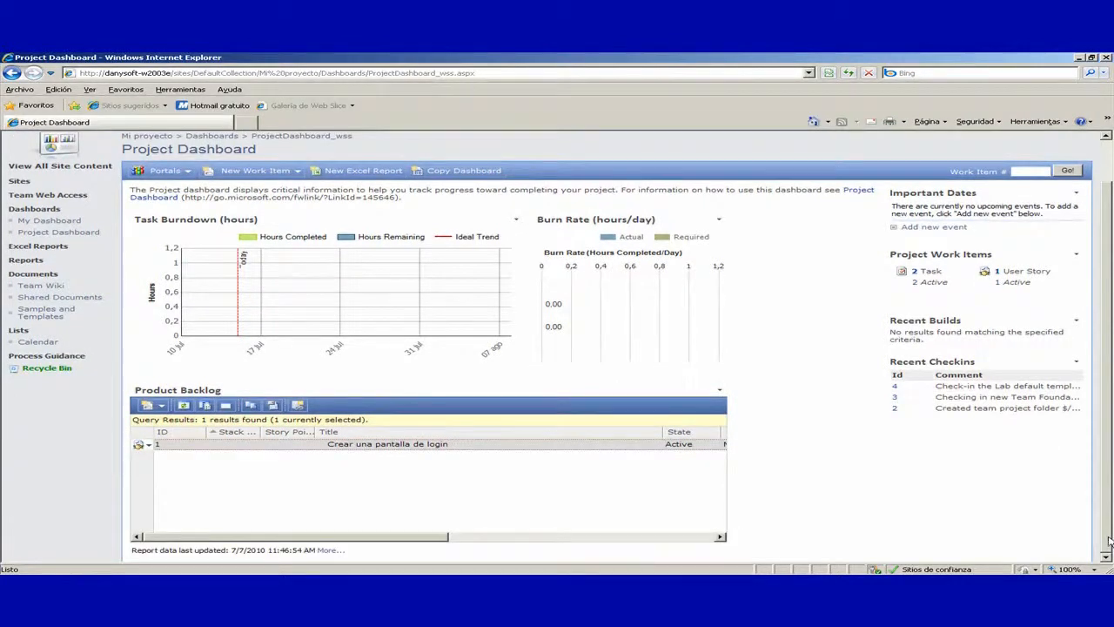
{"action": "left_click_drag", "start_coordinate": [1109, 540], "coordinate": [1105, 480]}
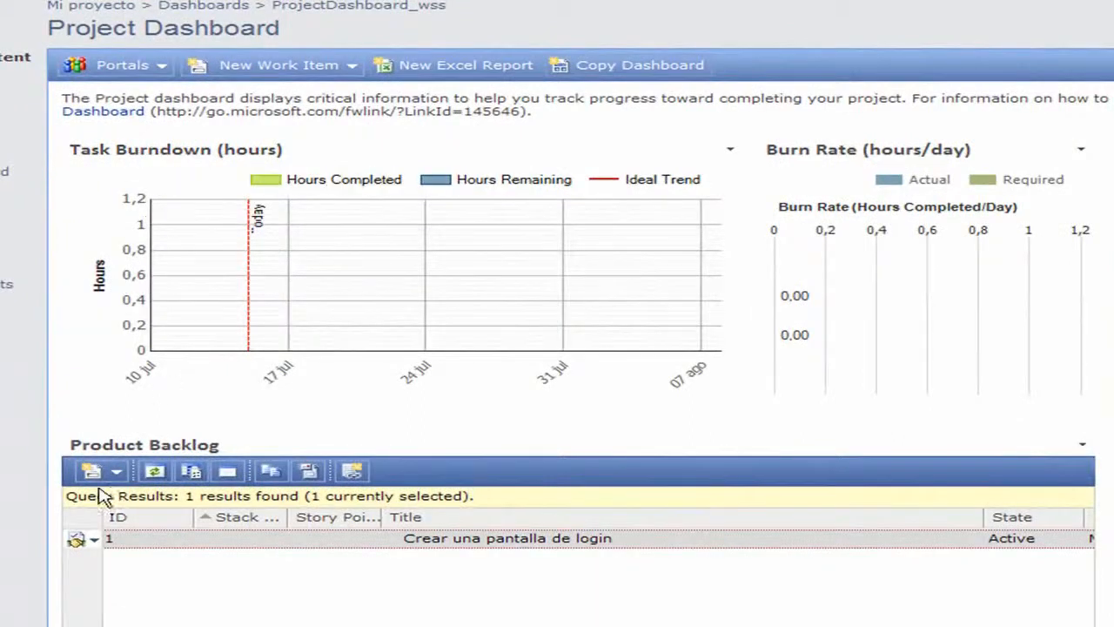
{"action": "scroll", "coordinate": [493, 512], "scroll_direction": "down", "scroll_amount": 1}
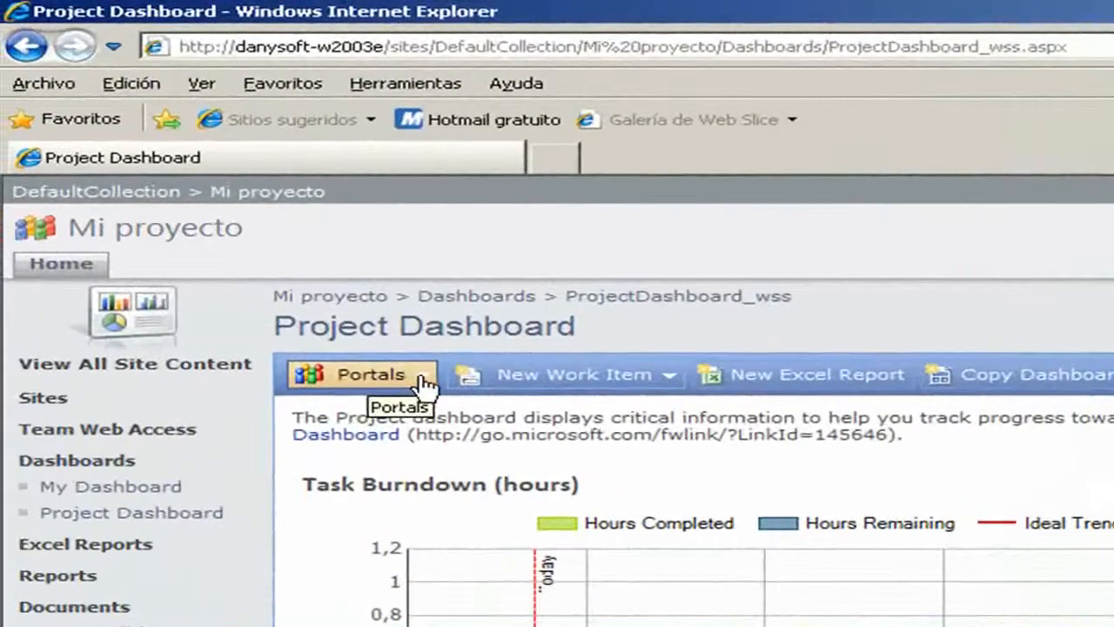
- Display the team project portals available under DefaultCollection on the Project Dashboard
{"action": "left_click", "coordinate": [424, 382]}
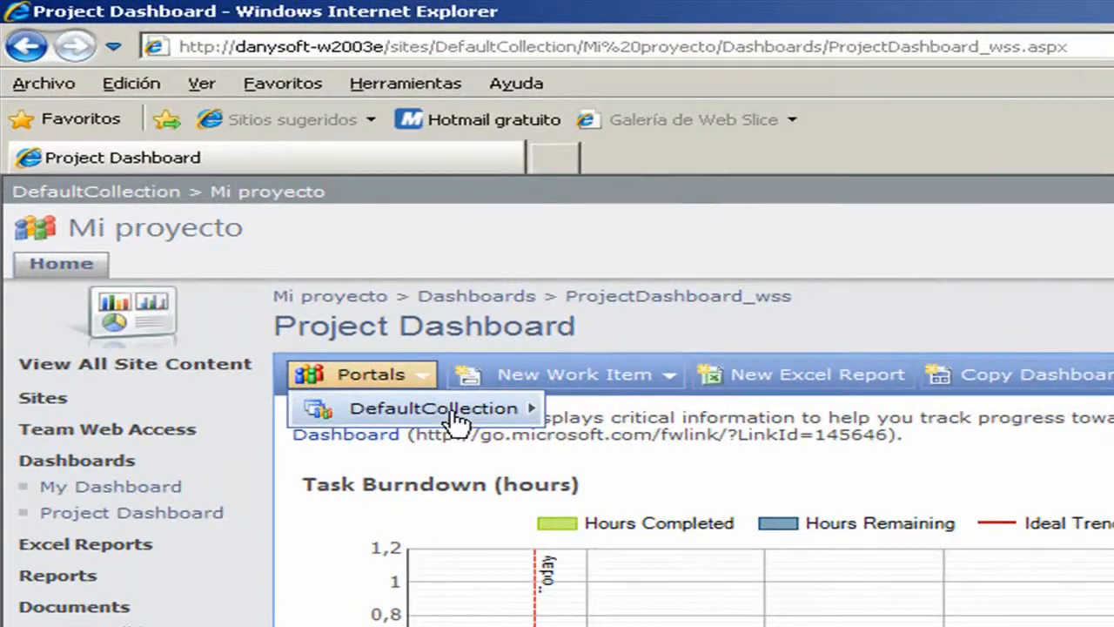
{"action": "mouse_move", "coordinate": [456, 423]}
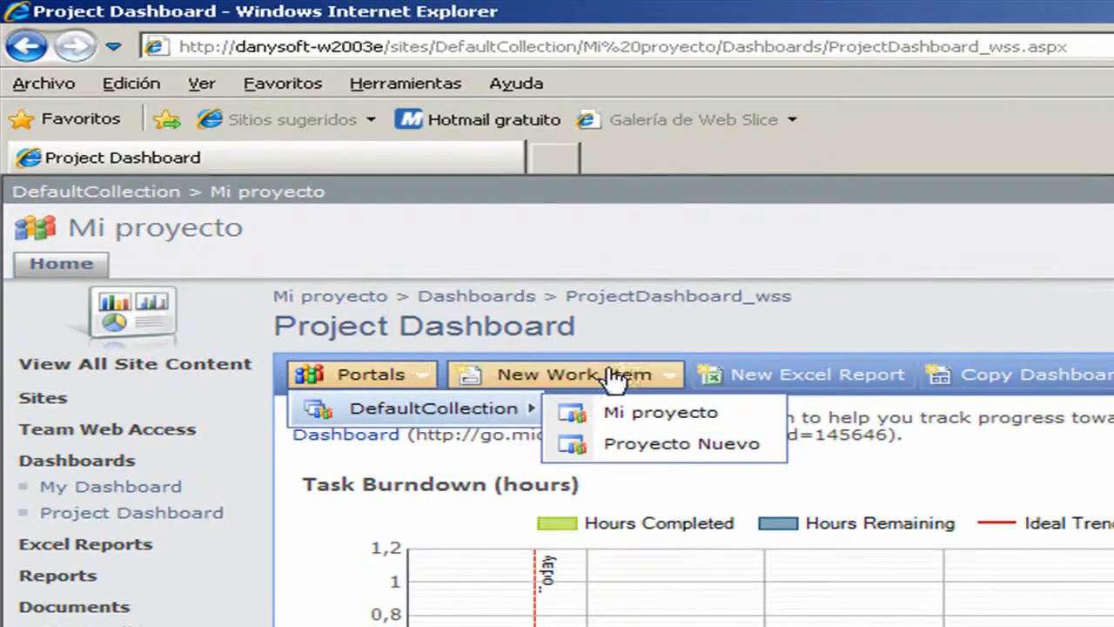
- Review the work item types that can be created from the Project Dashboard and the options of the Important Dates web part
{"action": "left_click", "coordinate": [675, 381]}
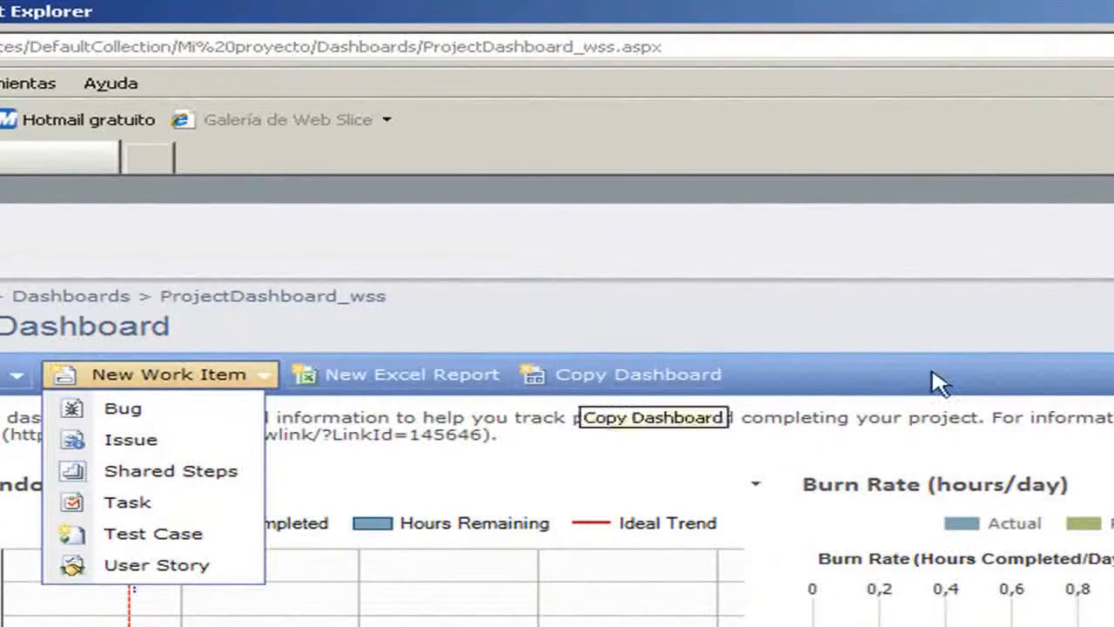
{"action": "left_click", "coordinate": [984, 378]}
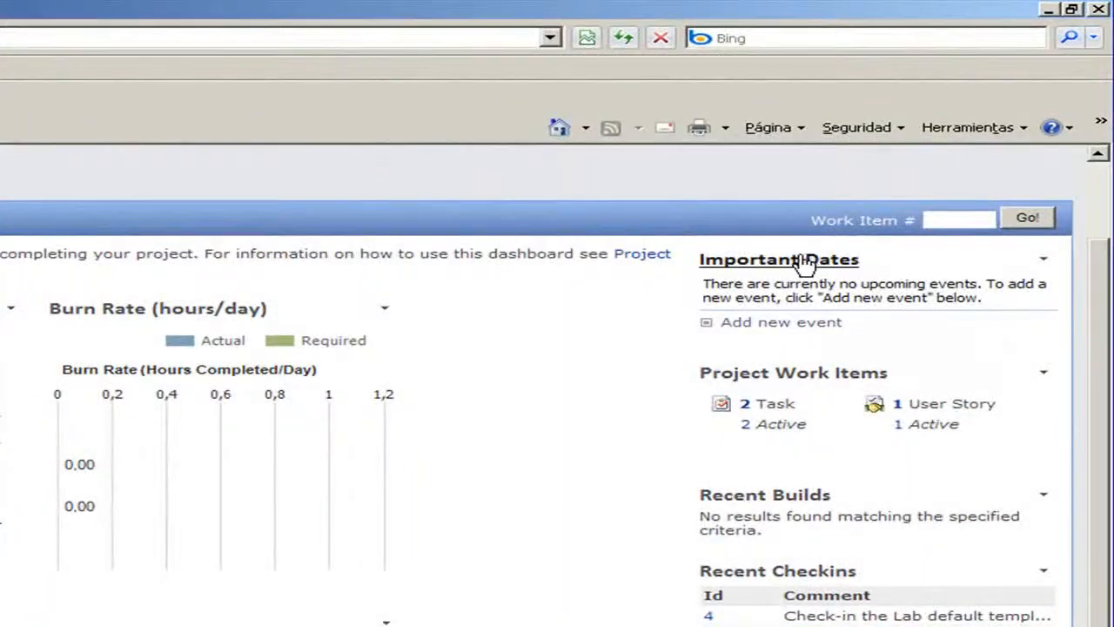
{"action": "left_click", "coordinate": [1045, 261]}
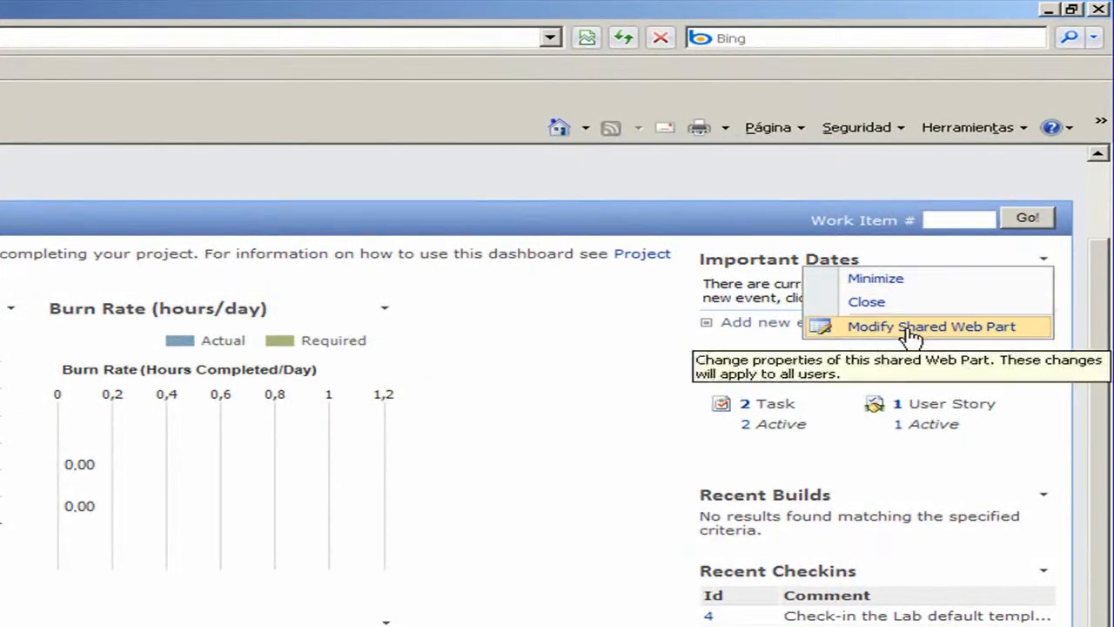
{"action": "left_click", "coordinate": [588, 331]}
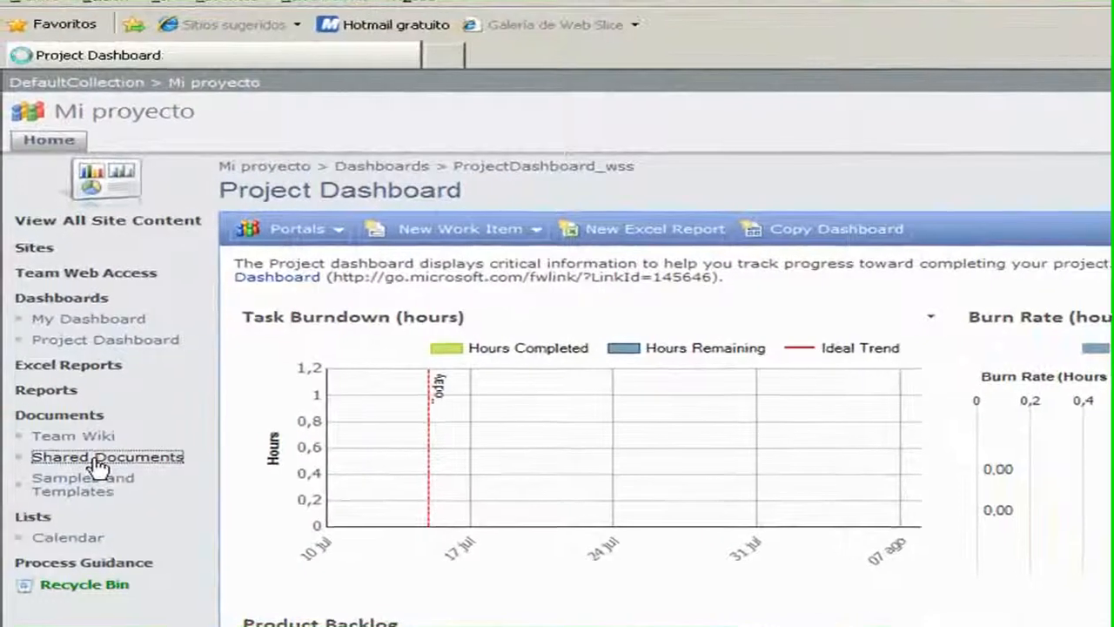
- Examine the Iteration 1 folder in Shared Documents and the Logistics folder in Samples and Templates
{"action": "left_click", "coordinate": [42, 399]}
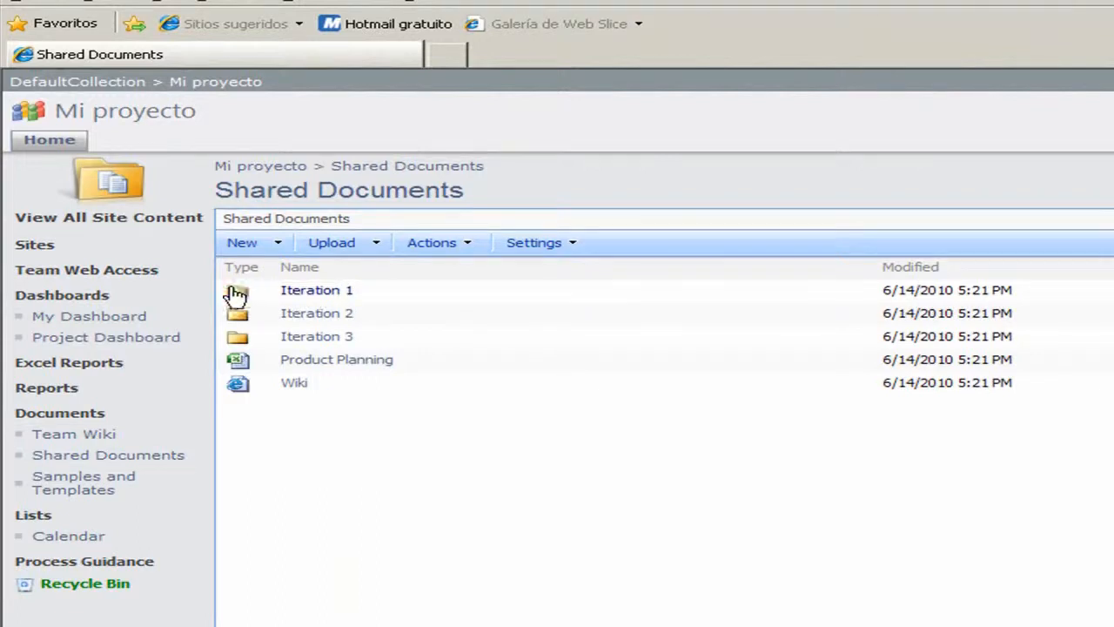
{"action": "left_click", "coordinate": [320, 295]}
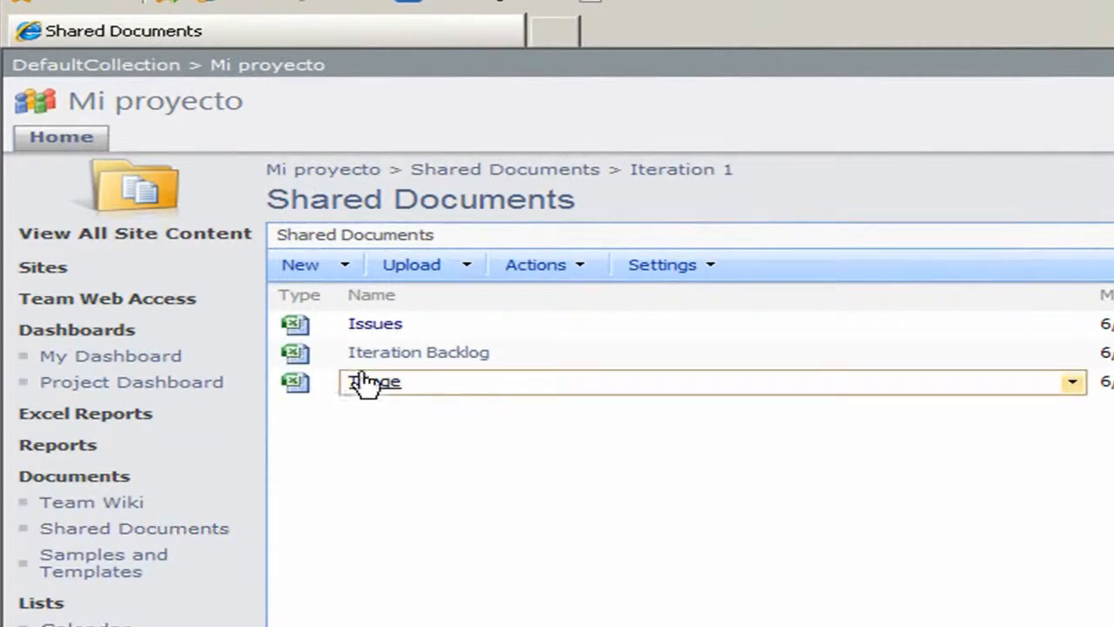
{"action": "left_click", "coordinate": [100, 531]}
{"action": "left_click", "coordinate": [91, 575]}
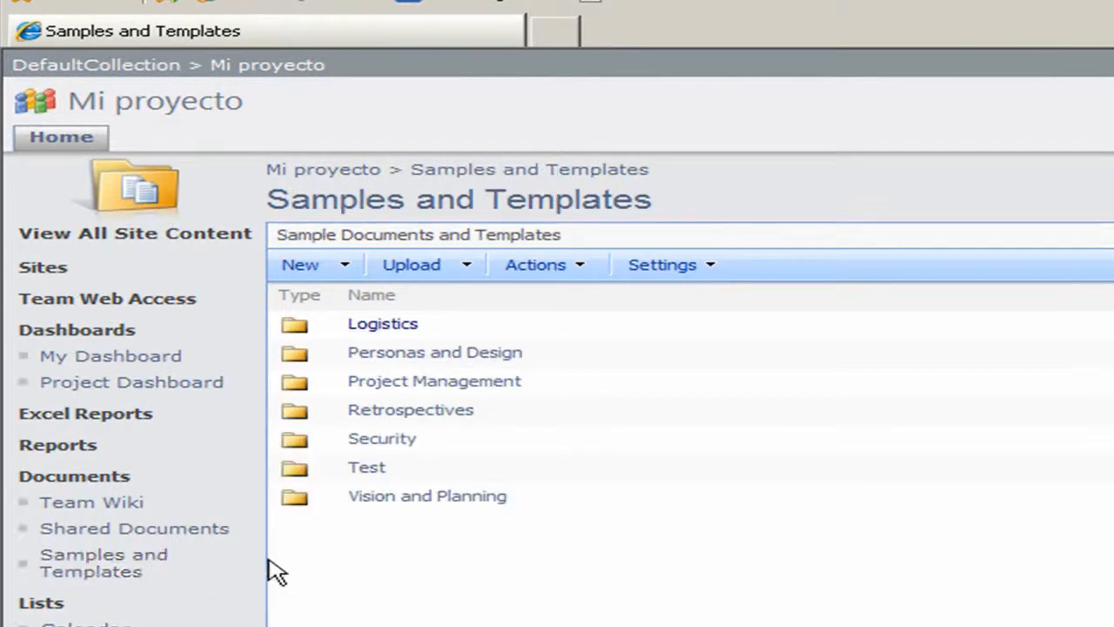
{"action": "left_click", "coordinate": [296, 327]}
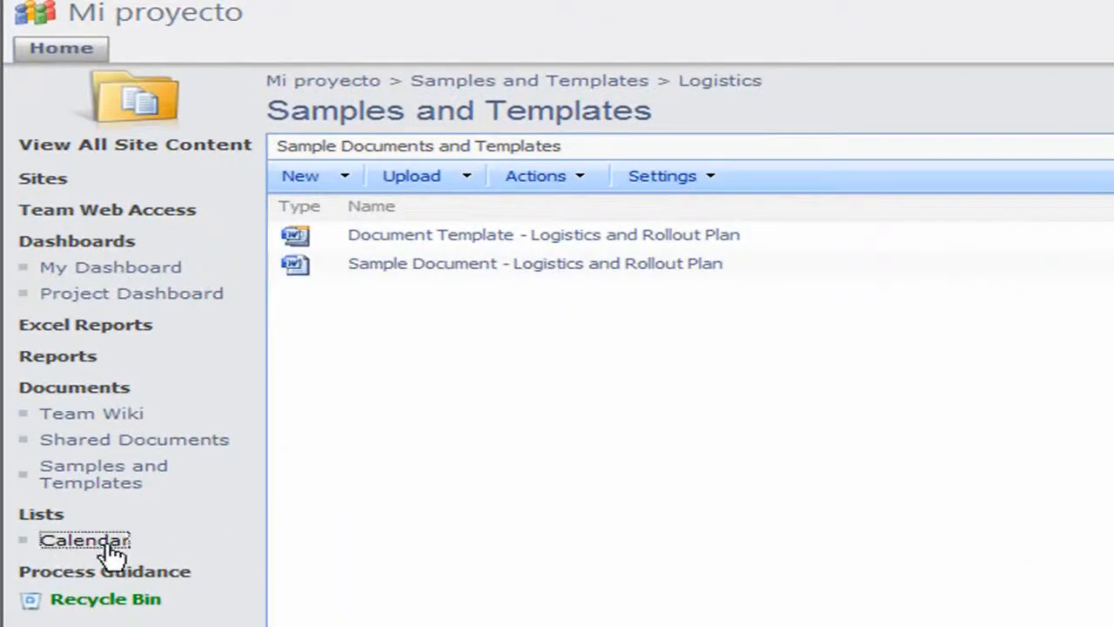
- View the project Calendar, and examine the Sites and Workspaces page of Mi proyecto together with its available site actions
{"action": "left_click", "coordinate": [87, 547]}
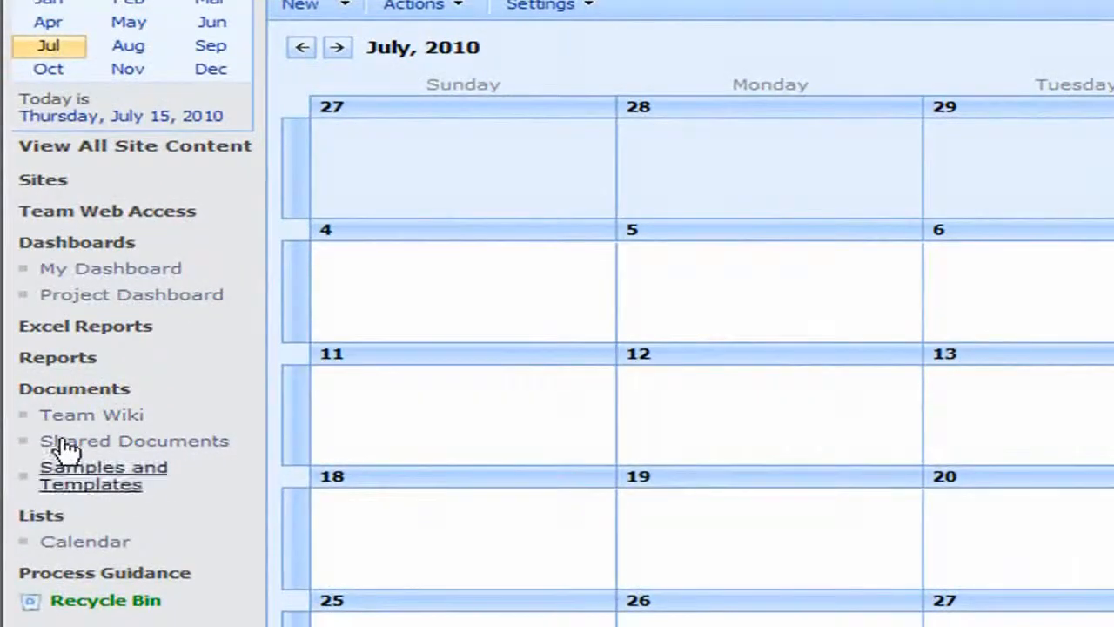
{"action": "left_click", "coordinate": [76, 544]}
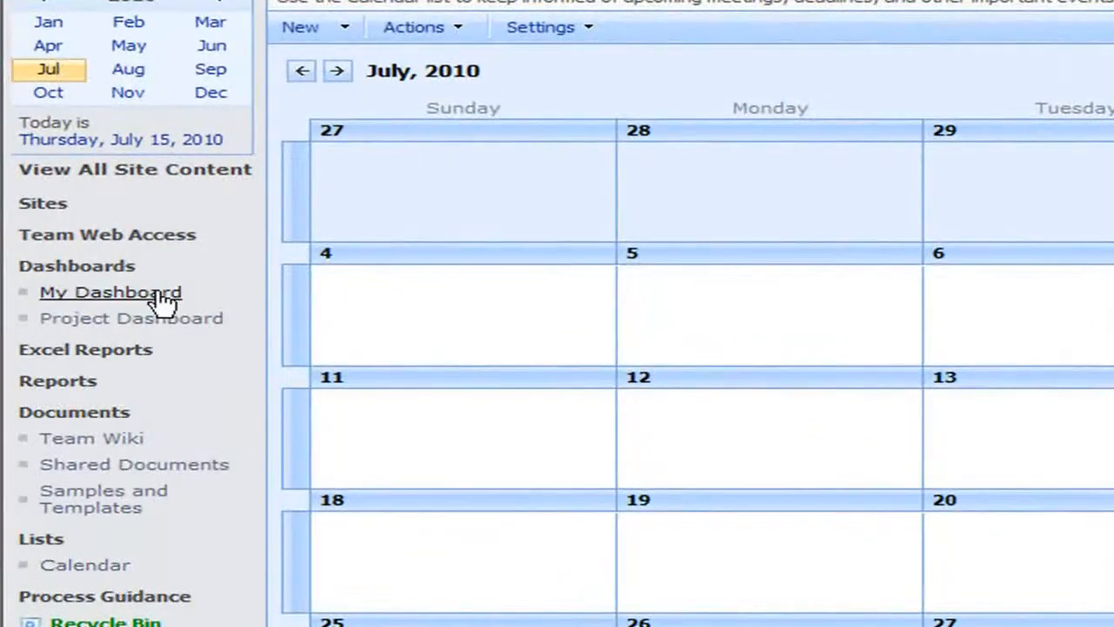
{"action": "left_click", "coordinate": [45, 206]}
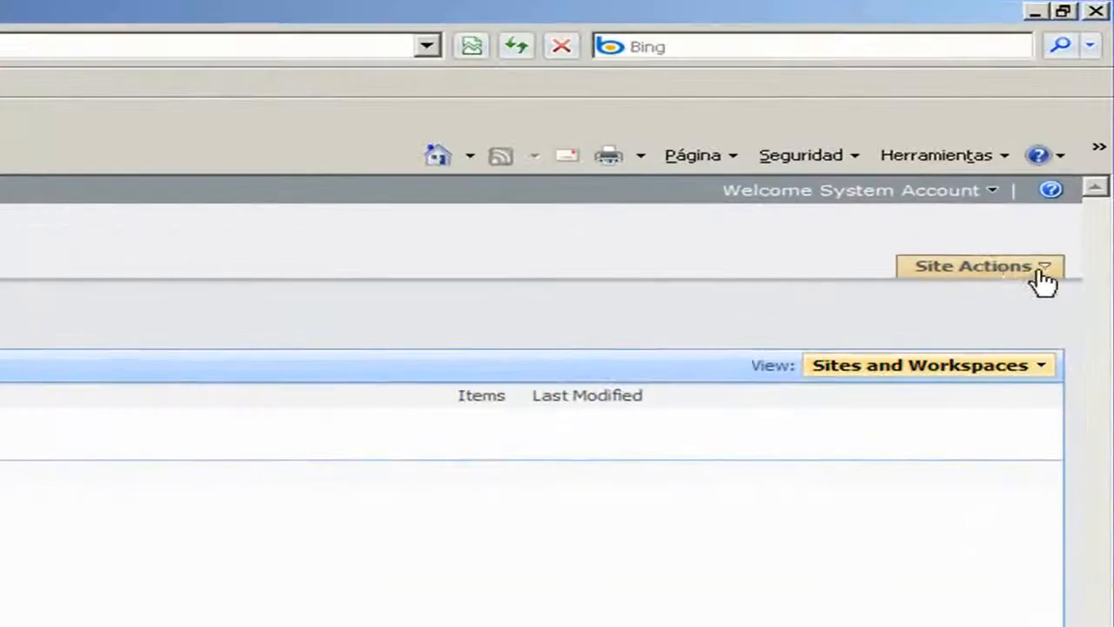
{"action": "left_click", "coordinate": [1044, 272]}
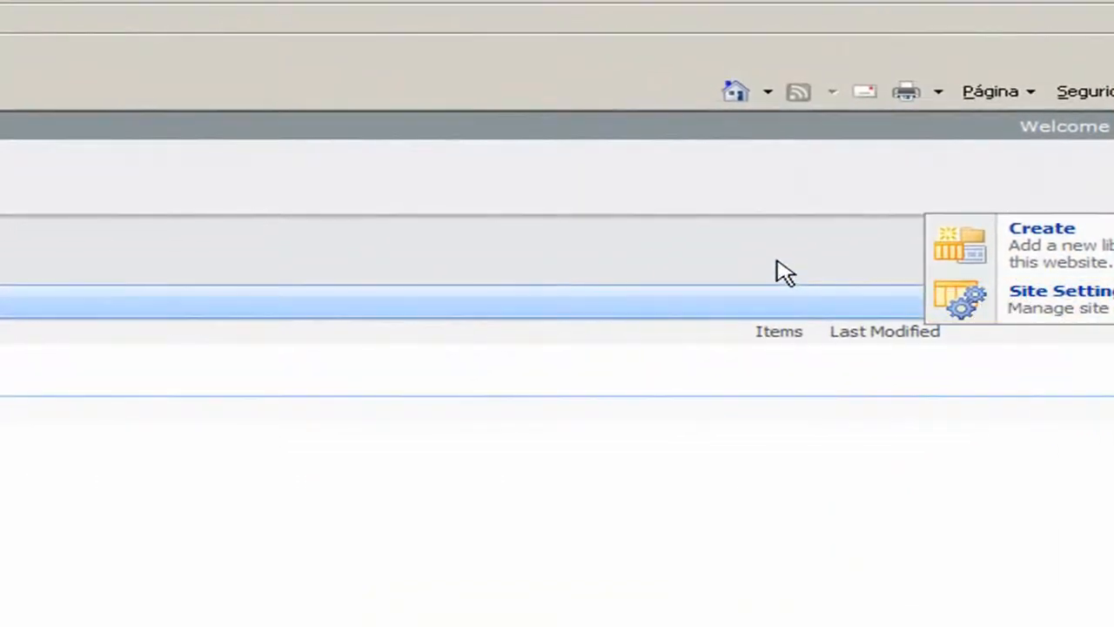
{"action": "left_click", "coordinate": [778, 261]}
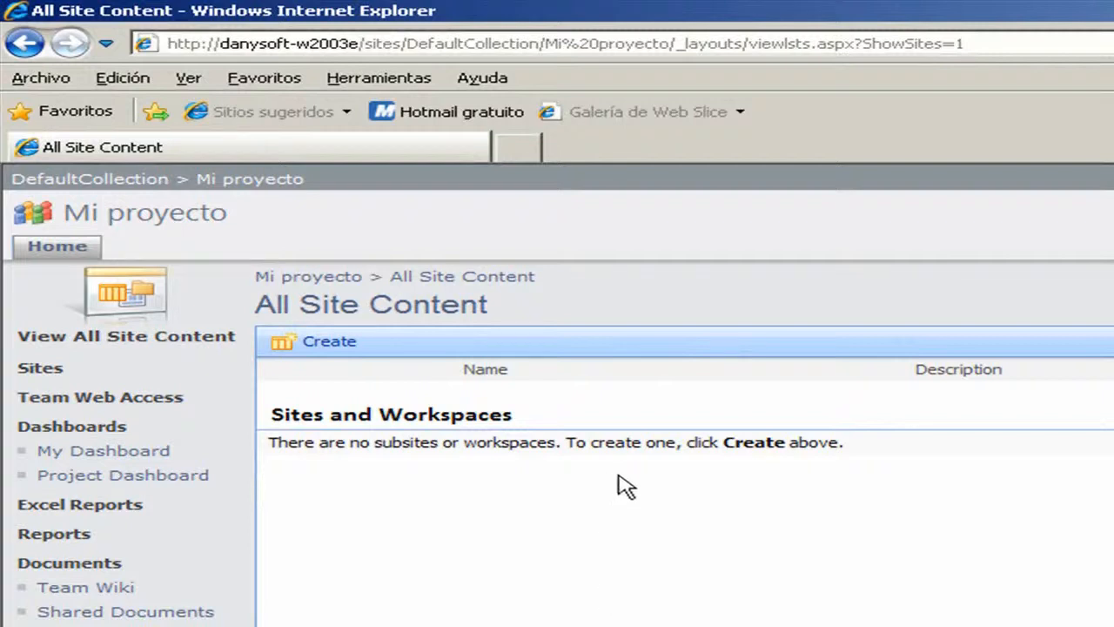
{"action": "left_click_drag", "start_coordinate": [845, 444], "coordinate": [766, 416]}
- Open MyDashboard from the Dashboards list and review its task, bug and test case sections
{"action": "left_click", "coordinate": [53, 426]}
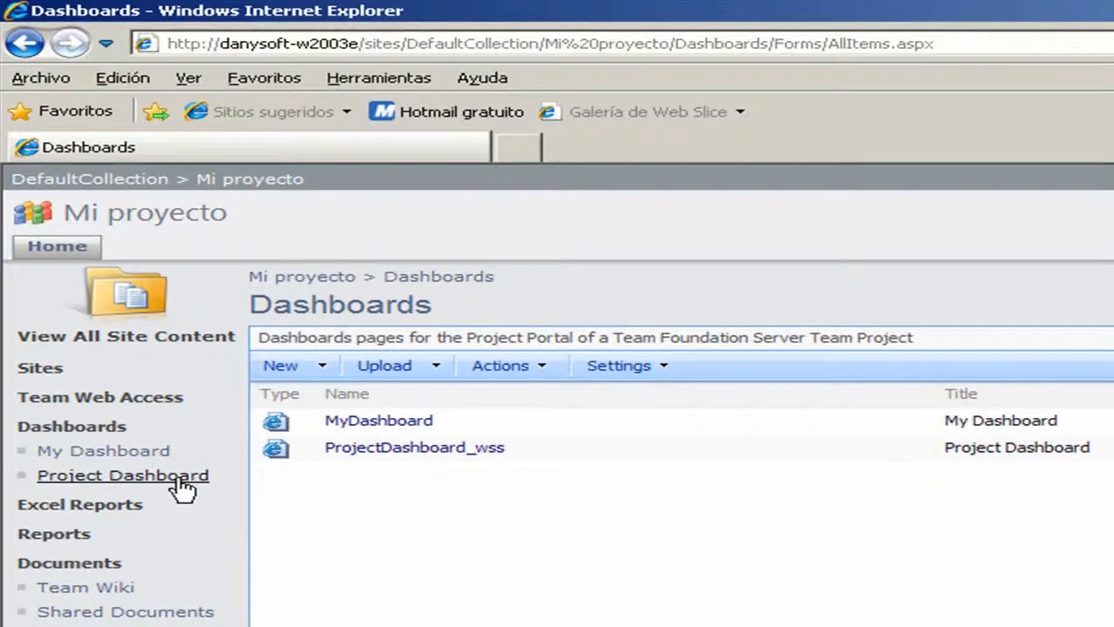
{"action": "mouse_move", "coordinate": [416, 422]}
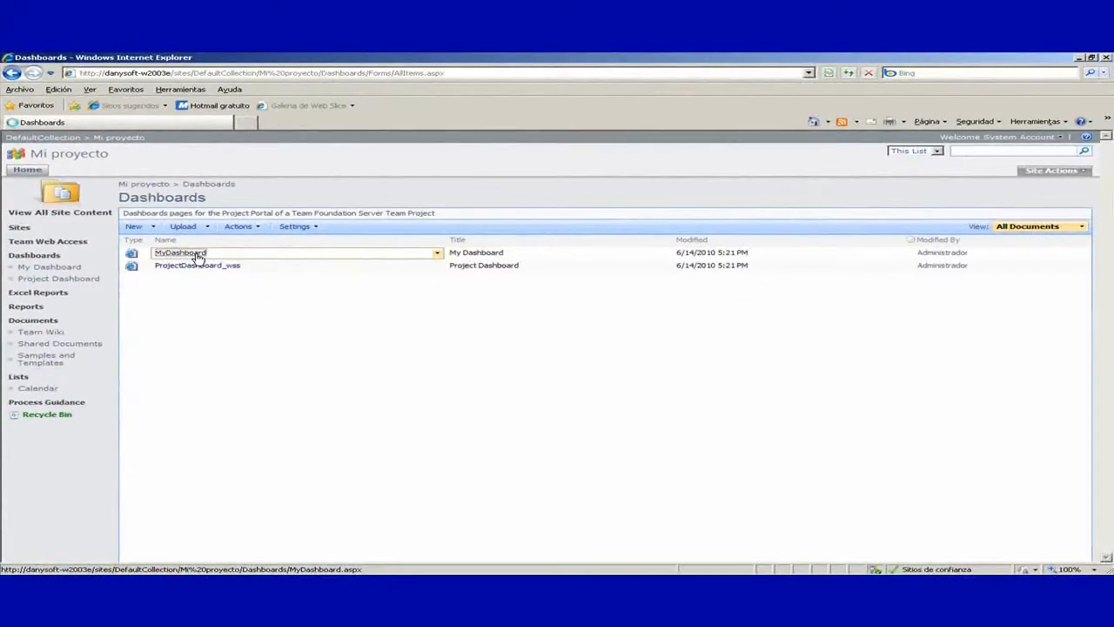
{"action": "left_click", "coordinate": [198, 257]}
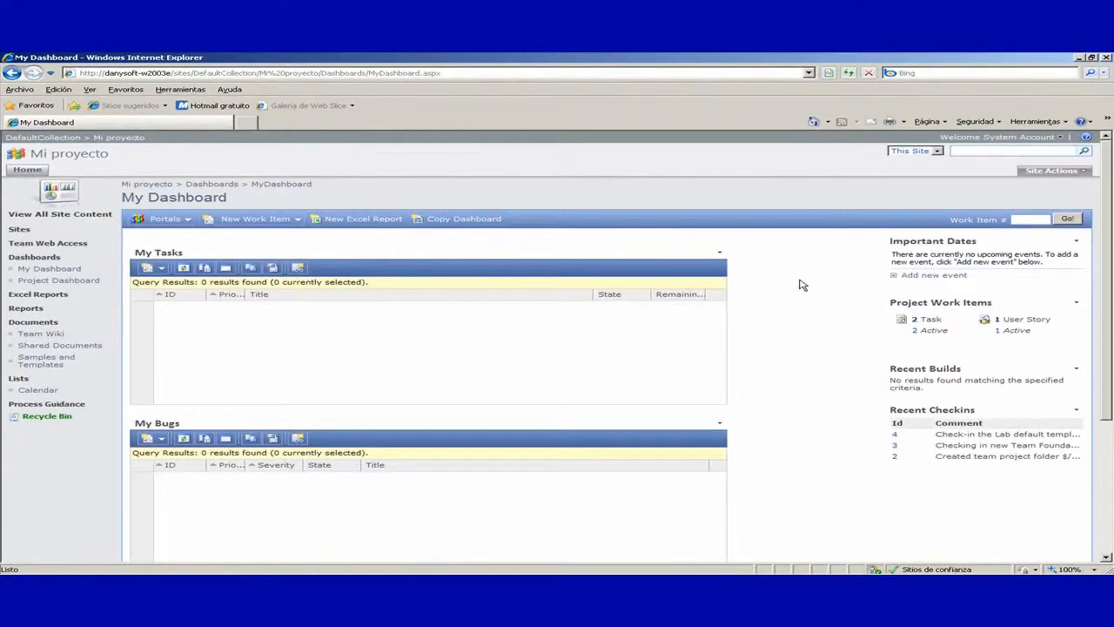
{"action": "scroll", "coordinate": [796, 284], "scroll_direction": "down", "scroll_amount": 1}
{"action": "scroll", "coordinate": [794, 284], "scroll_direction": "down", "scroll_amount": 2}
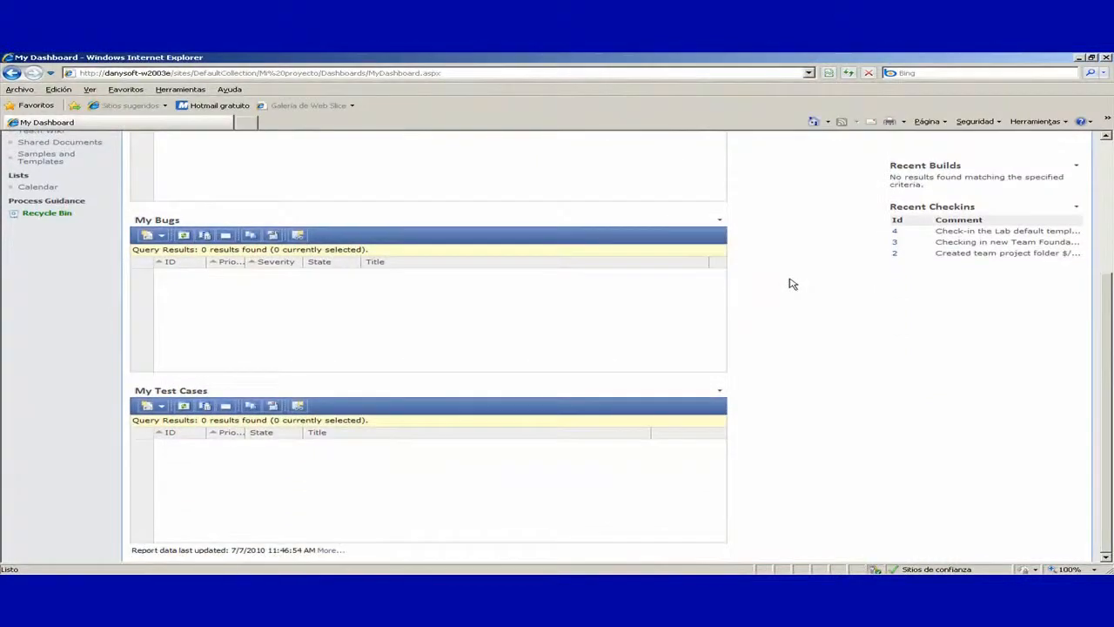
{"action": "scroll", "coordinate": [792, 284], "scroll_direction": "up", "scroll_amount": 3}
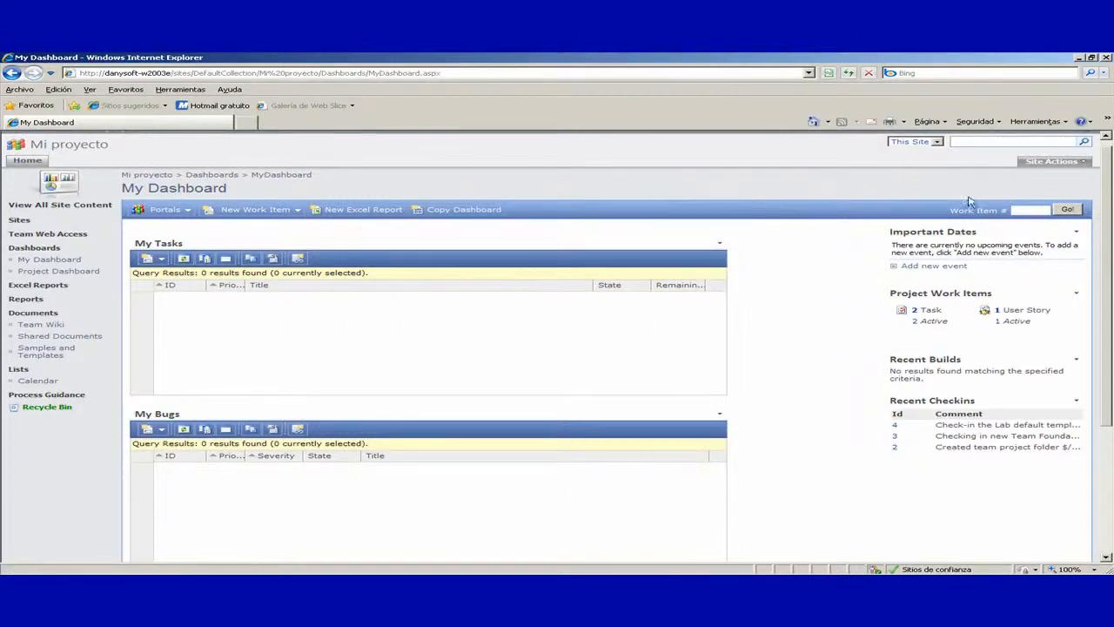
- Start a new SharePoint site under Mi proyecto with the title "Mi equipo de proyecto" and the URL name "equipo"
{"action": "left_click", "coordinate": [1051, 161]}
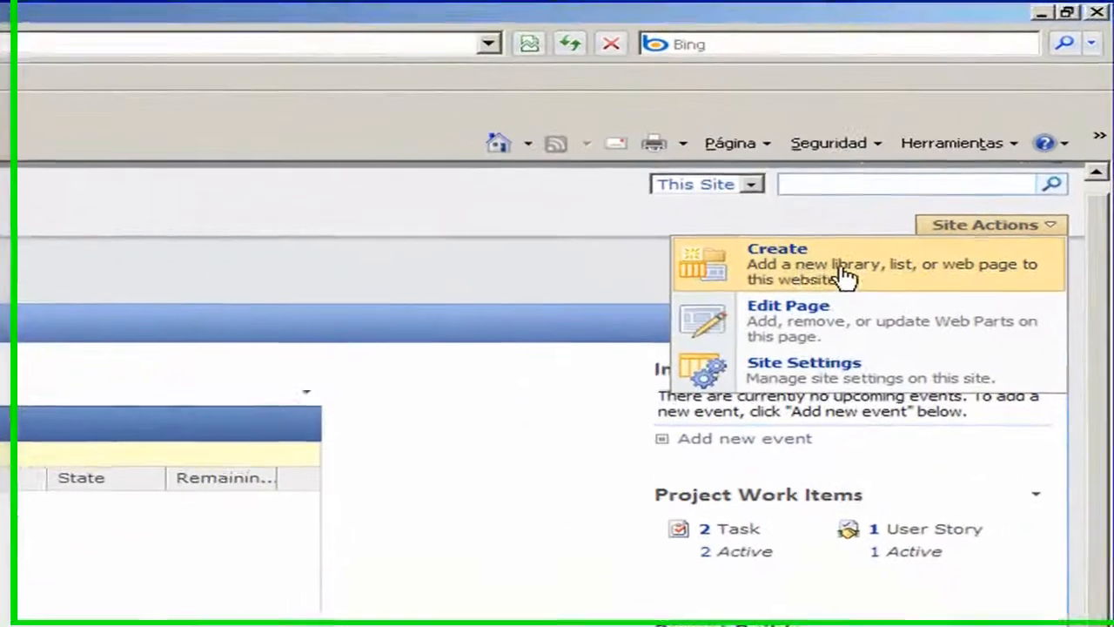
{"action": "left_click", "coordinate": [179, 512]}
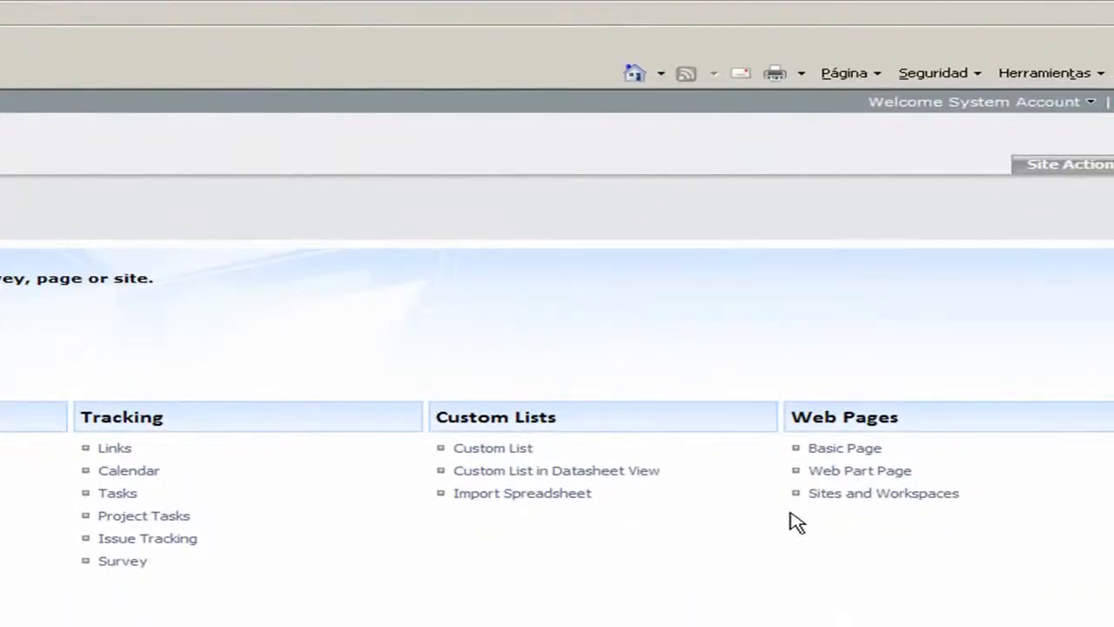
{"action": "left_click", "coordinate": [827, 494]}
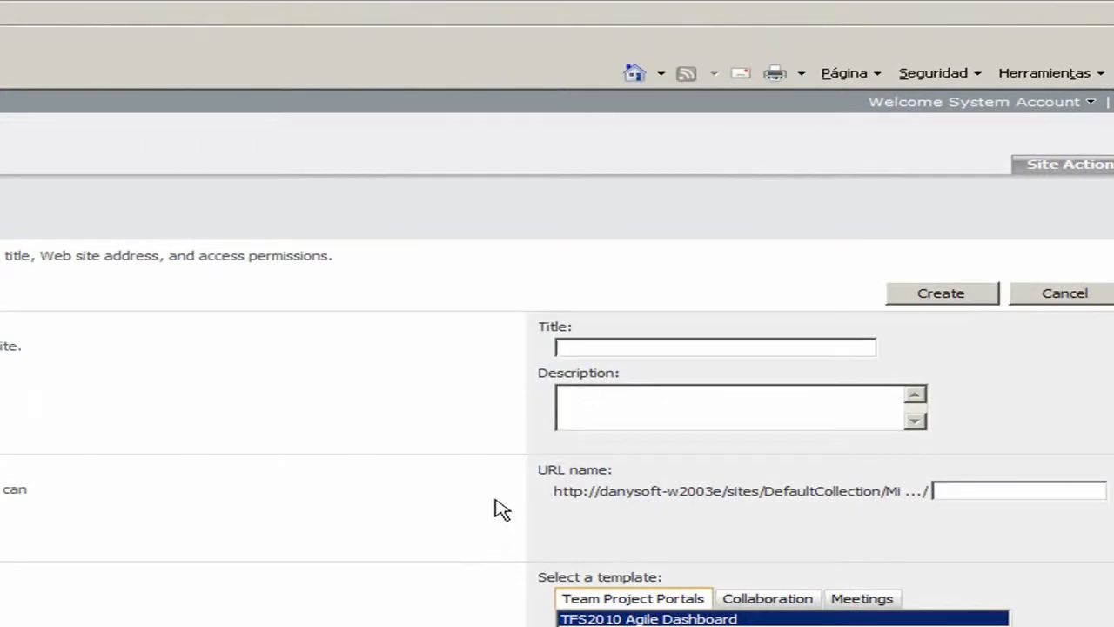
{"action": "type", "text": "Mi equipo"}
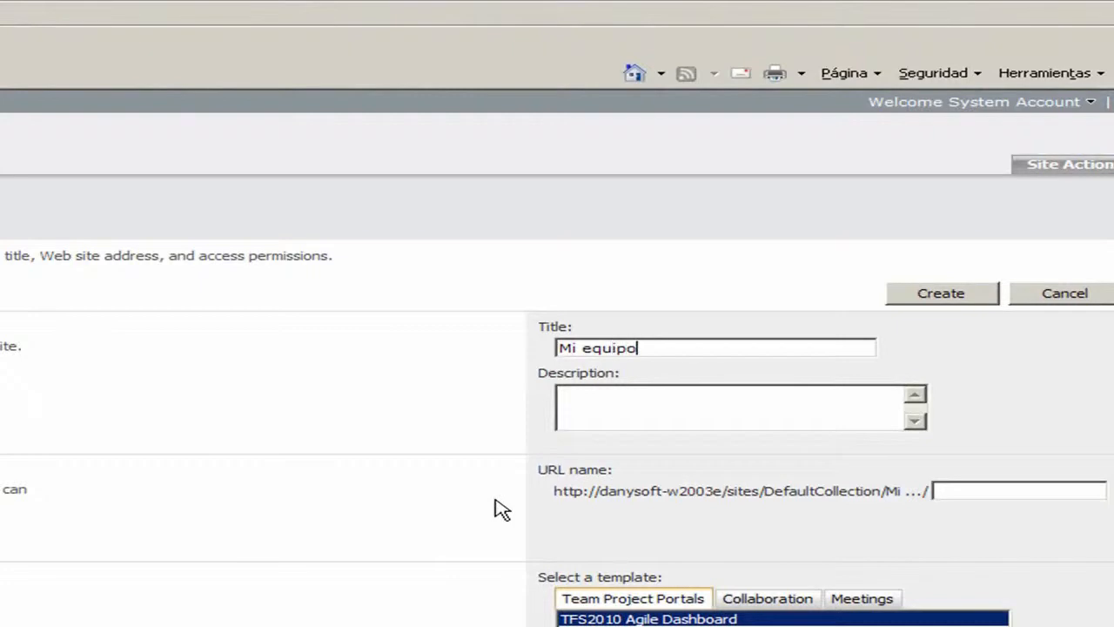
{"action": "type", "text": " de proyecto"}
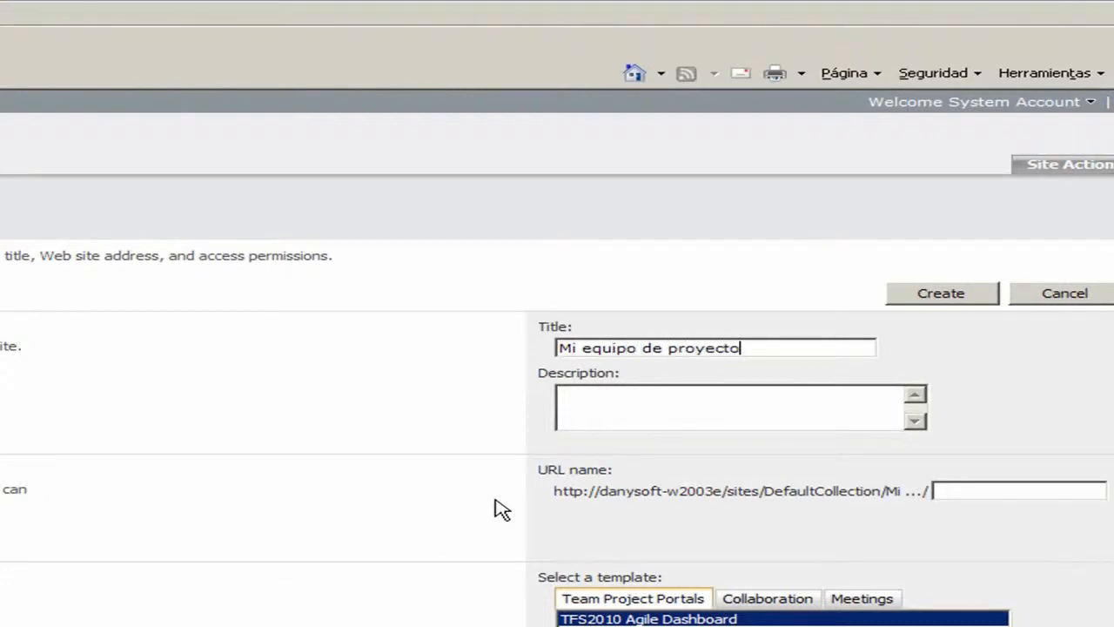
{"action": "left_click", "coordinate": [989, 491]}
{"action": "type", "text": "equipo"}
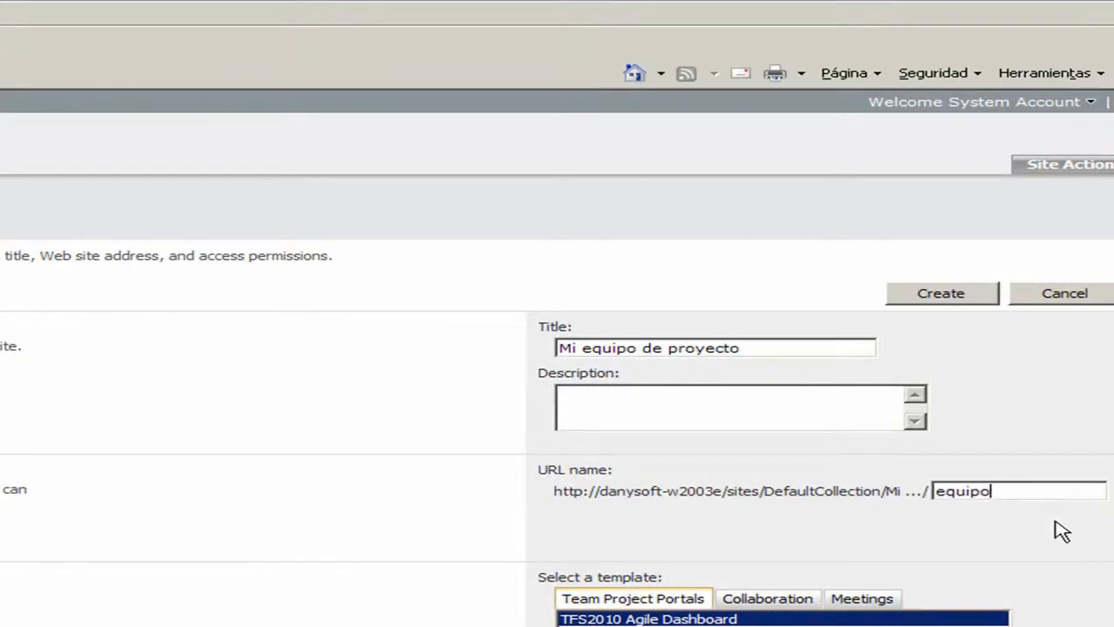
- Compare the Collaboration and Meetings templates, choose the Team Site template, and create the site
{"action": "scroll", "coordinate": [444, 402], "scroll_direction": "down", "scroll_amount": 2}
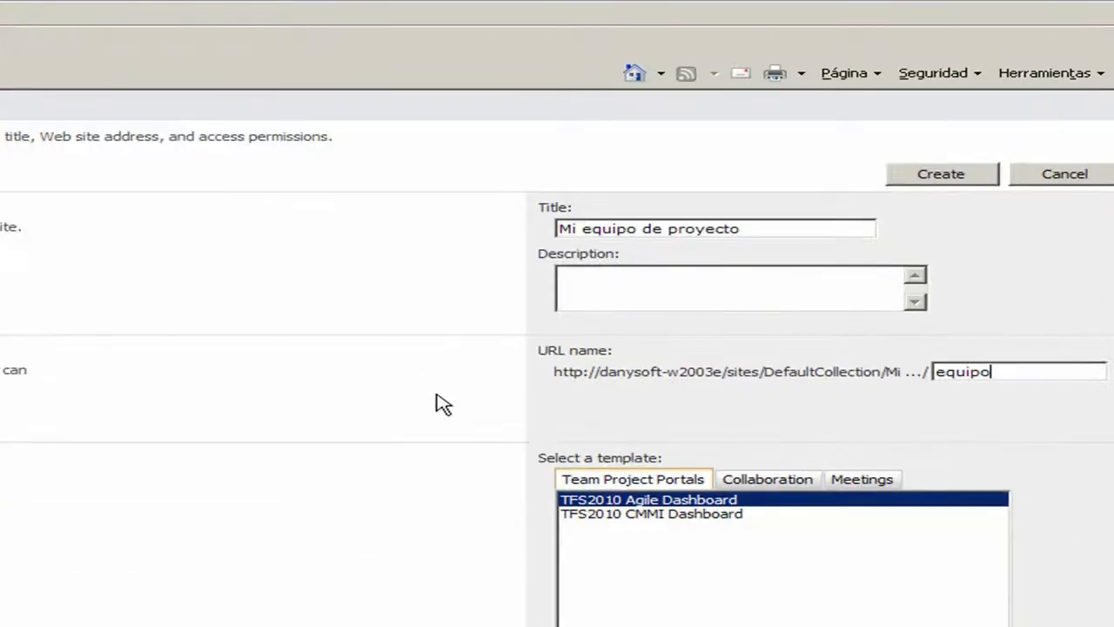
{"action": "scroll", "coordinate": [444, 405], "scroll_direction": "down", "scroll_amount": 2}
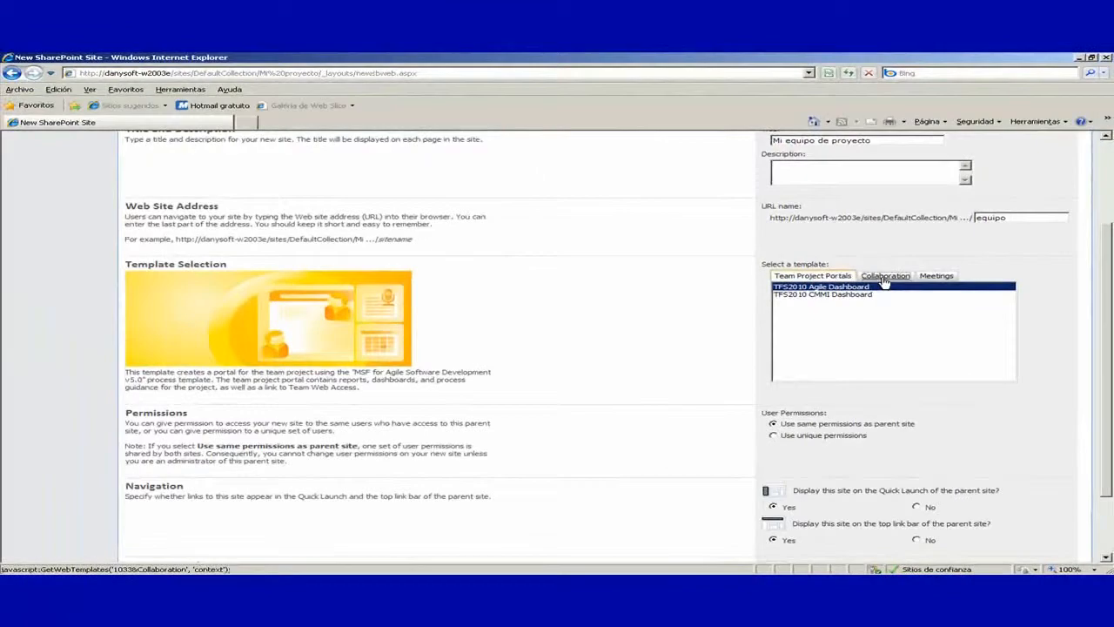
{"action": "left_click", "coordinate": [884, 277]}
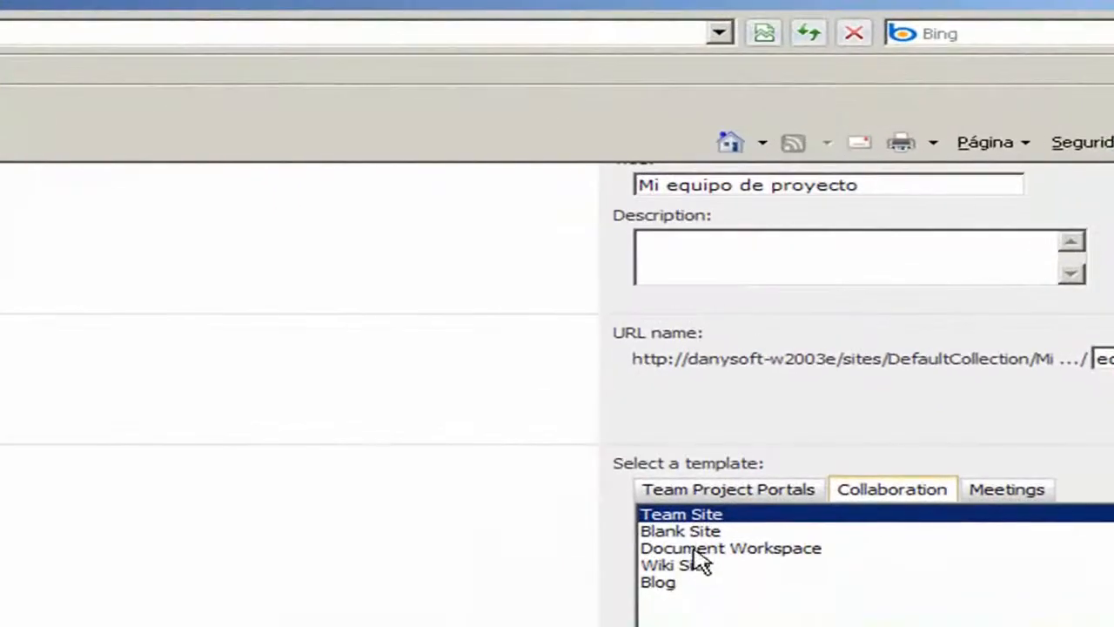
{"action": "left_click", "coordinate": [1010, 495]}
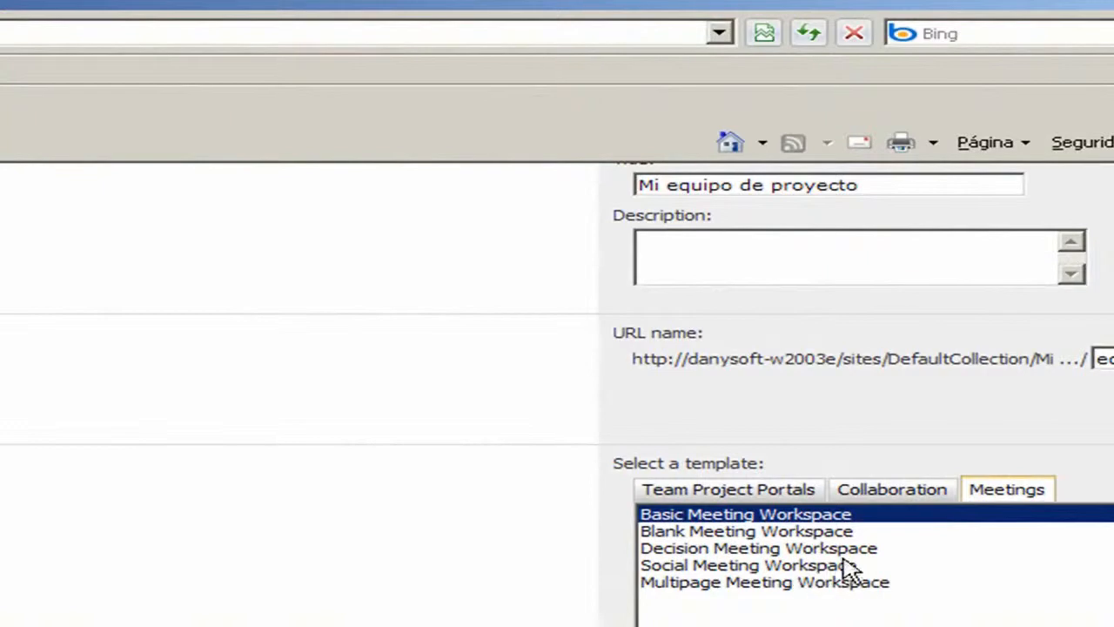
{"action": "left_click", "coordinate": [883, 493]}
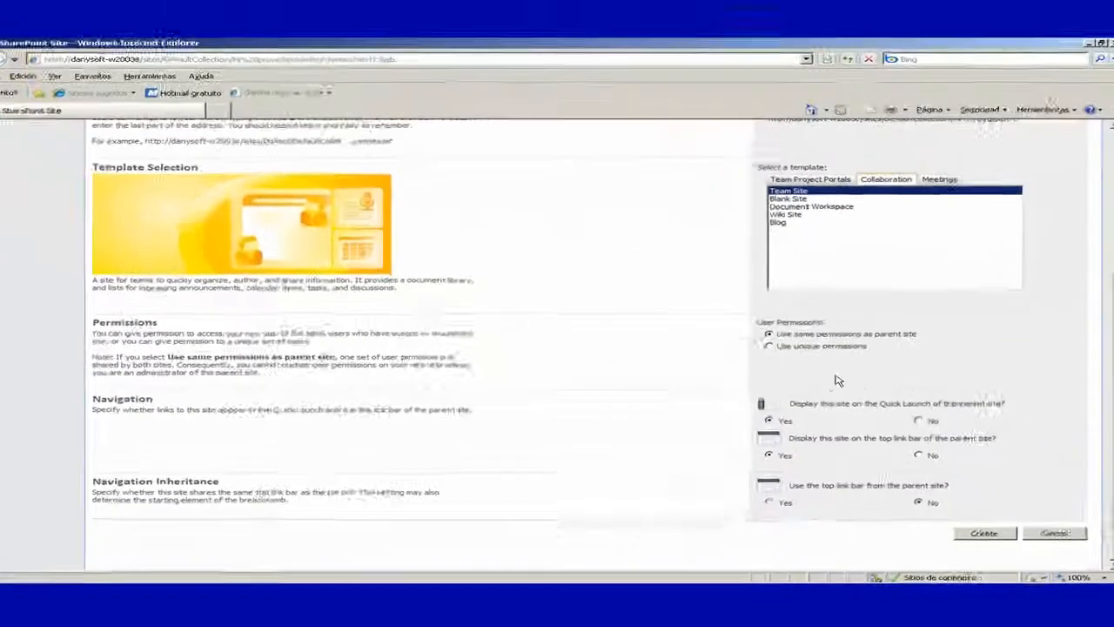
{"action": "left_click", "coordinate": [982, 531]}
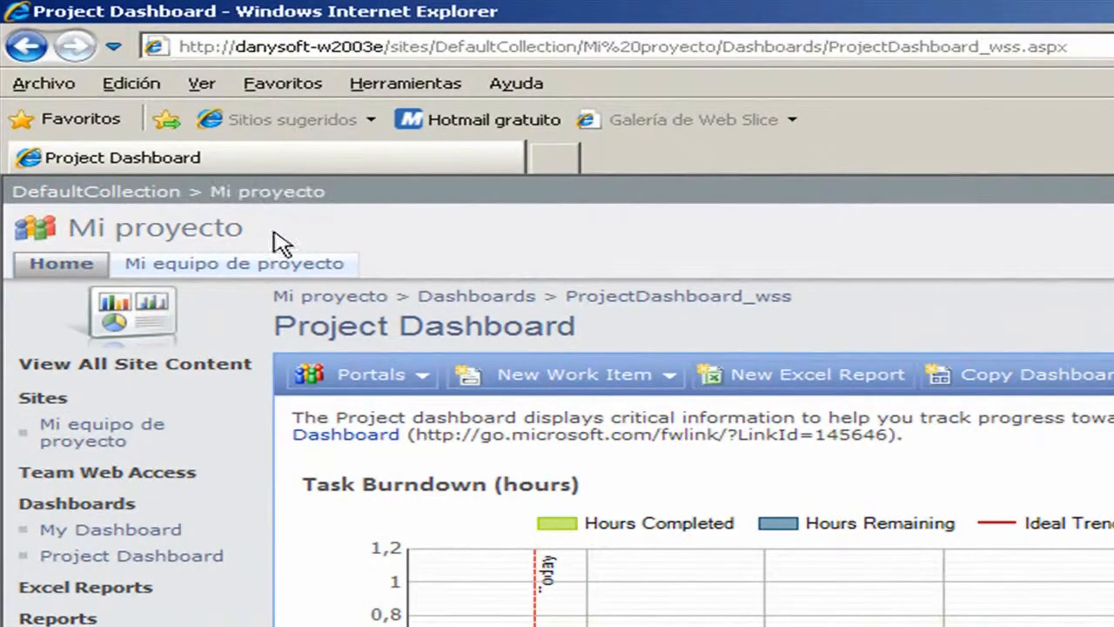
- Visit the Mi equipo de proyecto site from the Mi proyecto portal and display its site settings
{"action": "left_click", "coordinate": [224, 270]}
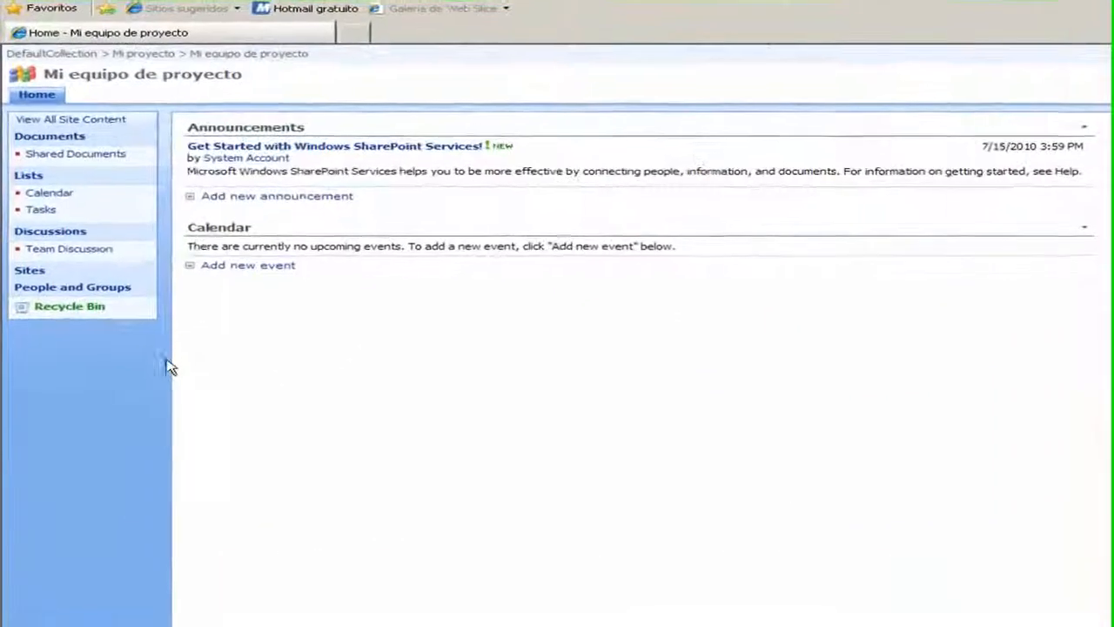
{"action": "left_click", "coordinate": [144, 52]}
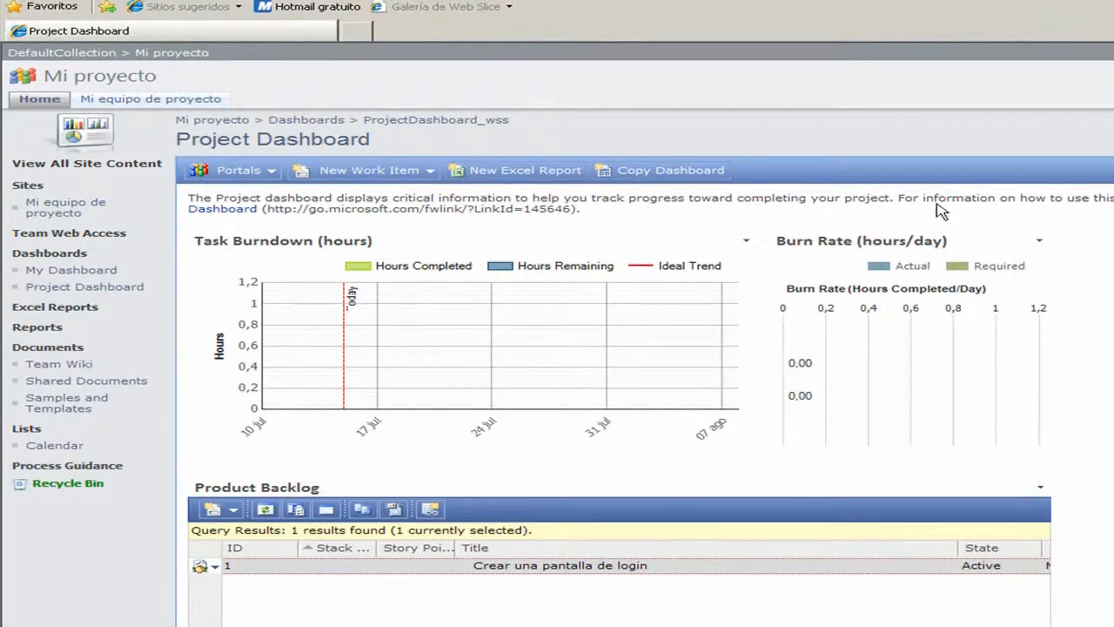
{"action": "left_click", "coordinate": [132, 100]}
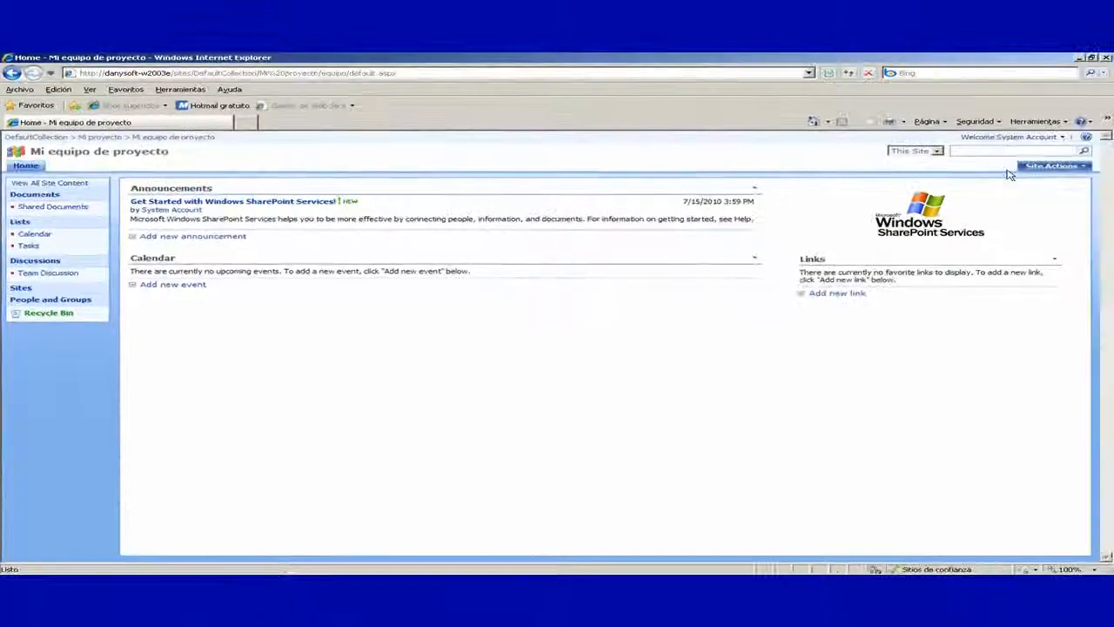
{"action": "left_click", "coordinate": [1083, 168]}
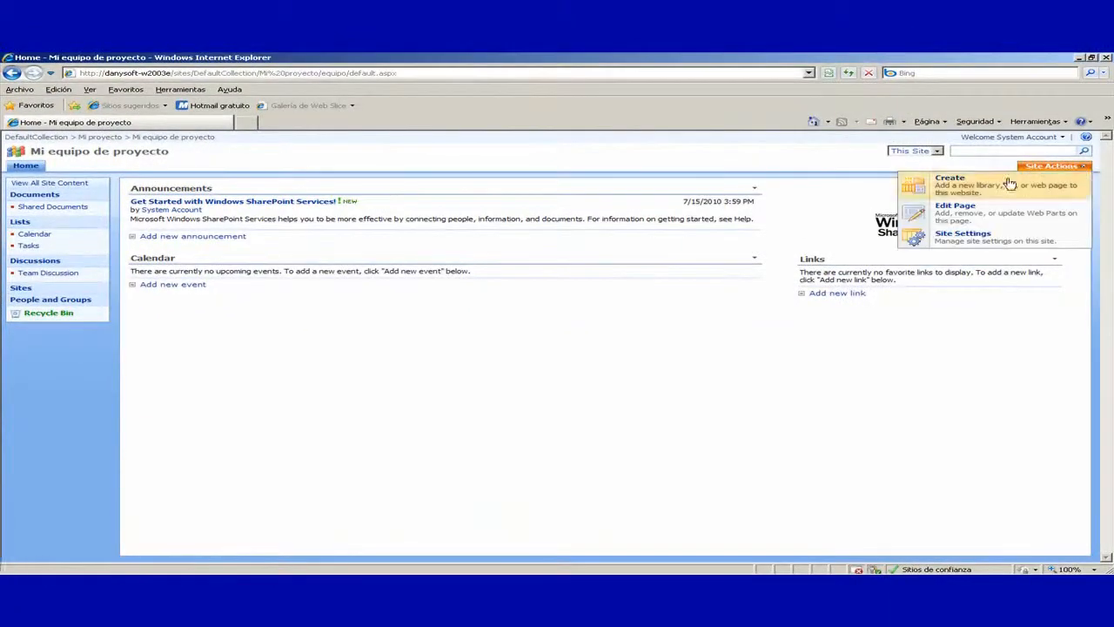
{"action": "left_click", "coordinate": [954, 246]}
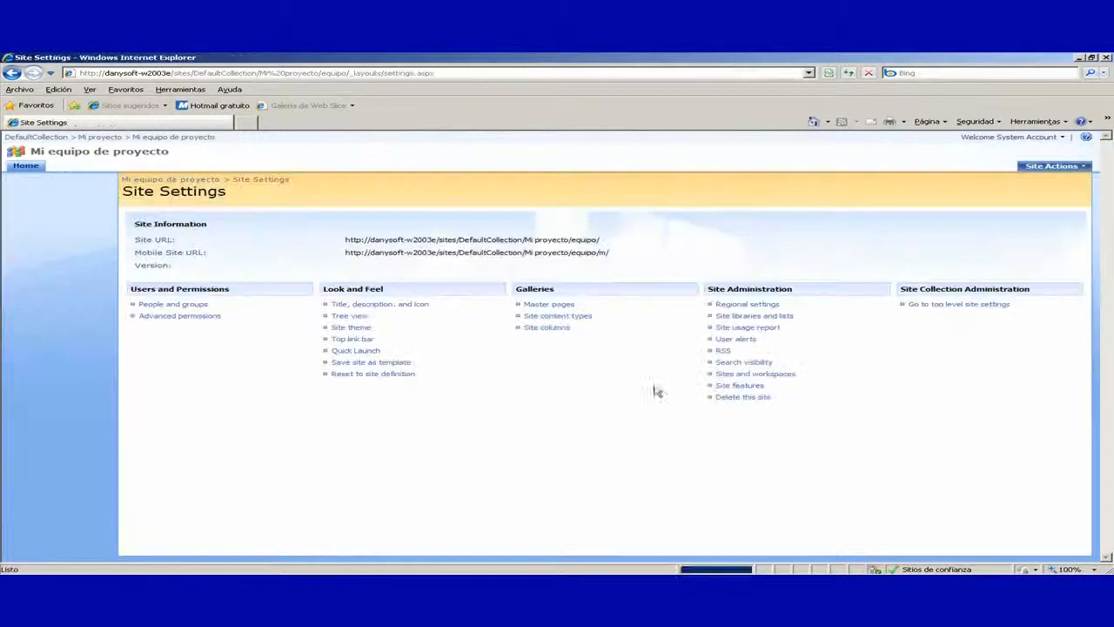
- Review the site's advanced permissions and the options for creating a new group, and return to the Mi equipo de proyecto home page
{"action": "left_click", "coordinate": [180, 317]}
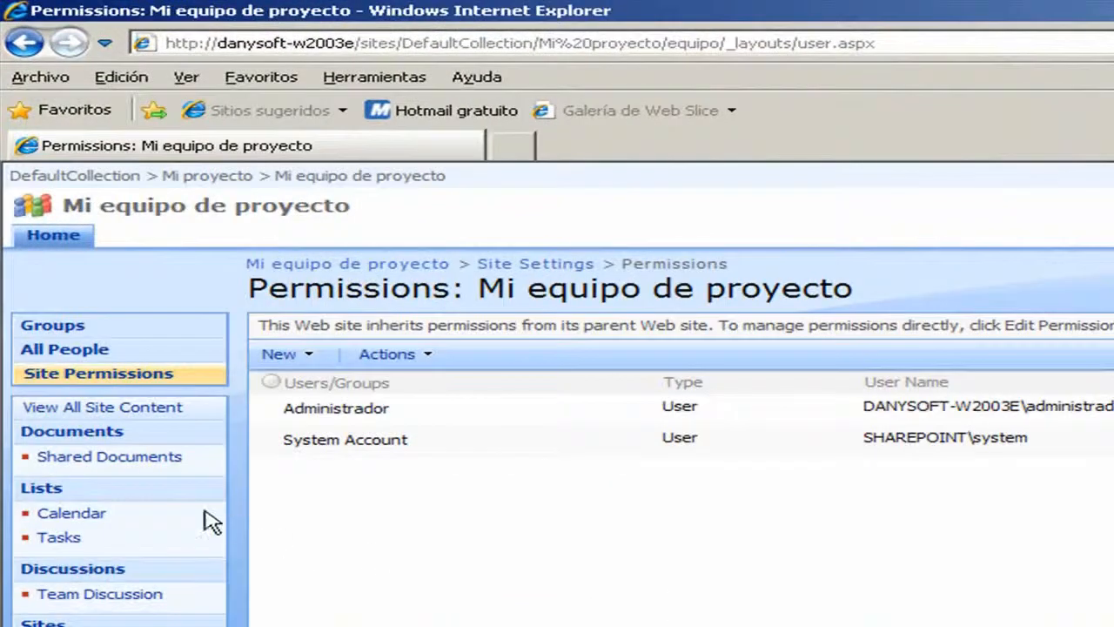
{"action": "left_click", "coordinate": [319, 357]}
{"action": "left_click", "coordinate": [363, 394]}
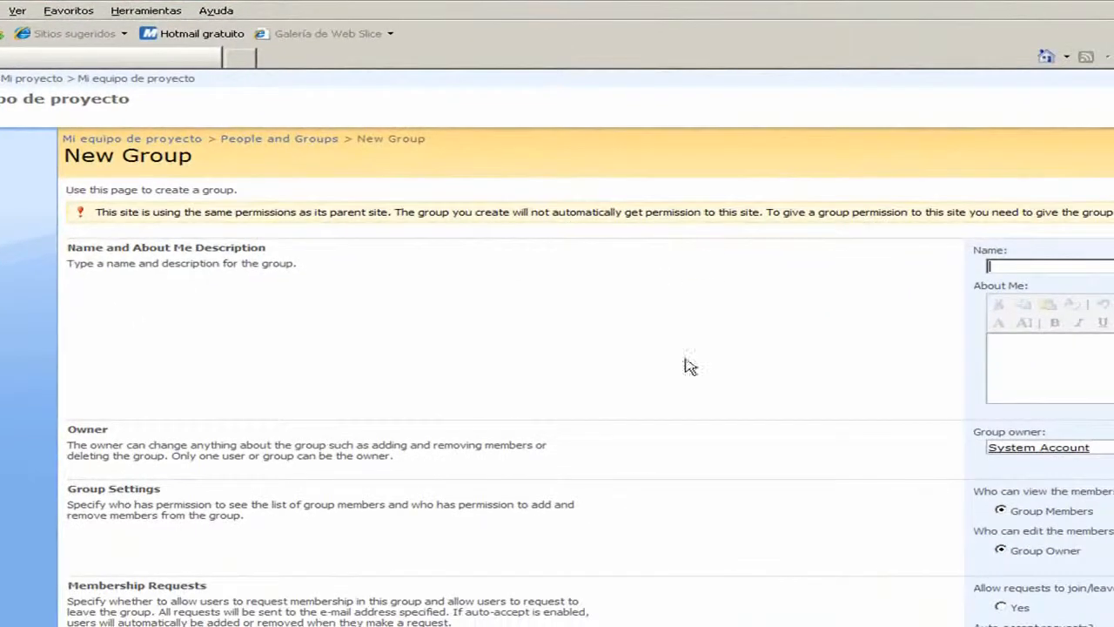
{"action": "scroll", "coordinate": [841, 357], "scroll_direction": "down", "scroll_amount": 2}
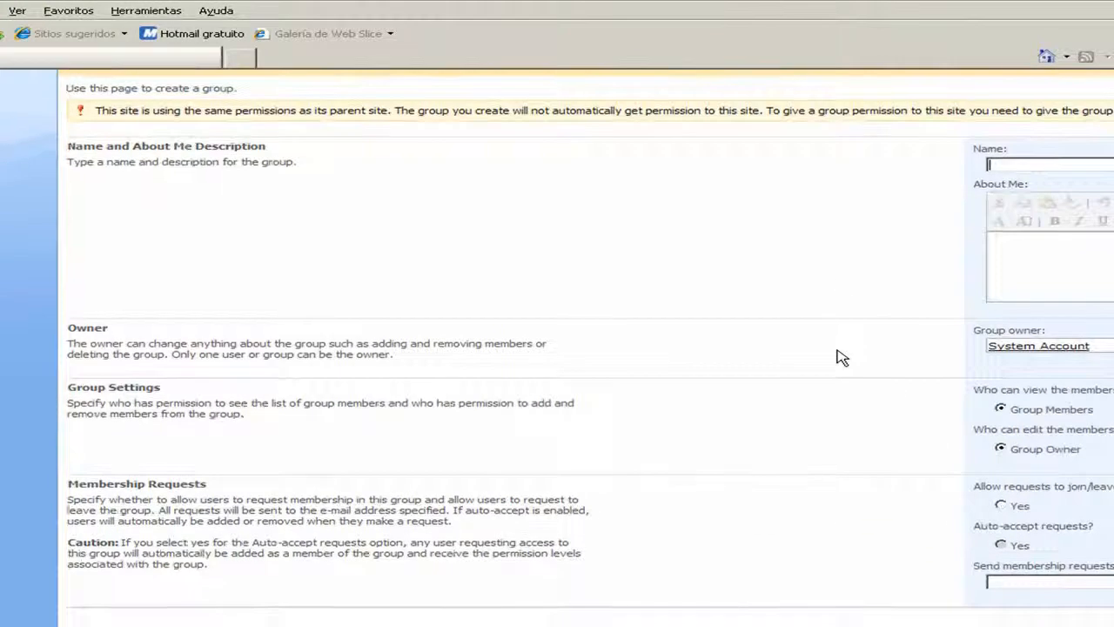
{"action": "scroll", "coordinate": [538, 219], "scroll_direction": "up", "scroll_amount": 2}
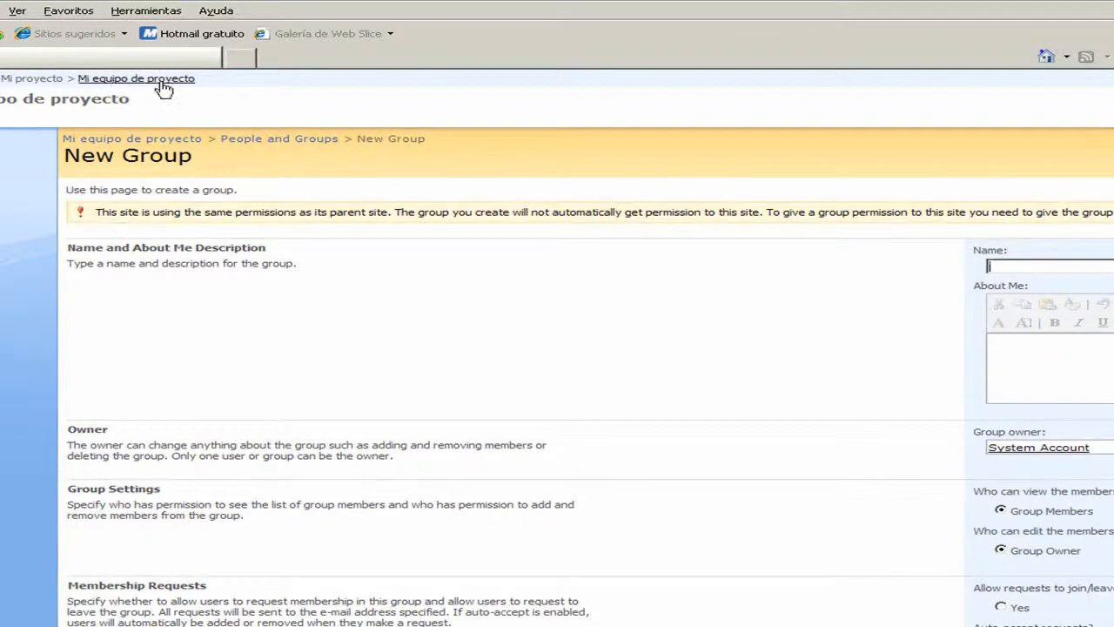
{"action": "scroll", "coordinate": [670, 402], "scroll_direction": "down", "scroll_amount": 2}
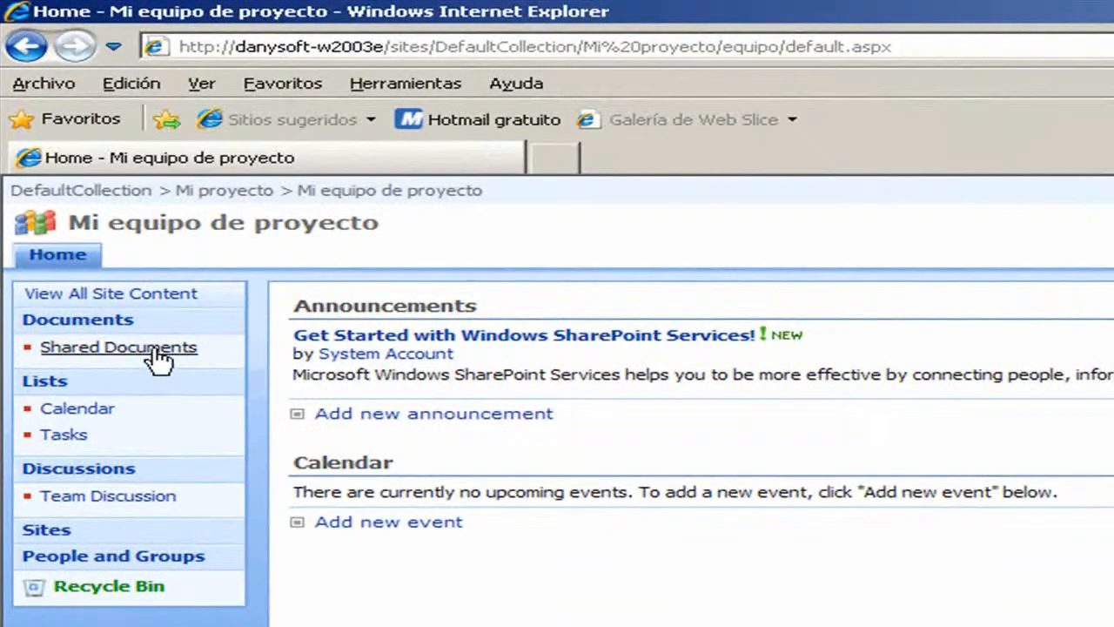
- Visit the team site's Shared Documents library and display its document library settings with the list of columns
{"action": "left_click", "coordinate": [156, 348]}
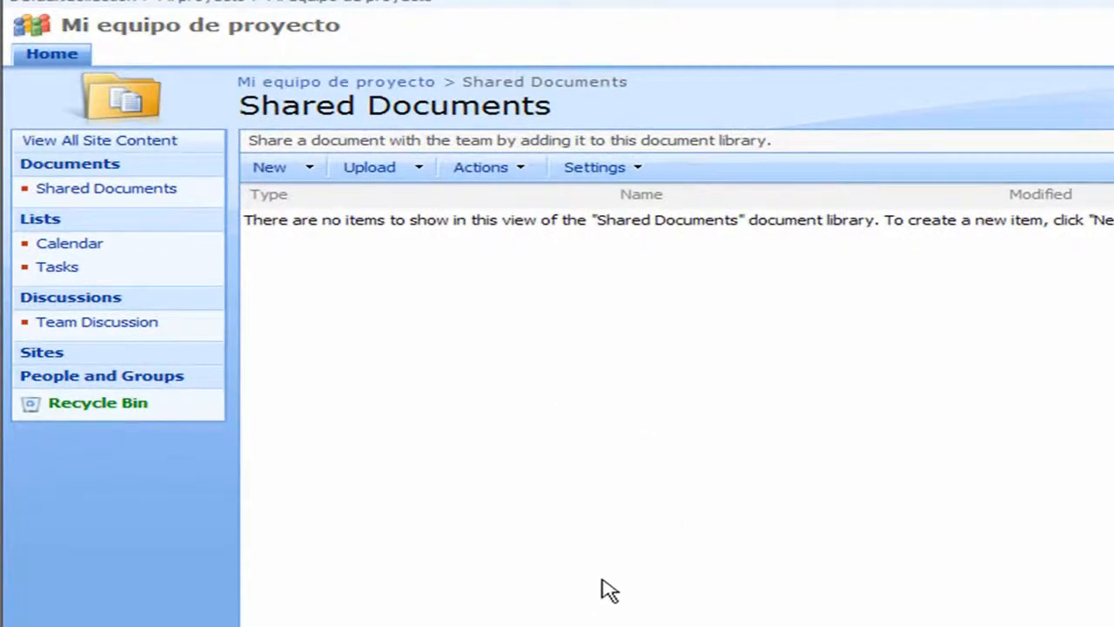
{"action": "left_click", "coordinate": [644, 171]}
{"action": "left_click", "coordinate": [659, 329]}
{"action": "scroll", "coordinate": [835, 514], "scroll_direction": "down", "scroll_amount": 3}
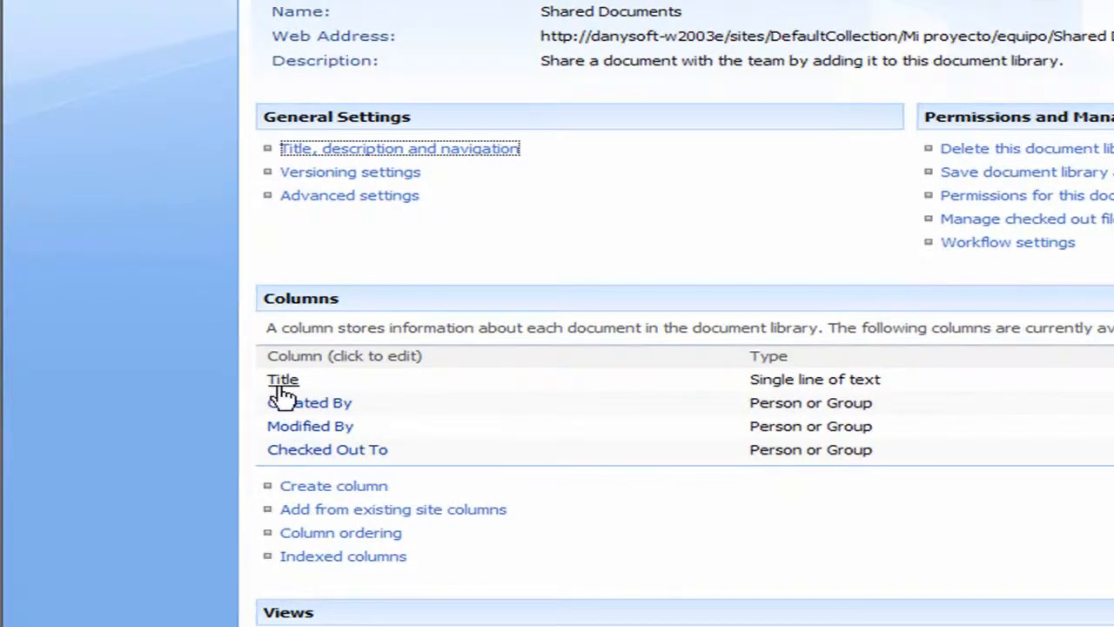
- Start a new Shared Documents column named "Categoria" with Choice as its information type
{"action": "left_click", "coordinate": [302, 494]}
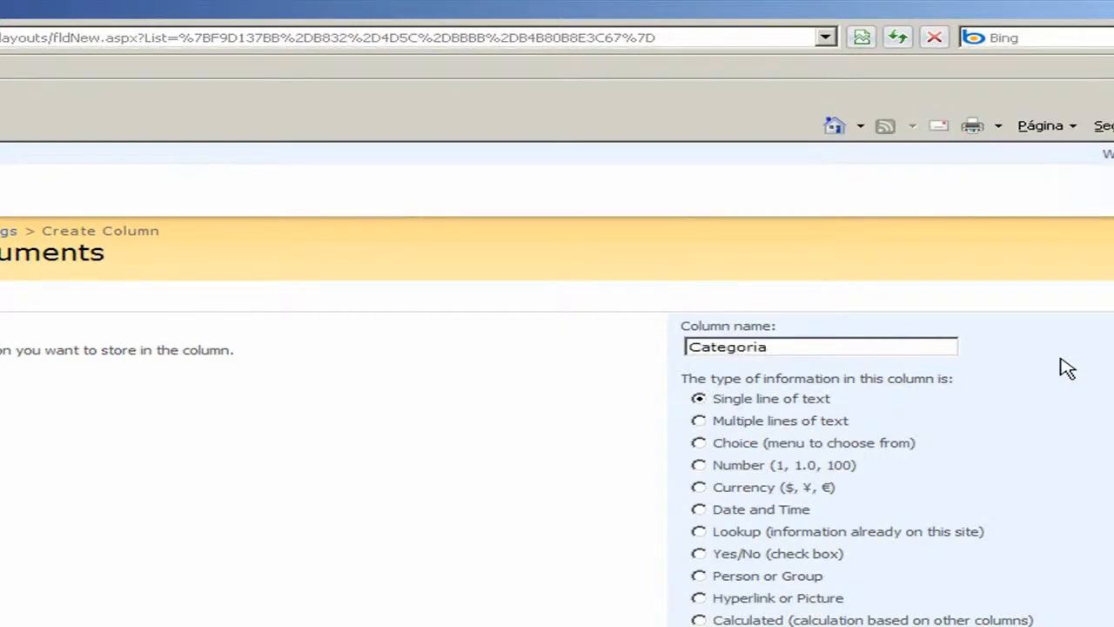
{"action": "left_click", "coordinate": [743, 422]}
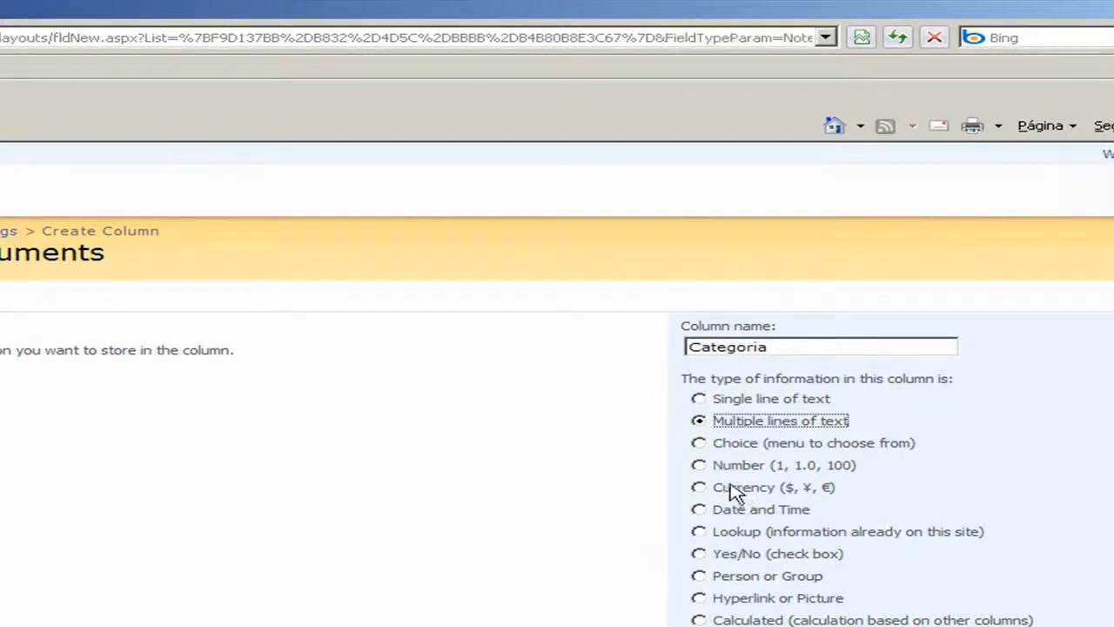
{"action": "left_click", "coordinate": [736, 443]}
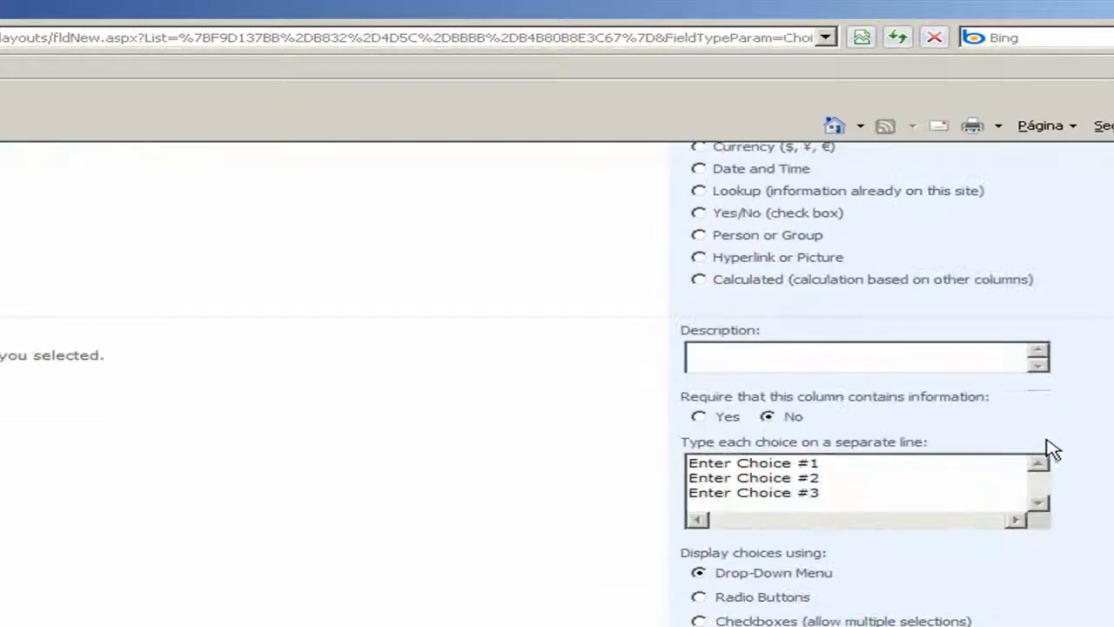
- Give the column the choices Windows Communication Foundation, Windows Presentation Foundation and WWF, with the first as default, and create it
{"action": "left_click_drag", "start_coordinate": [875, 496], "coordinate": [666, 470]}
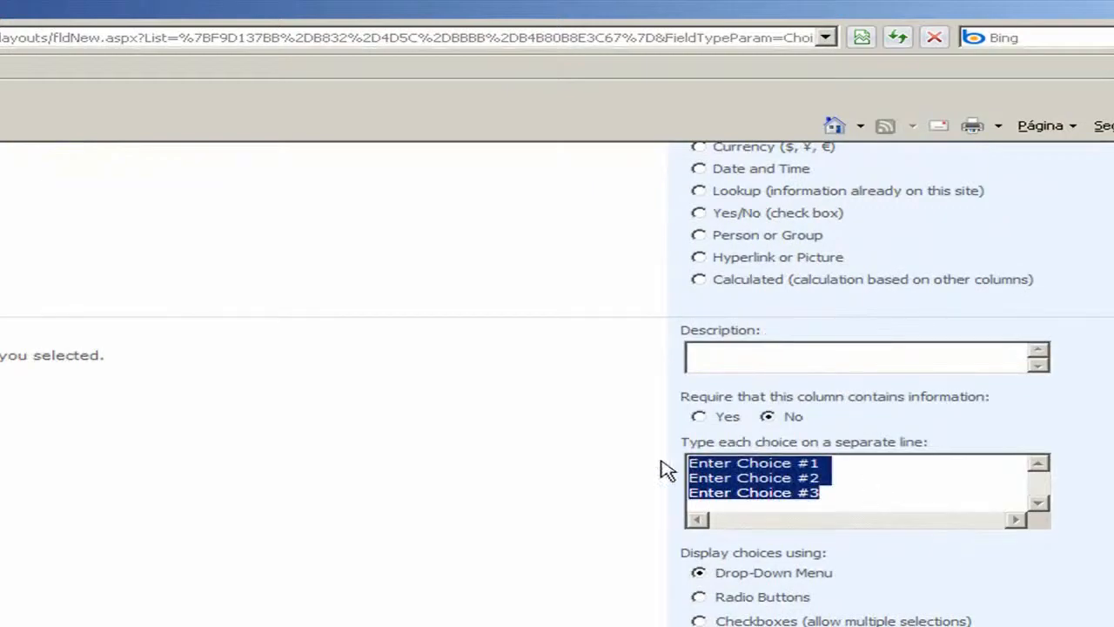
{"action": "key", "text": "Delete"}
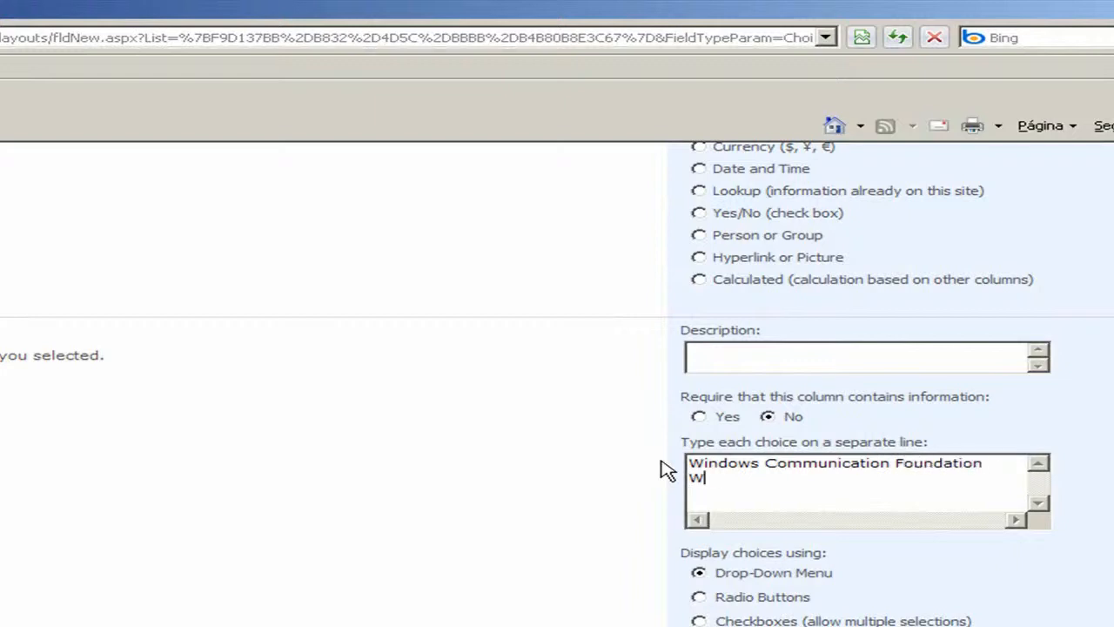
{"action": "type", "text": "resentation Foundation"}
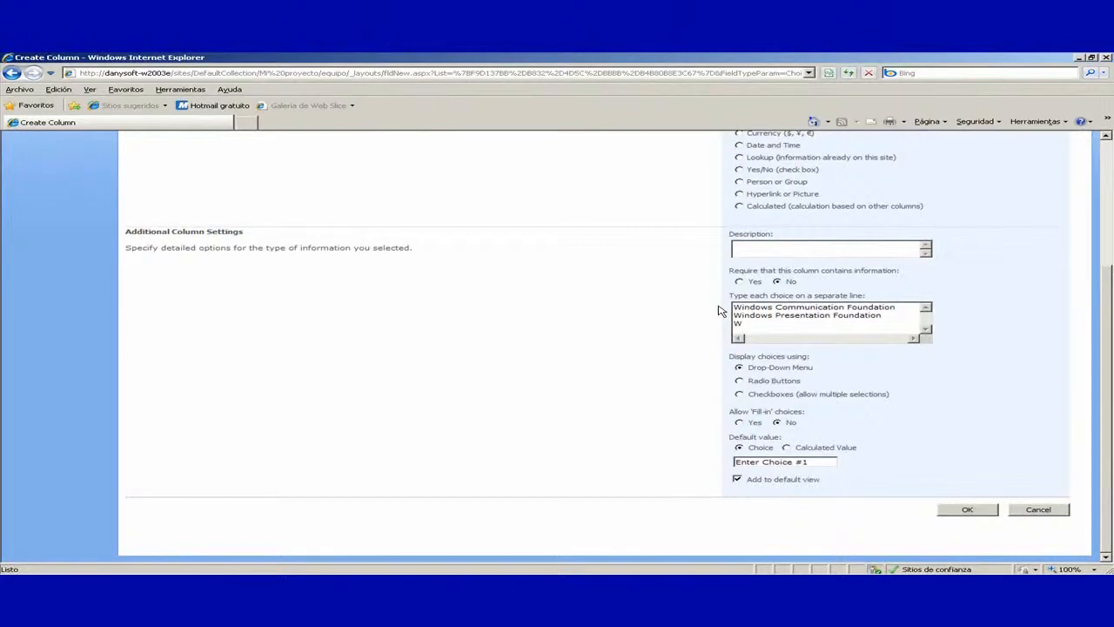
{"action": "type", "text": "F"}
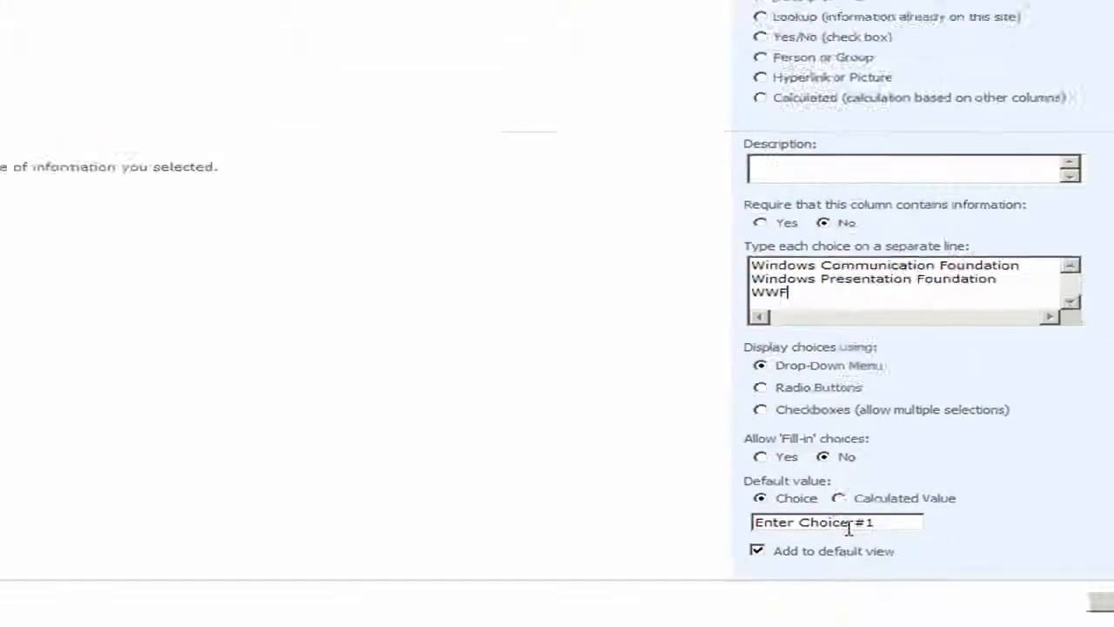
{"action": "left_click", "coordinate": [856, 531]}
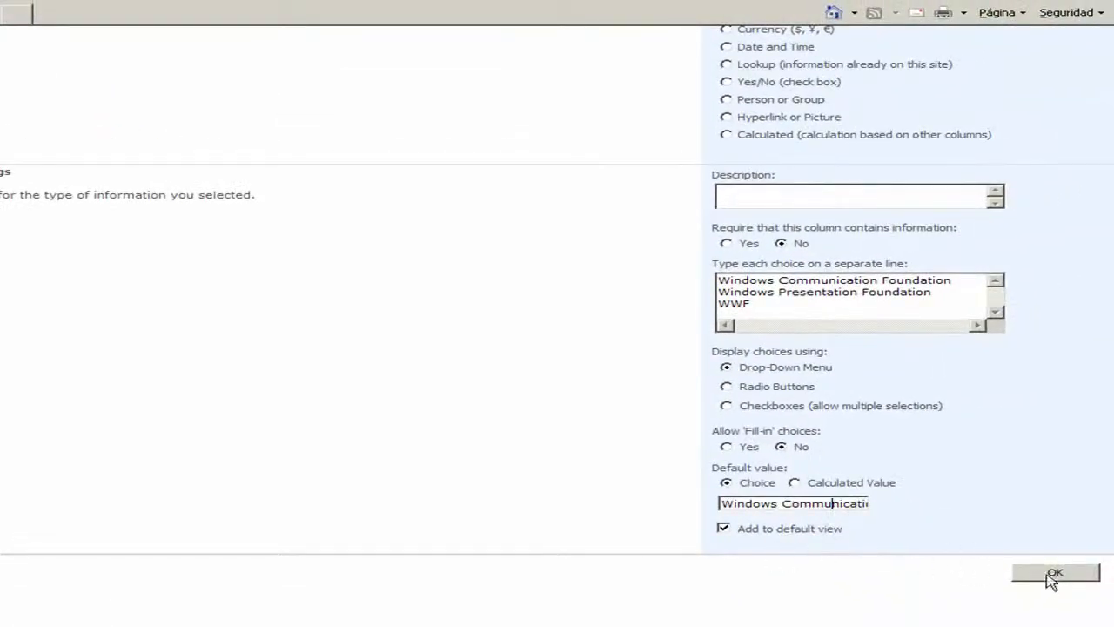
{"action": "left_click", "coordinate": [1052, 574]}
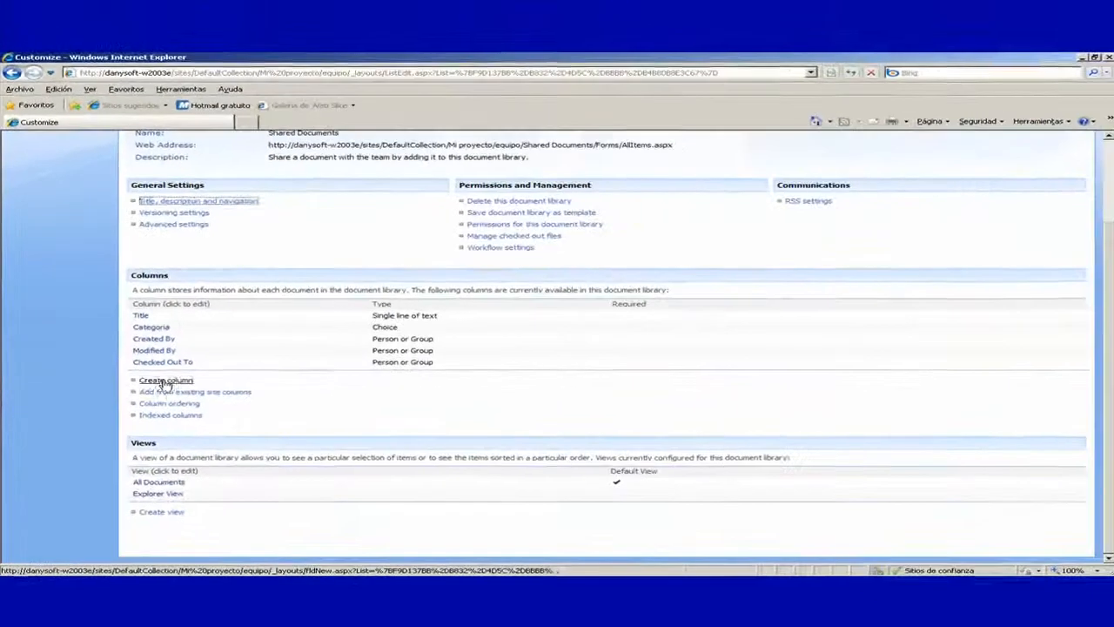
- Add a Date and Time column named "Fecha de creación" to Shared Documents, with today's date as its default value
{"action": "left_click", "coordinate": [268, 502]}
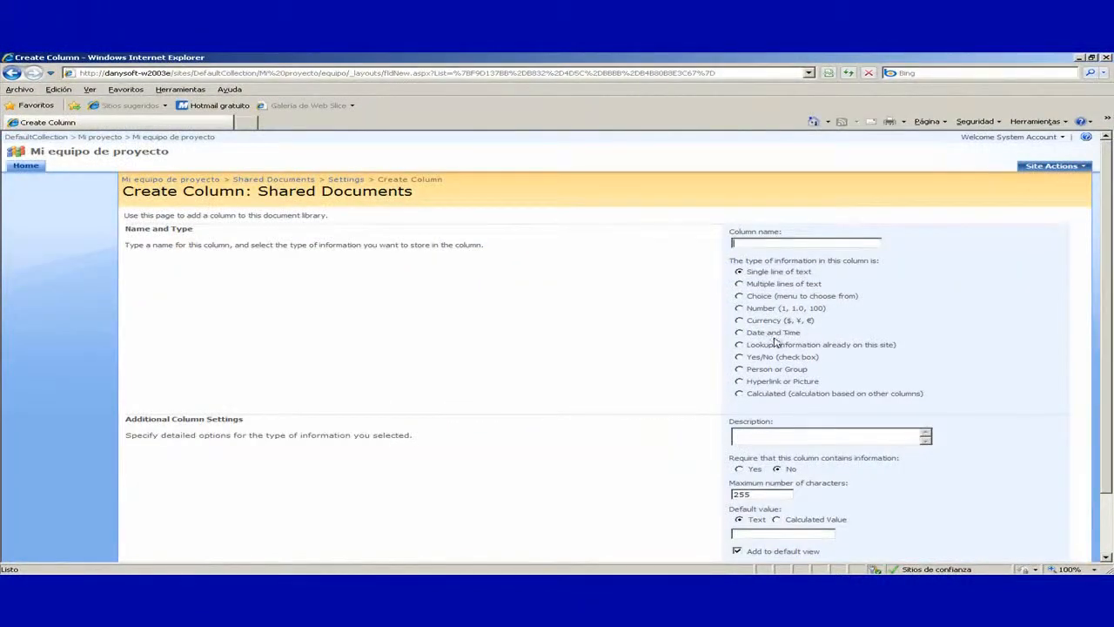
{"action": "left_click", "coordinate": [770, 336]}
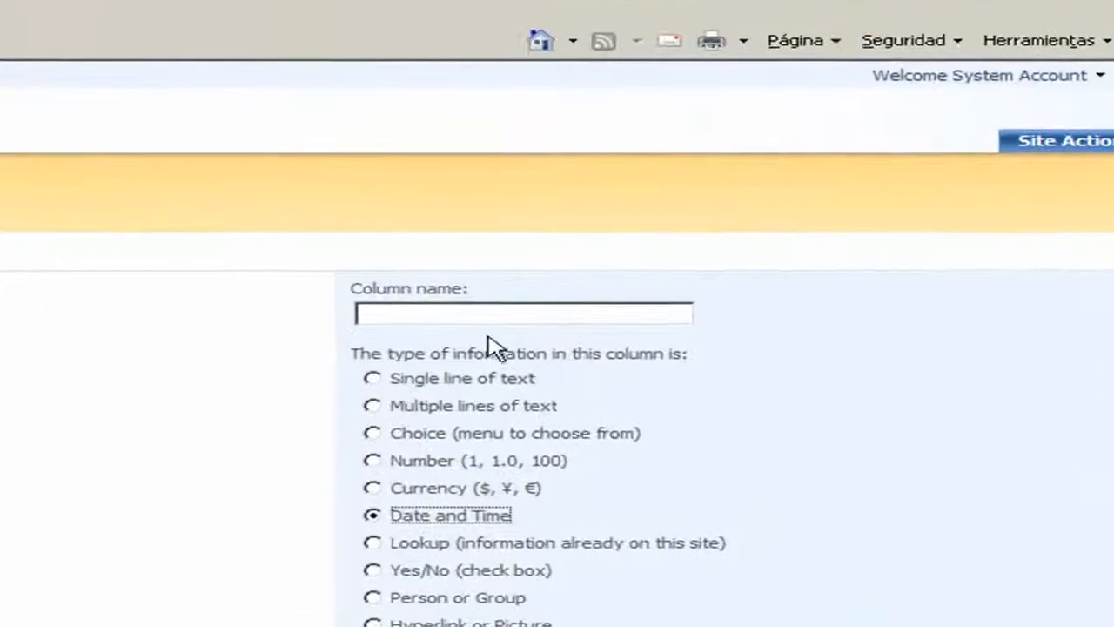
{"action": "left_click", "coordinate": [475, 317]}
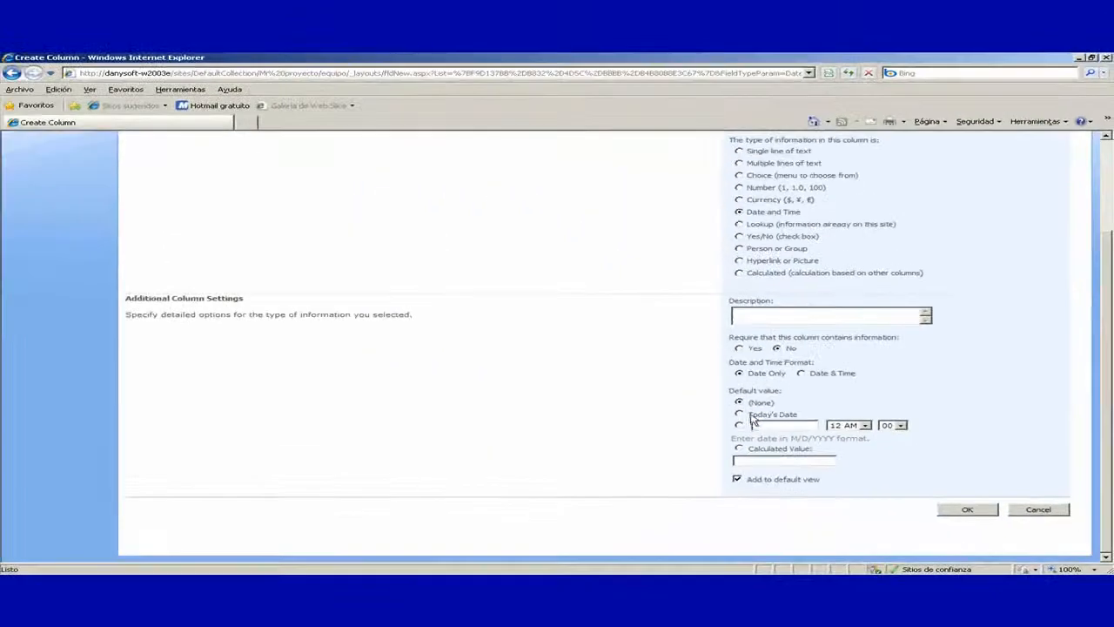
{"action": "left_click", "coordinate": [970, 511]}
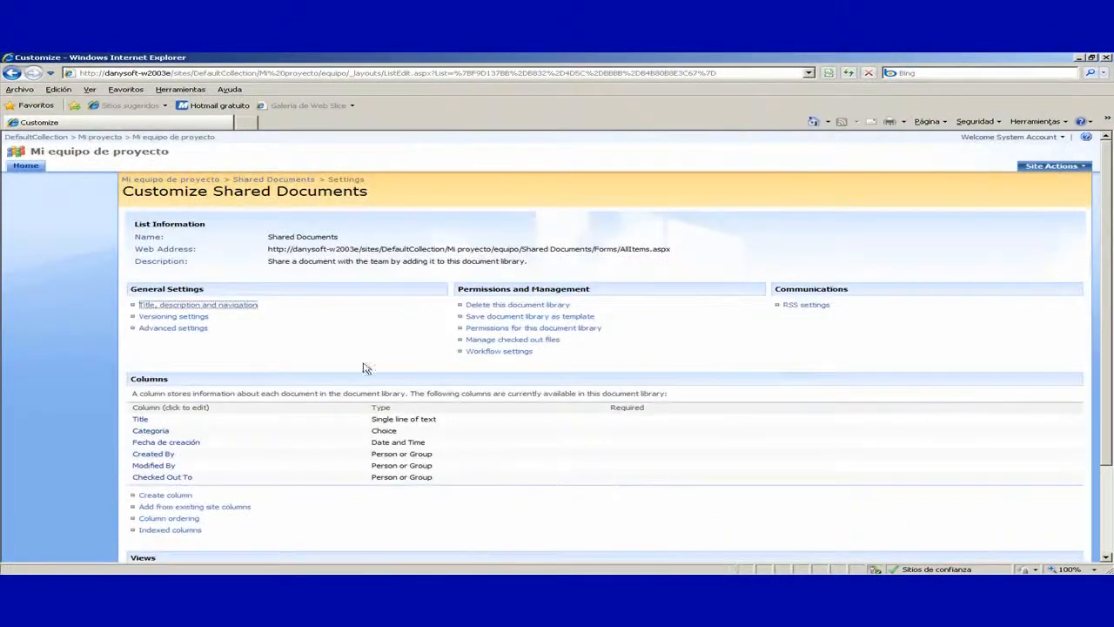
- Upload the file 2.txt from the Codigos folder to the team site's Shared Documents library
{"action": "left_click", "coordinate": [25, 165]}
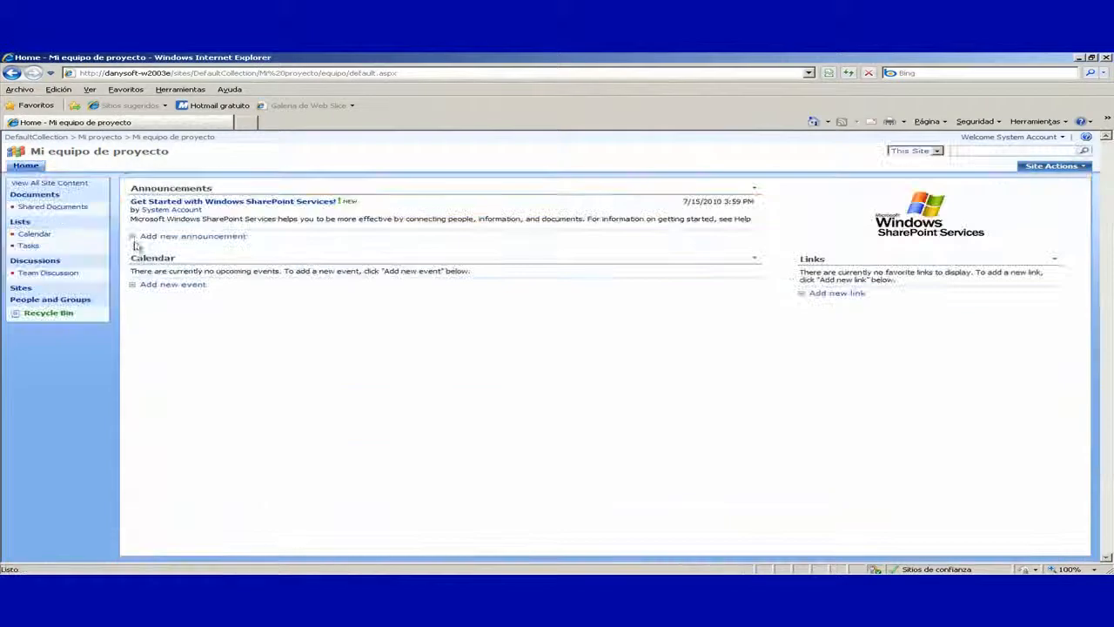
{"action": "left_click", "coordinate": [48, 208]}
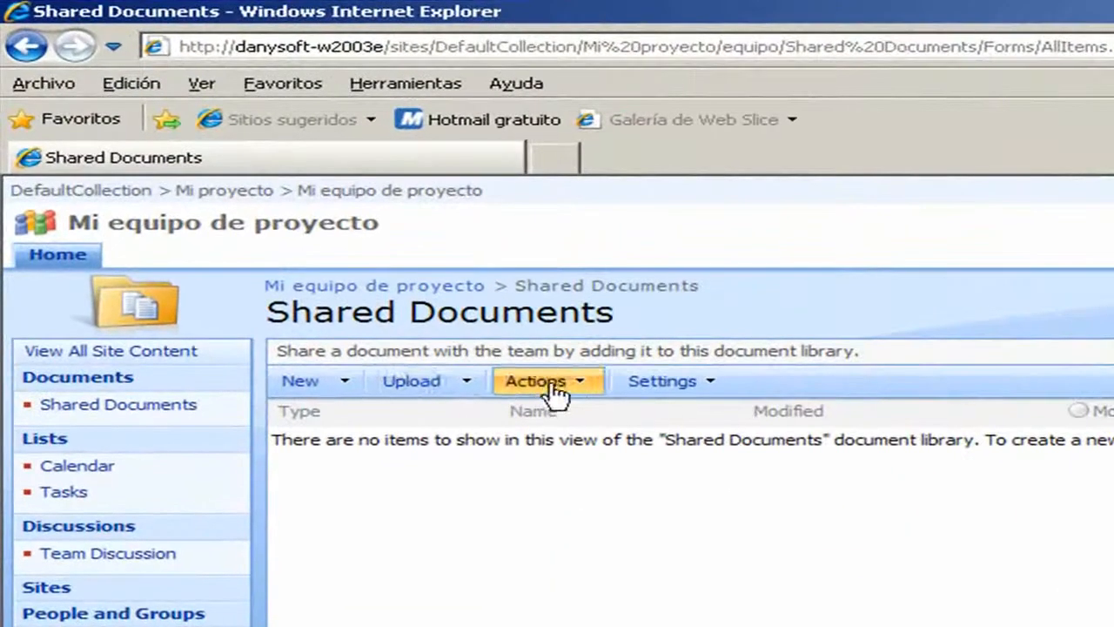
{"action": "left_click", "coordinate": [468, 389]}
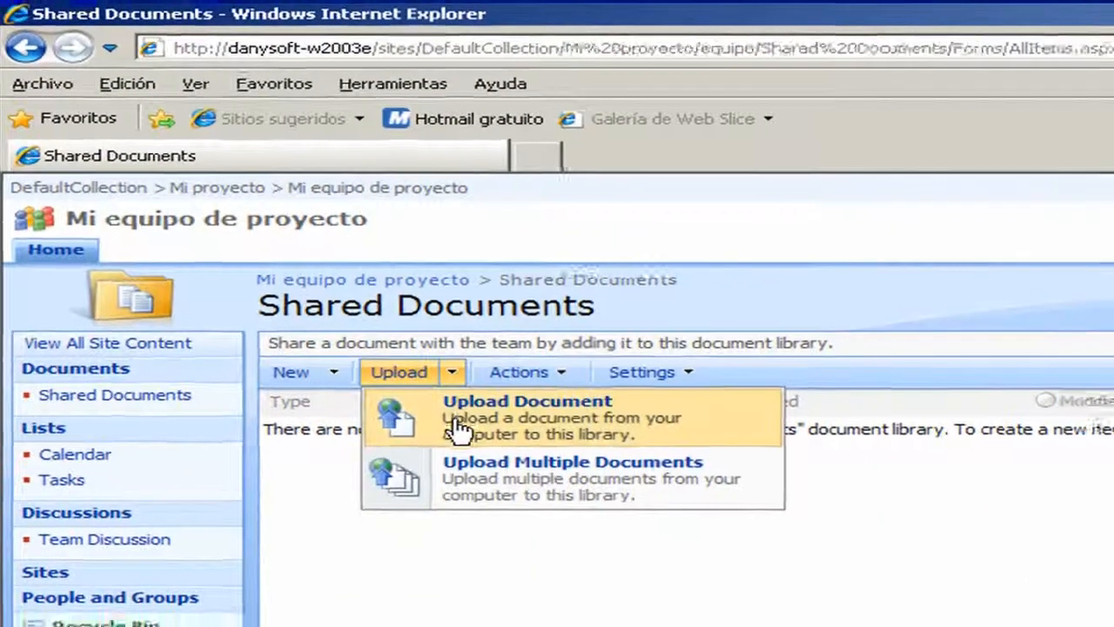
{"action": "left_click", "coordinate": [459, 428]}
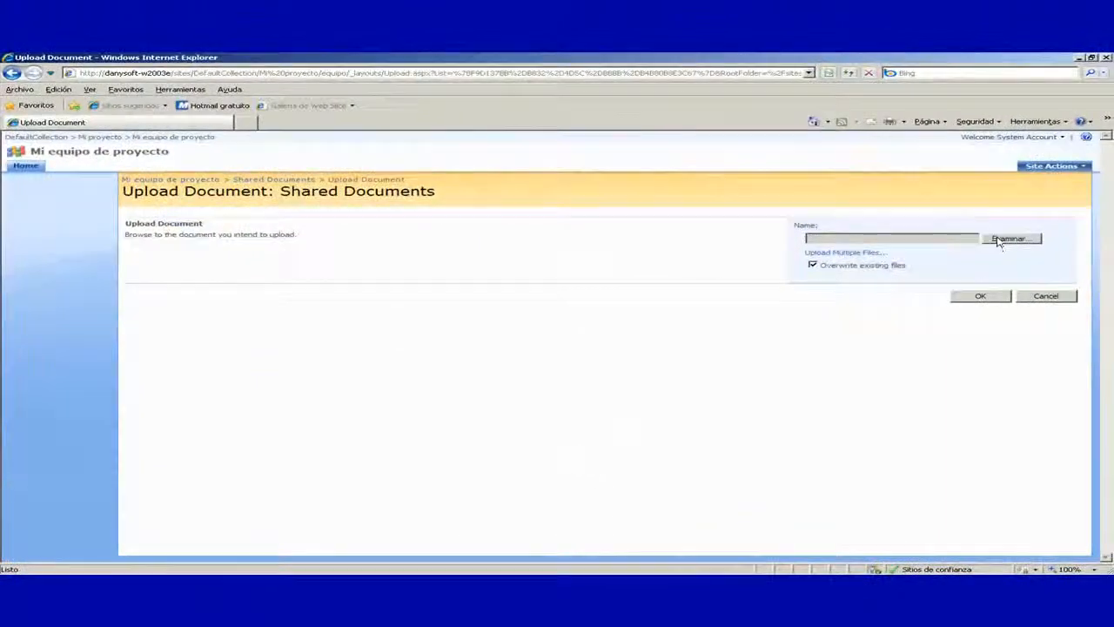
{"action": "left_click", "coordinate": [1009, 239]}
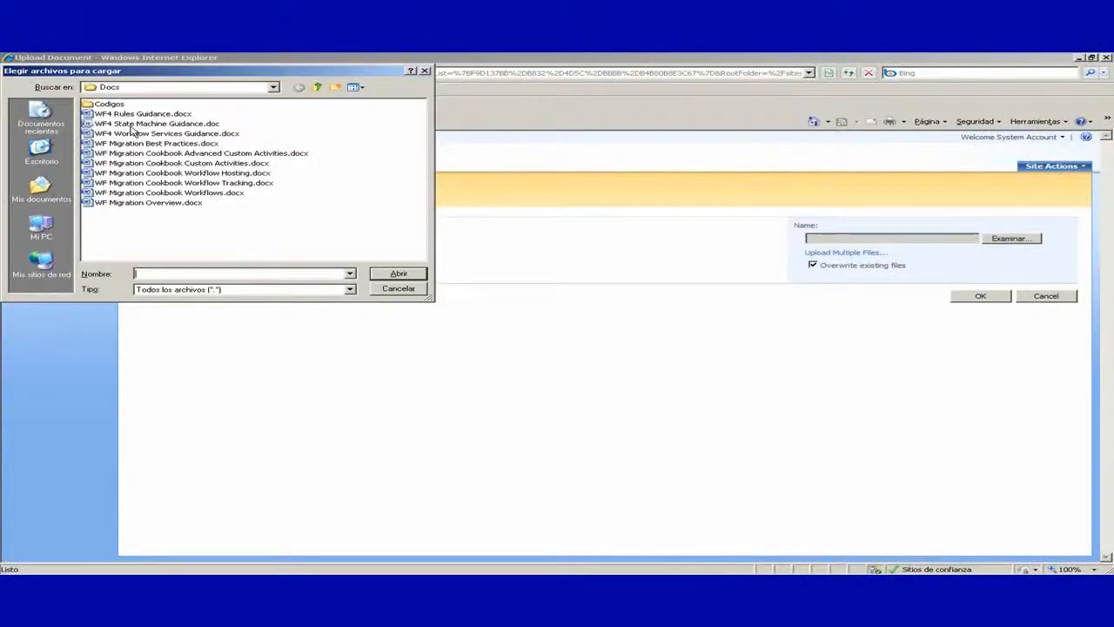
{"action": "double_click", "coordinate": [109, 103]}
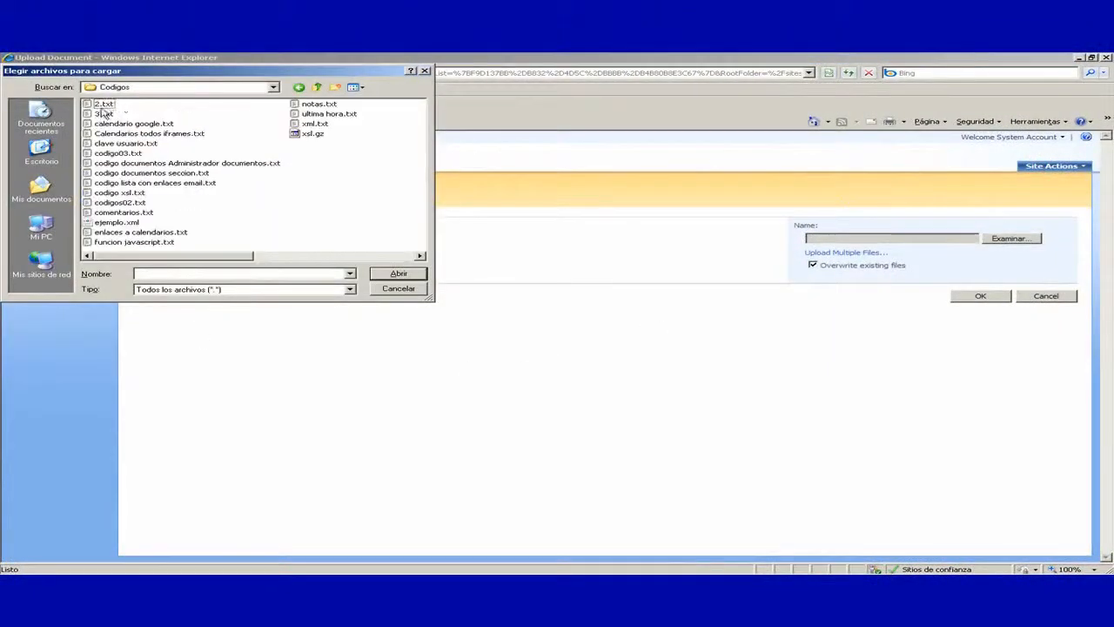
{"action": "double_click", "coordinate": [102, 104]}
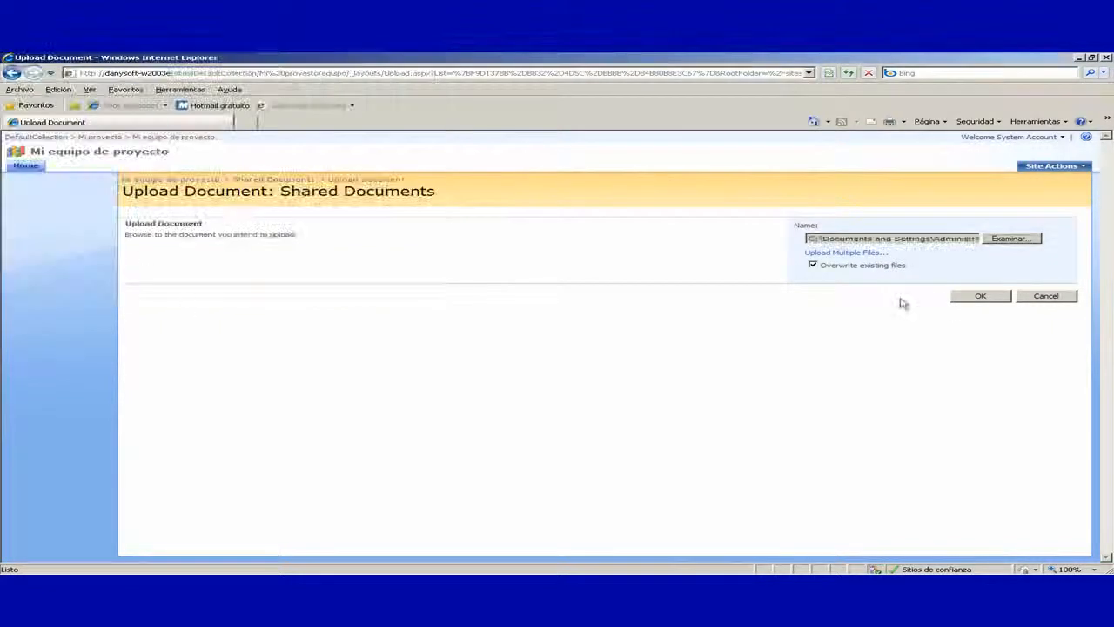
{"action": "left_click", "coordinate": [973, 298]}
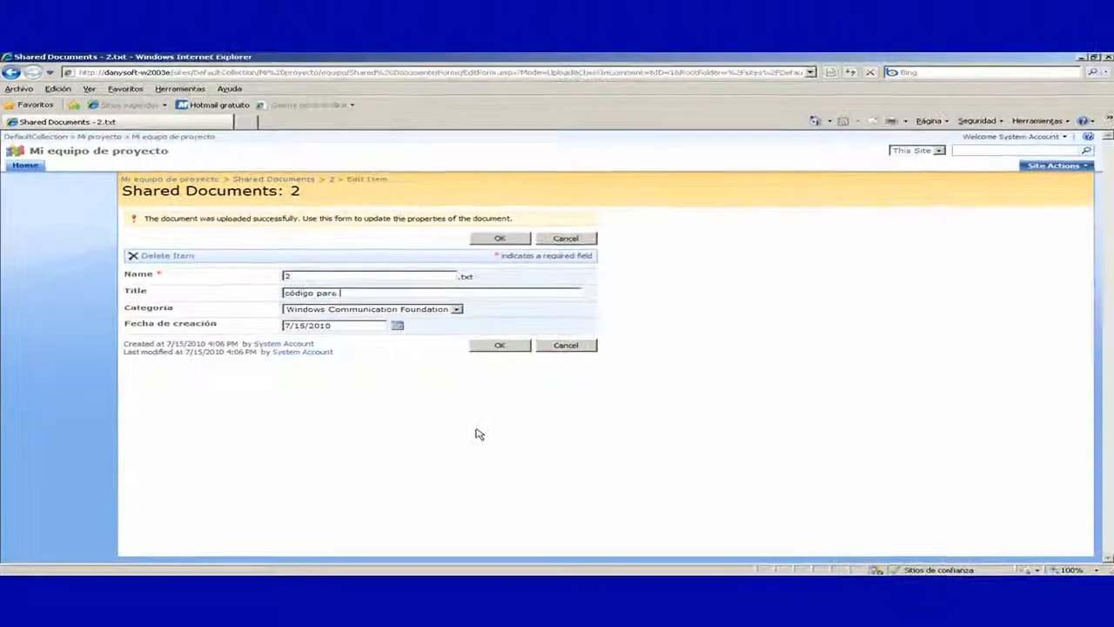
- Title the document "código para ...", set Categoria to Windows Presentation Foundation and Fecha de creación to June 6, 2010, and save its properties
{"action": "type", "text": "..."}
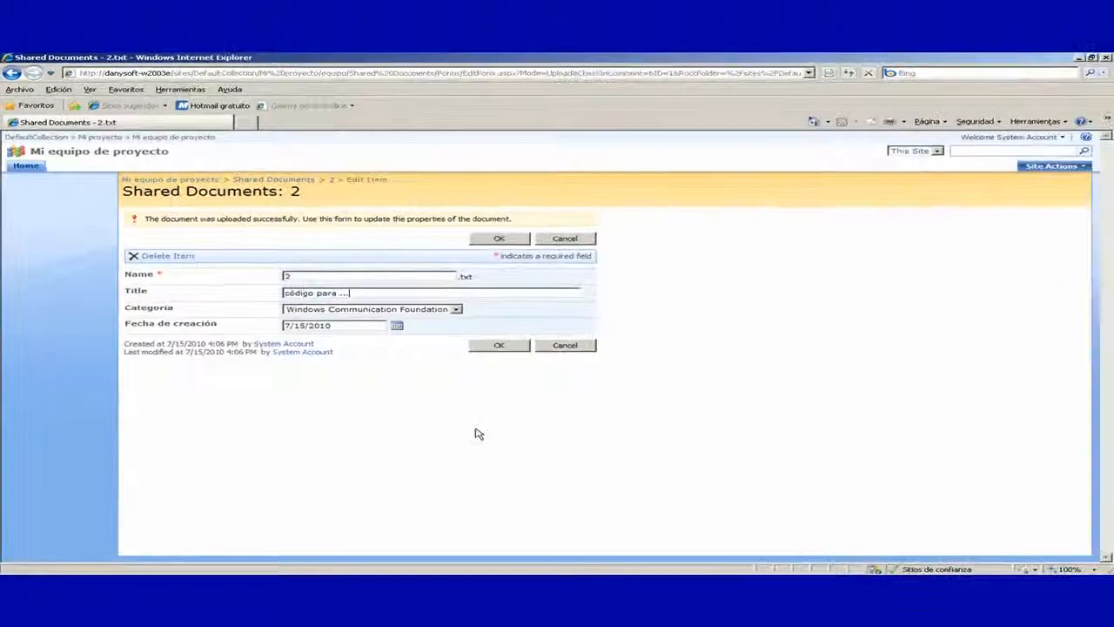
{"action": "left_click", "coordinate": [456, 310]}
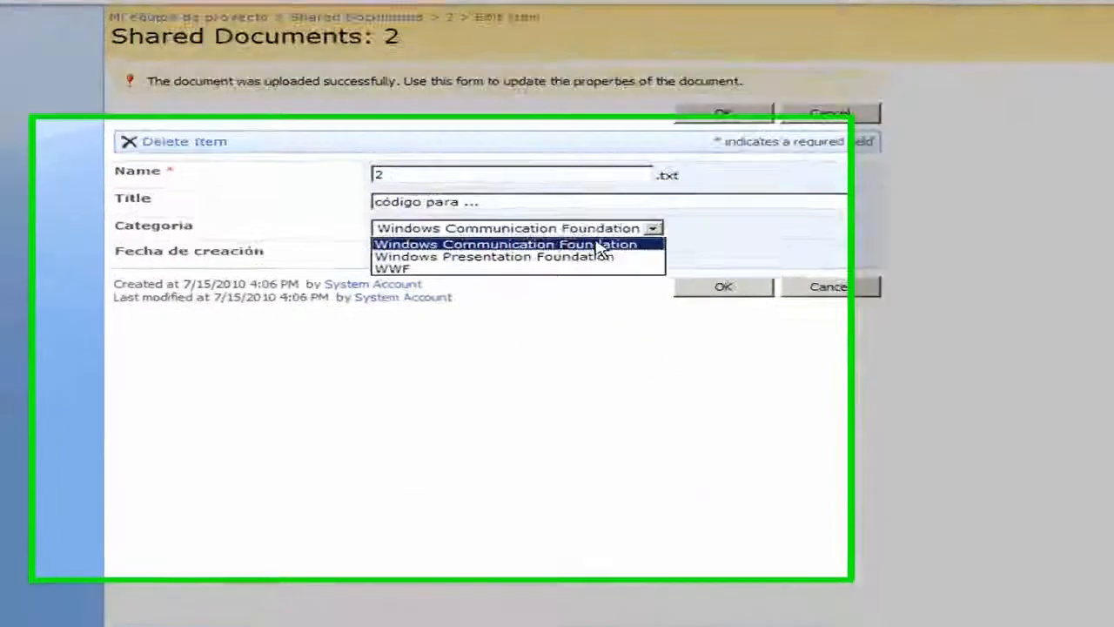
{"action": "left_click", "coordinate": [414, 325]}
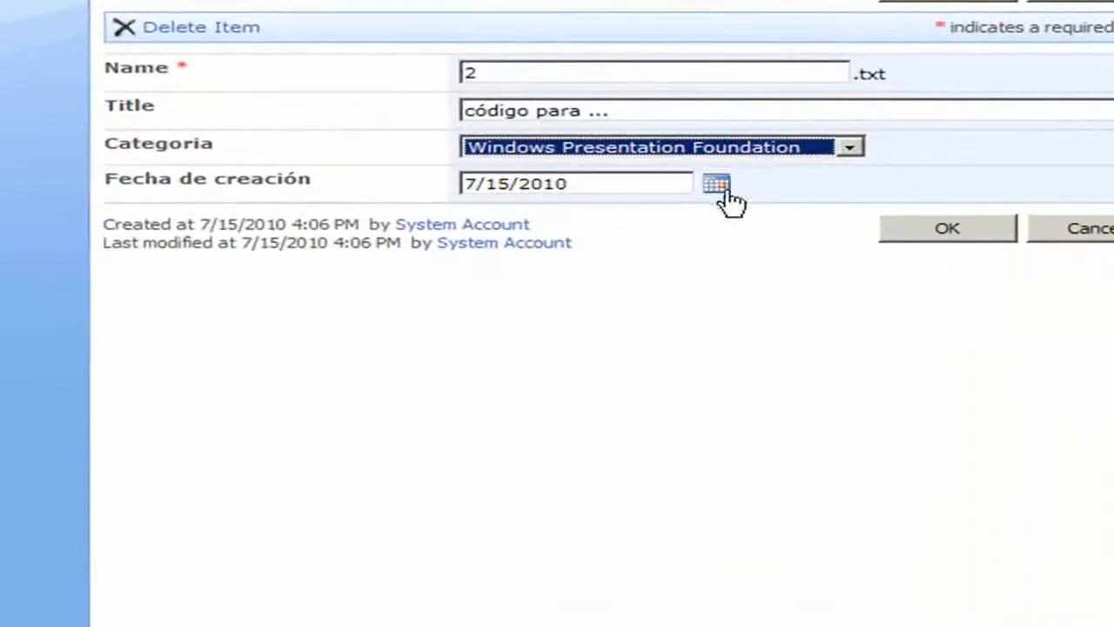
{"action": "left_click", "coordinate": [717, 184]}
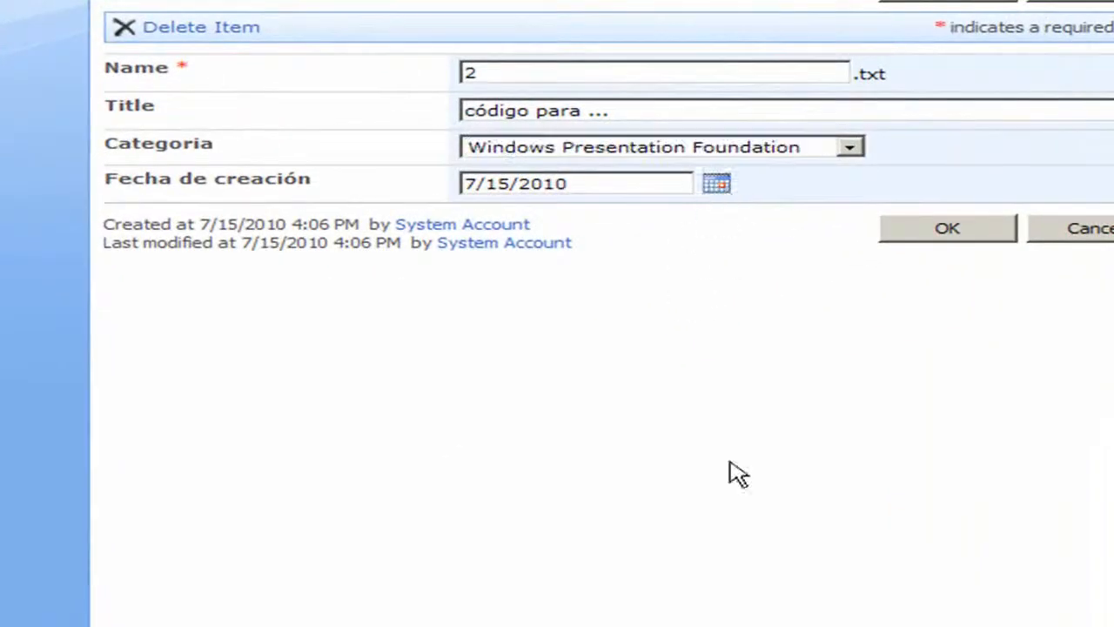
{"action": "left_click", "coordinate": [530, 209]}
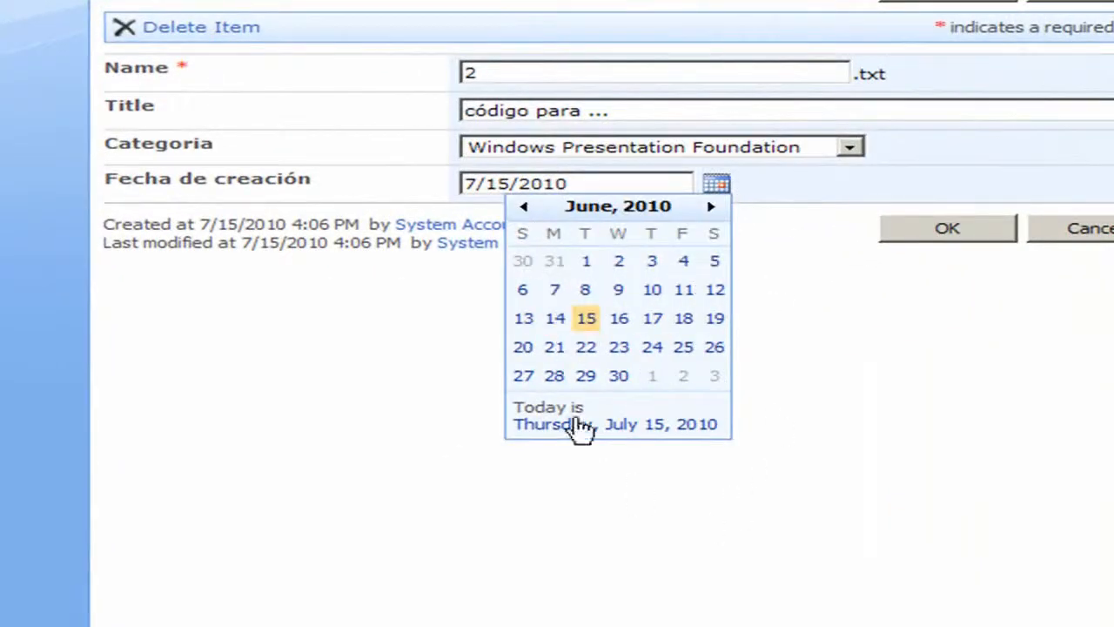
{"action": "left_click", "coordinate": [522, 290]}
{"action": "left_click", "coordinate": [951, 230]}
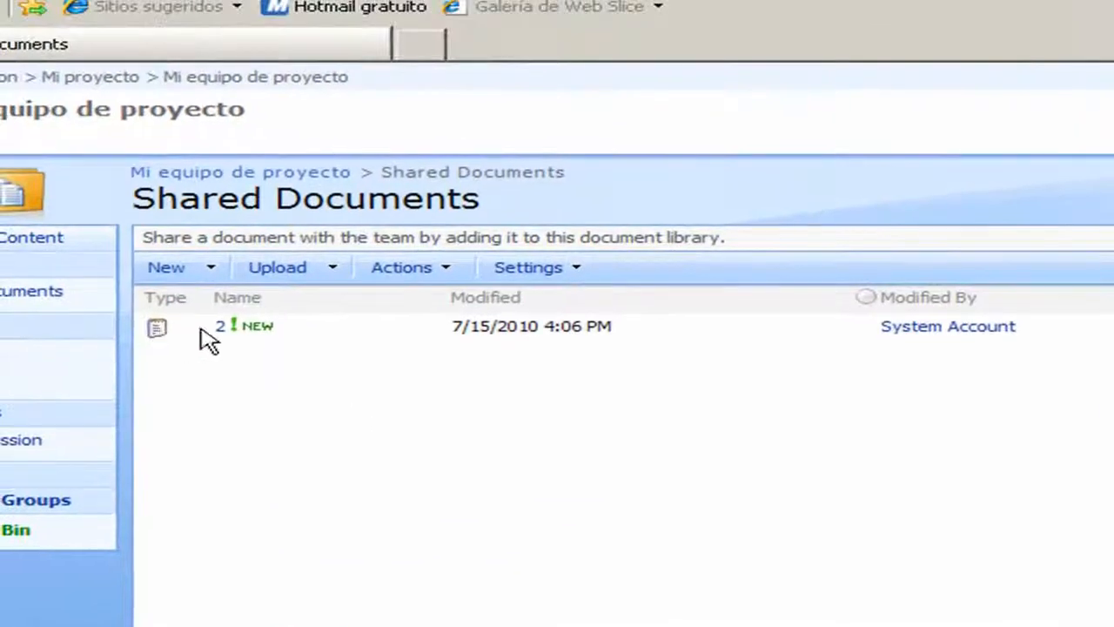
{"action": "mouse_move", "coordinate": [389, 333]}
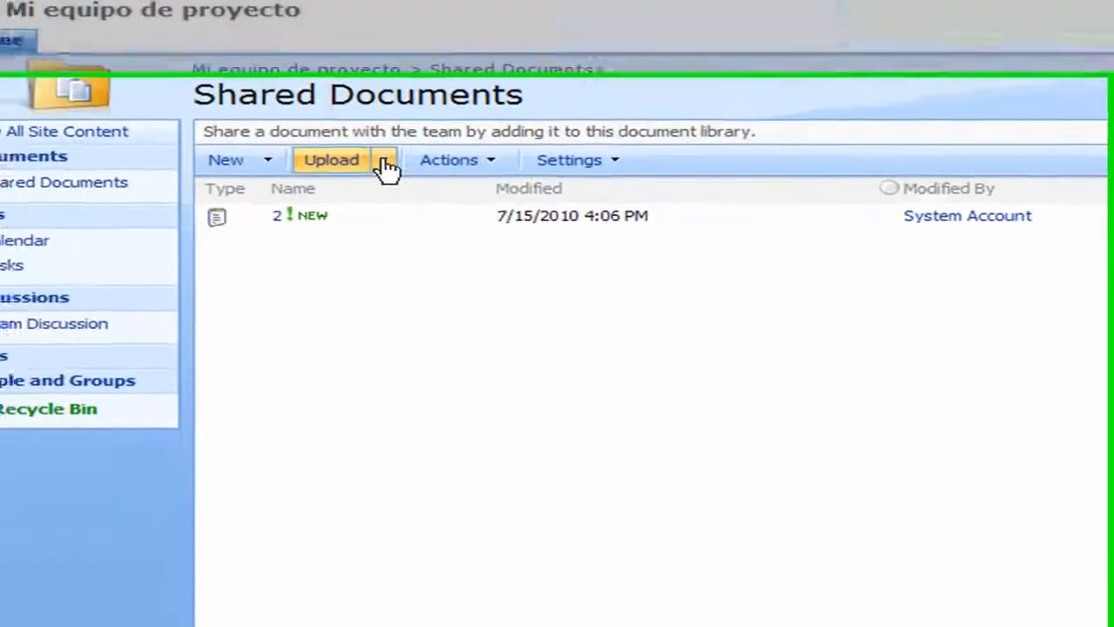
- Mark 3.txt, calendario google.txt and codigo documentos seccion.txt in the Docs folder's Codigos subfolder for a multiple-document upload to Shared Documents
{"action": "left_click", "coordinate": [332, 268]}
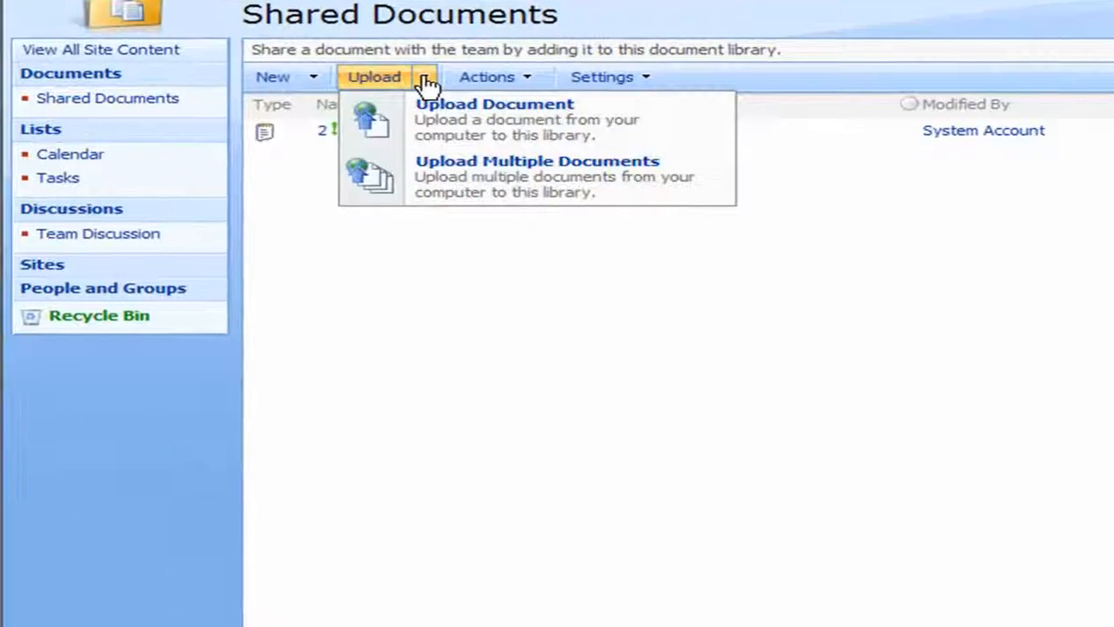
{"action": "left_click", "coordinate": [451, 186]}
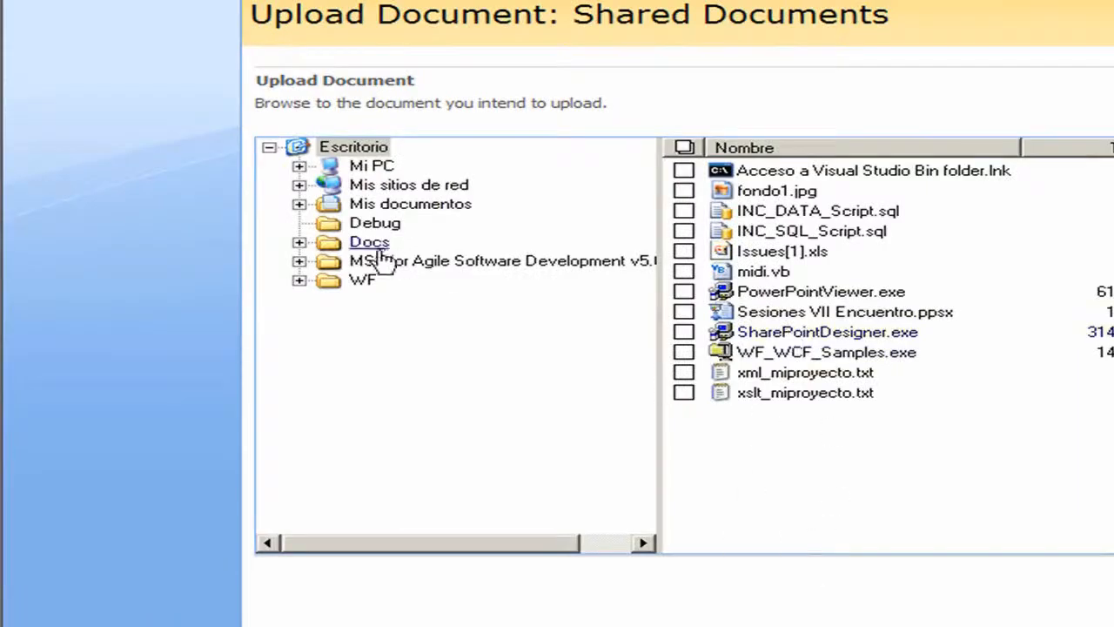
{"action": "left_click", "coordinate": [298, 242]}
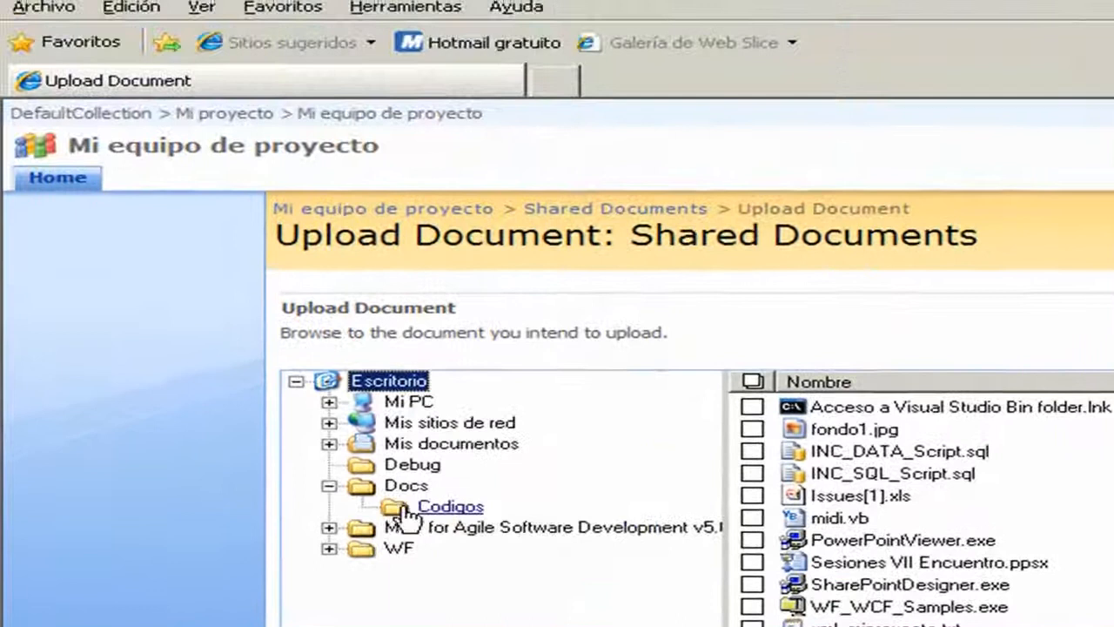
{"action": "left_click", "coordinate": [406, 514]}
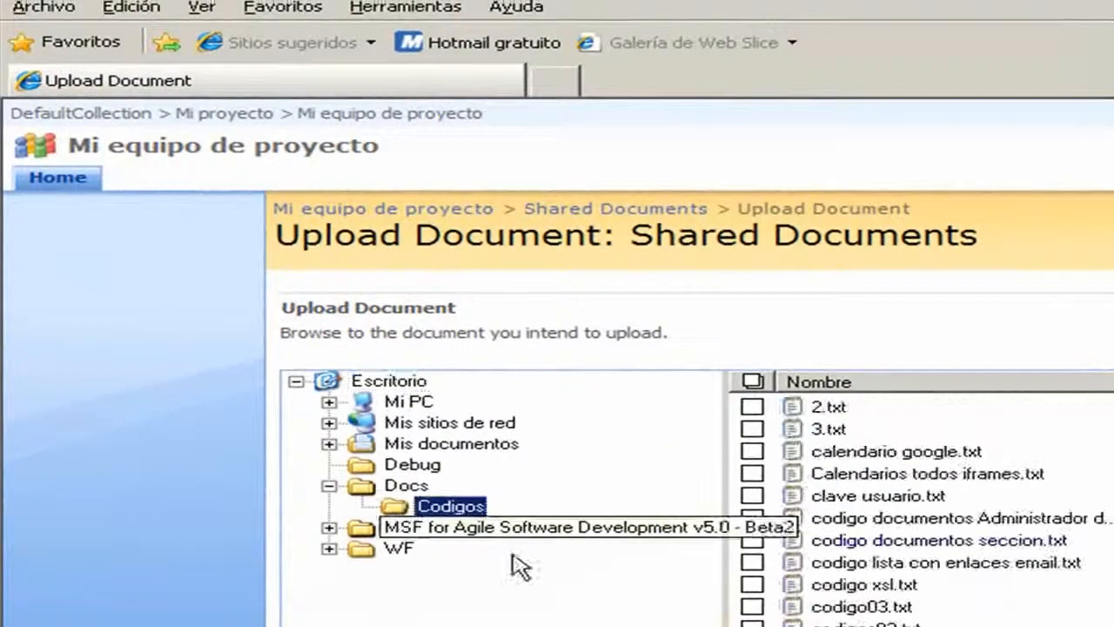
{"action": "left_click", "coordinate": [752, 429]}
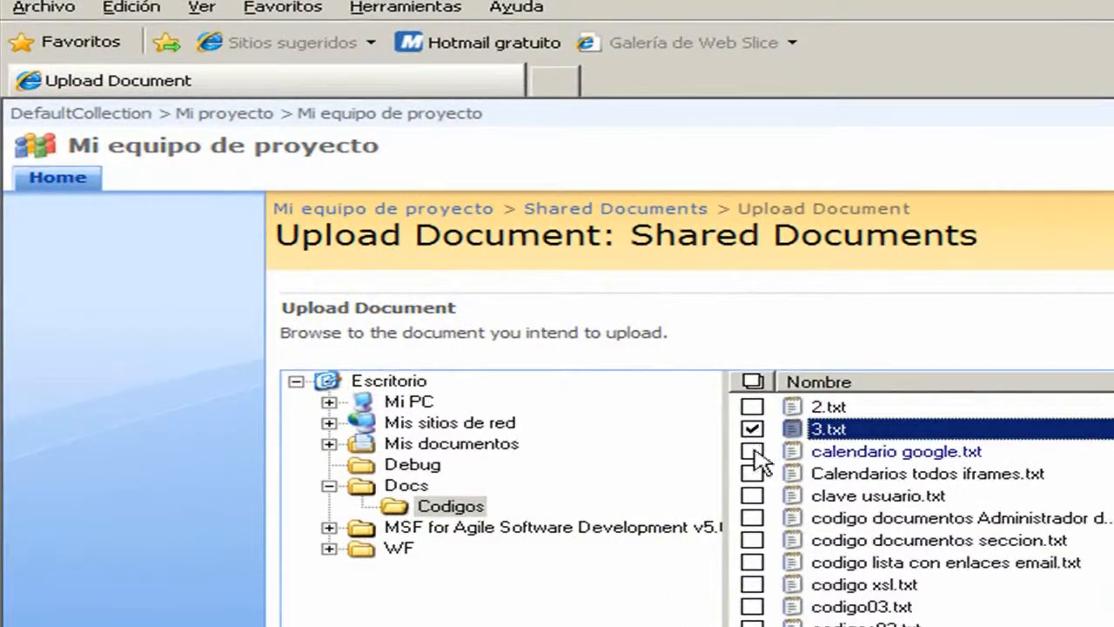
{"action": "left_click", "coordinate": [753, 451]}
{"action": "left_click", "coordinate": [752, 539]}
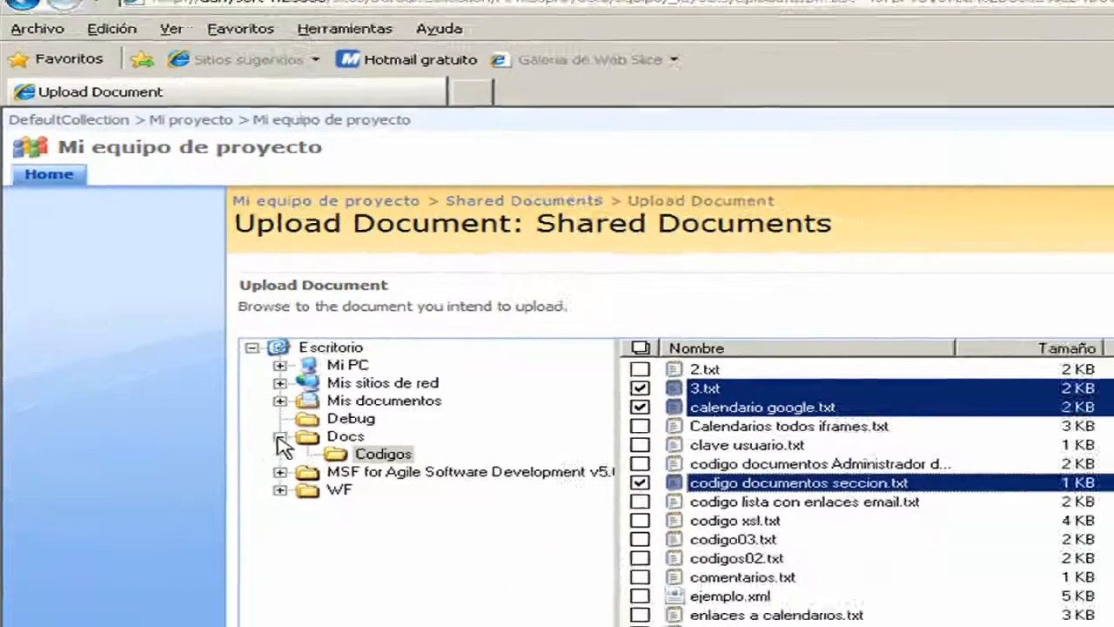
{"action": "left_click", "coordinate": [281, 437]}
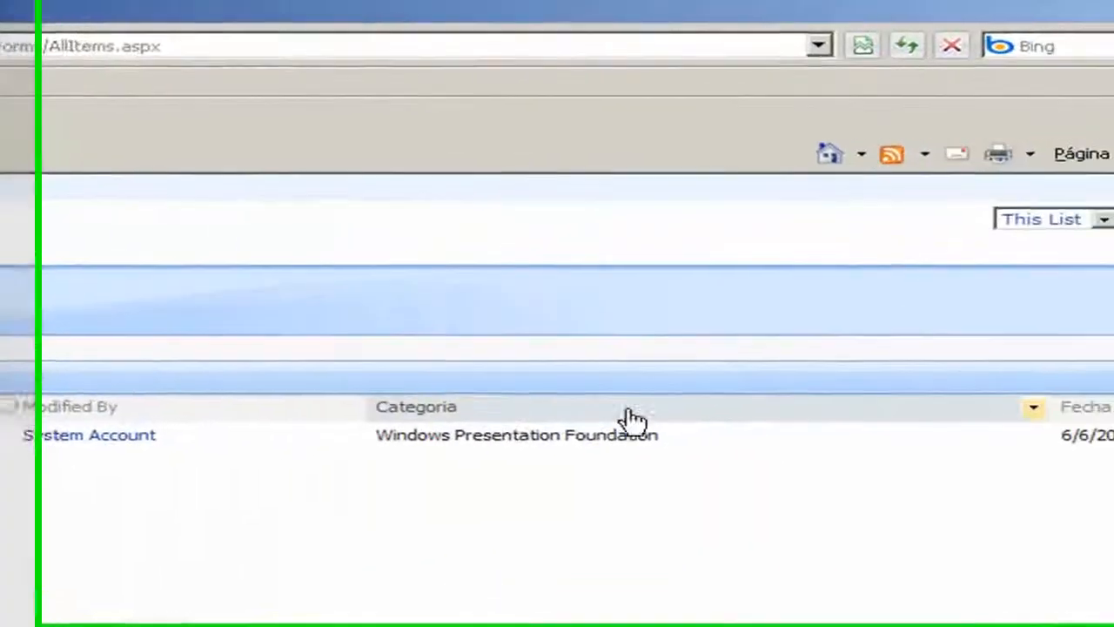
- Examine the sorting and filtering options of the Categoria column in Shared Documents
{"action": "left_click", "coordinate": [999, 415]}
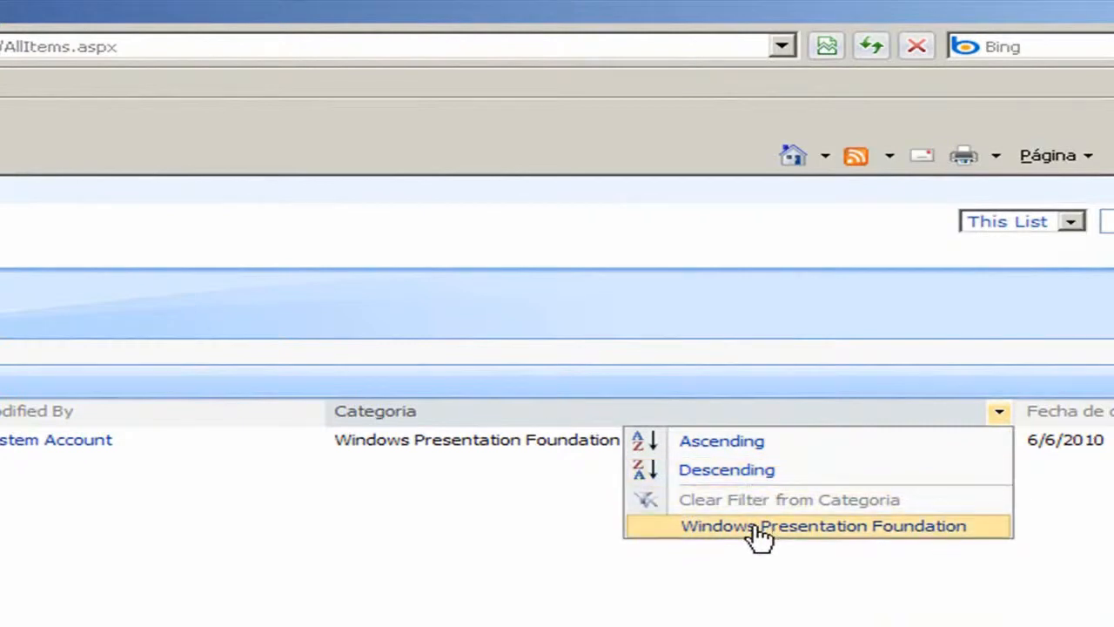
{"action": "left_click", "coordinate": [490, 534]}
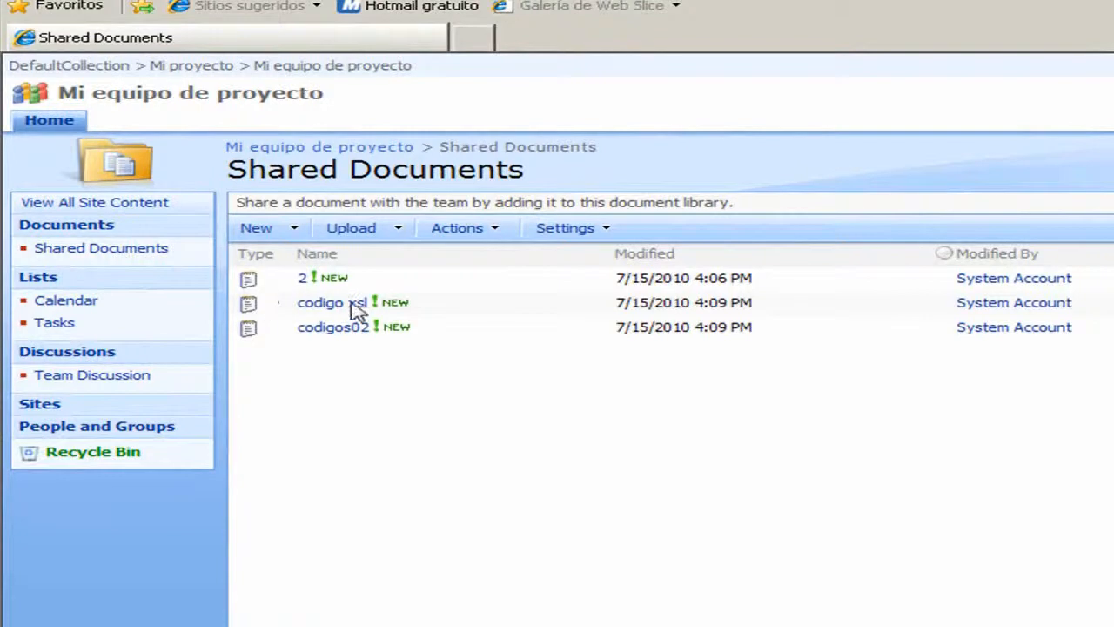
- Require content approval and enable major versions in the Shared Documents versioning settings, with drafts visible only to approvers and authors
{"action": "left_click", "coordinate": [601, 230]}
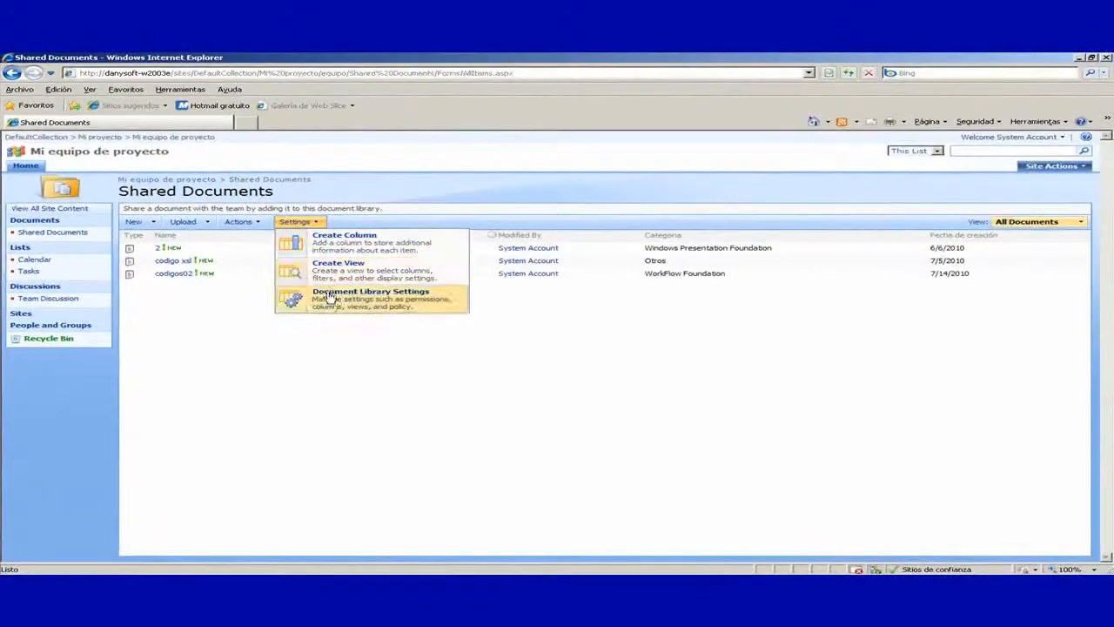
{"action": "left_click", "coordinate": [331, 304]}
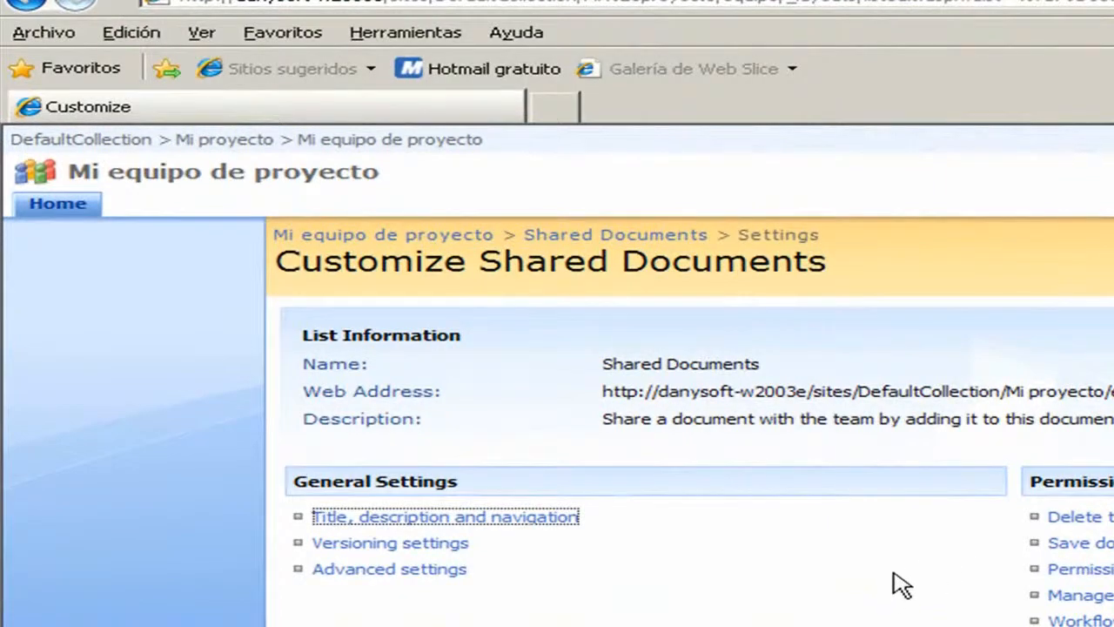
{"action": "scroll", "coordinate": [892, 572], "scroll_direction": "down", "scroll_amount": 3}
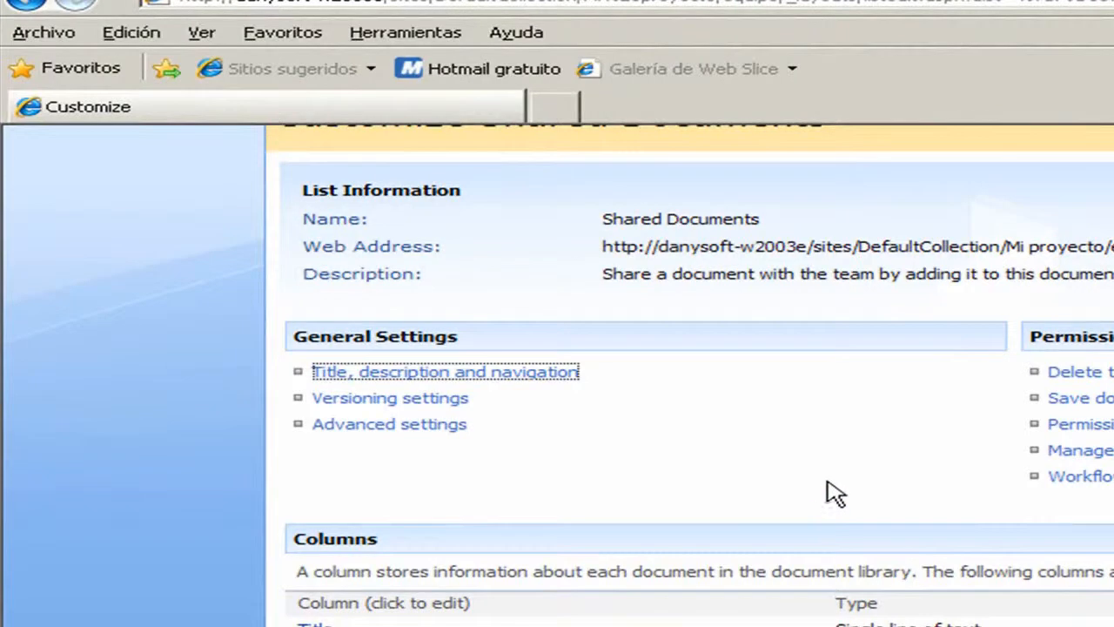
{"action": "left_click", "coordinate": [393, 399]}
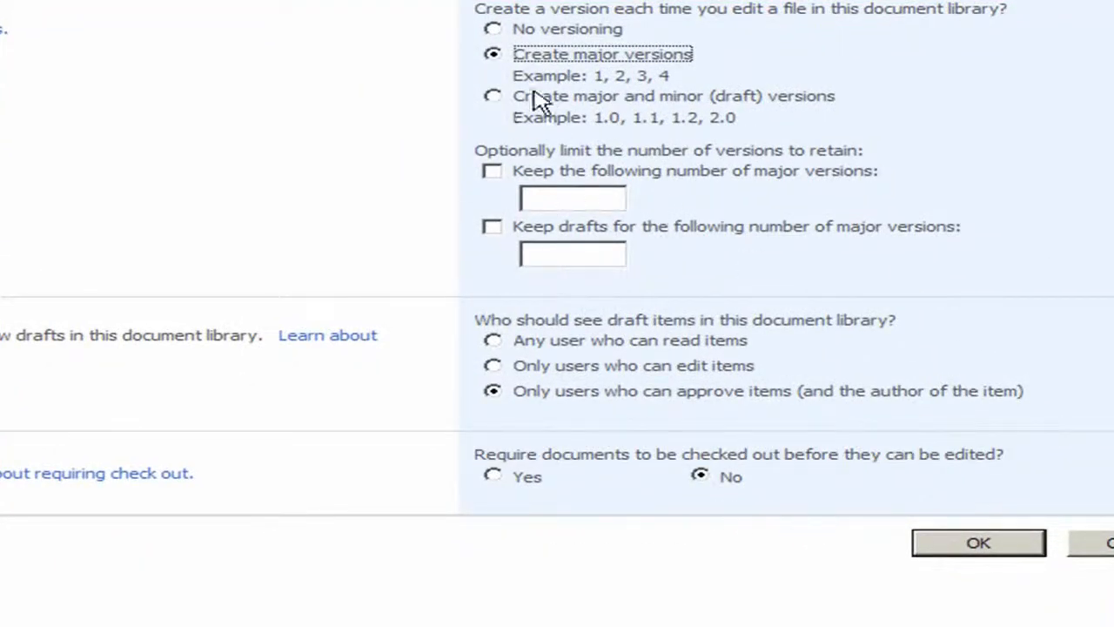
{"action": "left_click", "coordinate": [975, 550]}
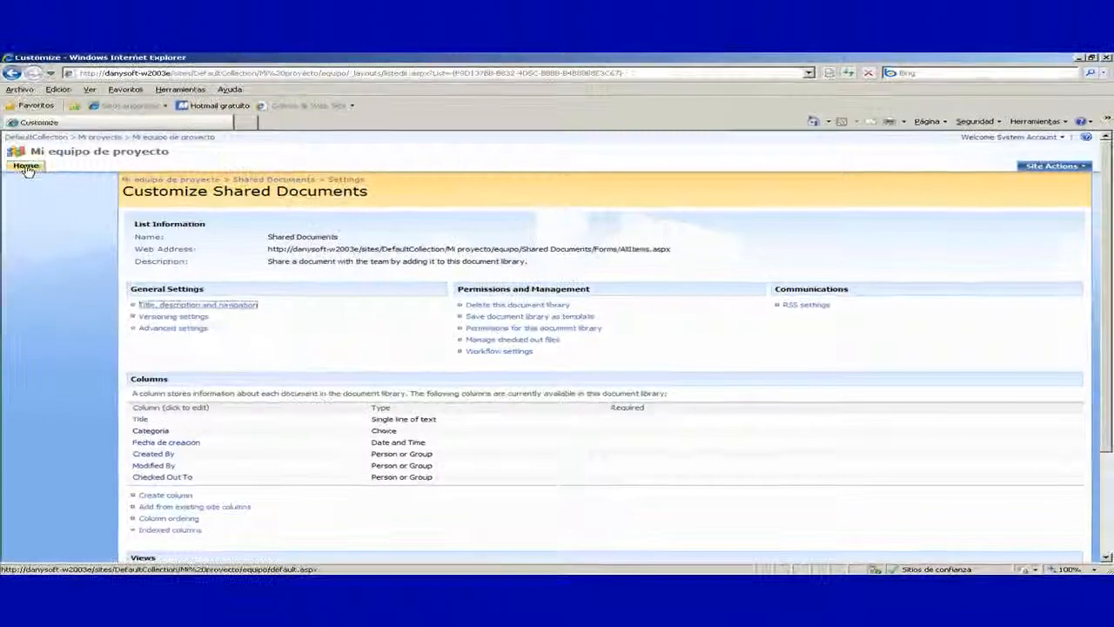
- Go back to Shared Documents through the site home page, open the properties of codigos02 for editing and save them with their existing values
{"action": "left_click", "coordinate": [27, 170]}
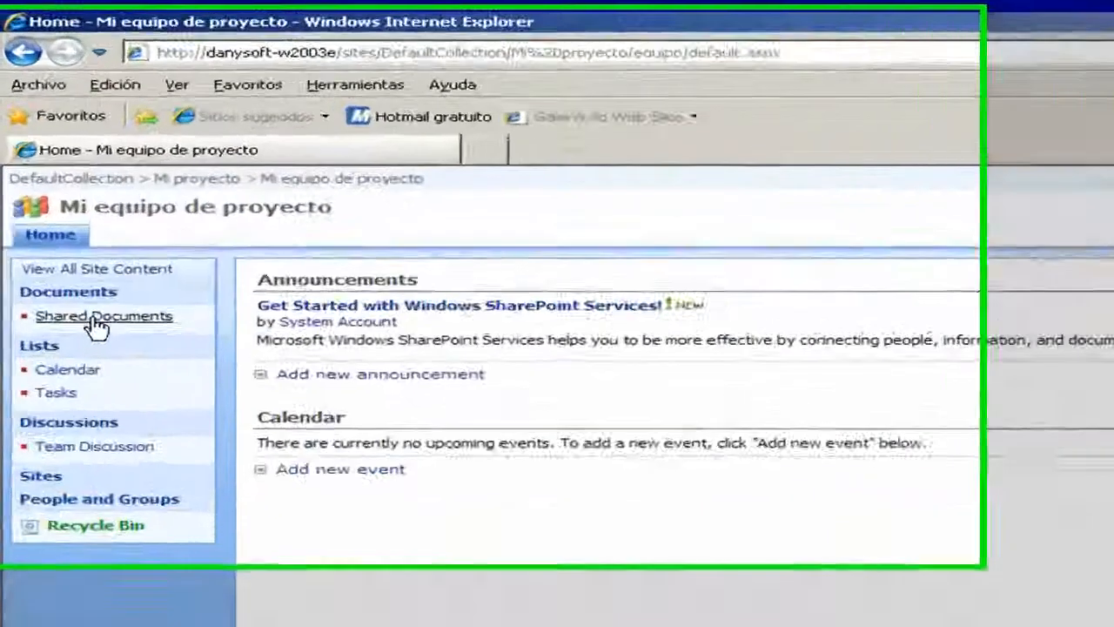
{"action": "left_click", "coordinate": [98, 318]}
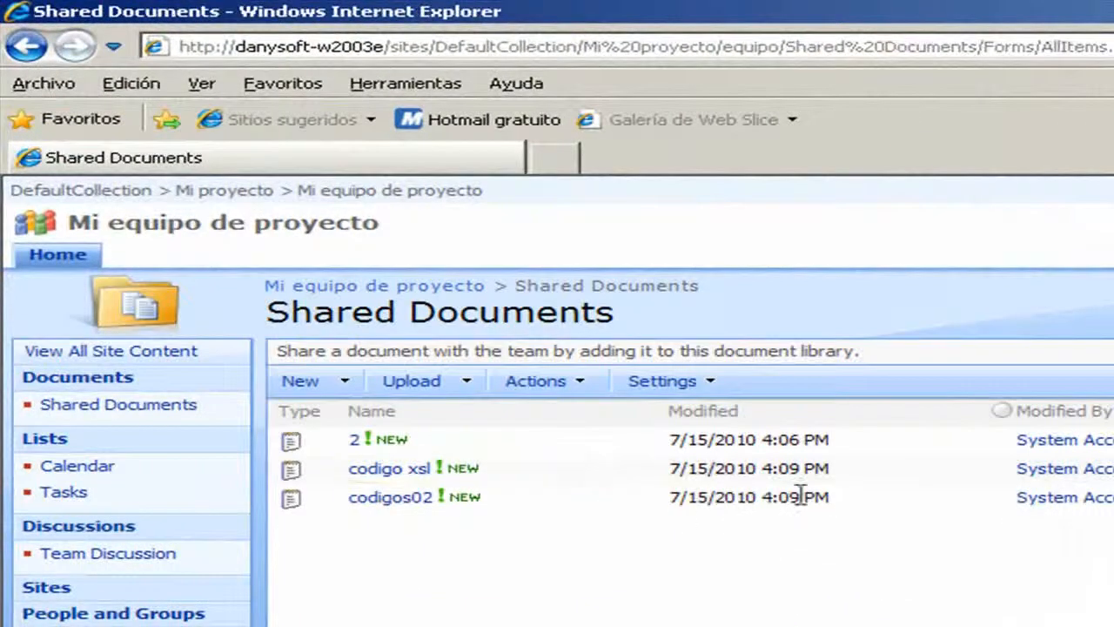
{"action": "left_click", "coordinate": [642, 498]}
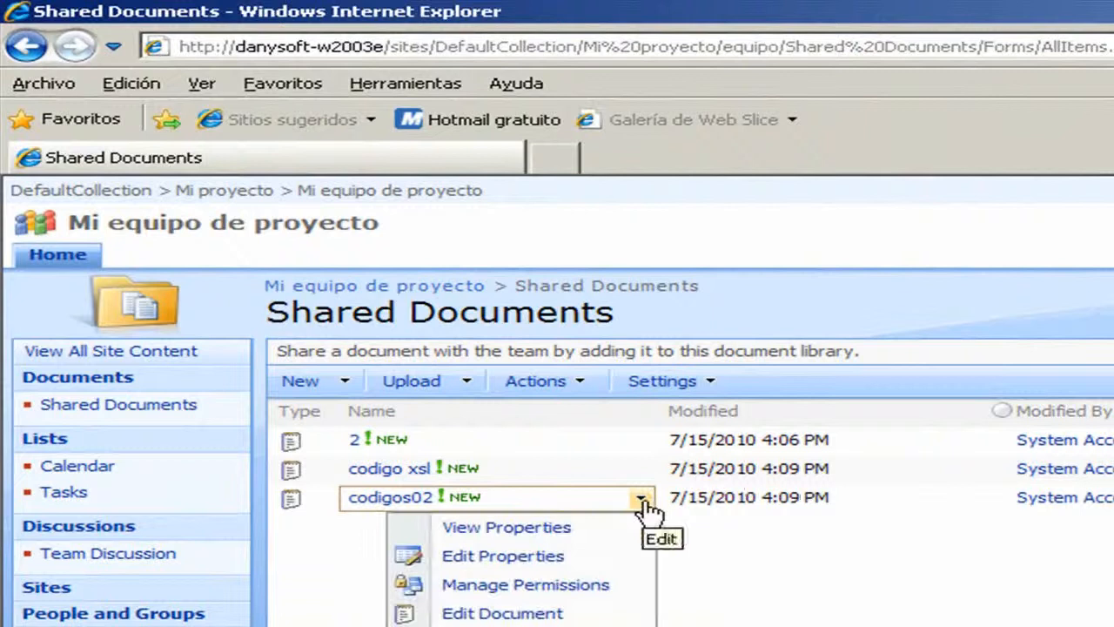
{"action": "left_click", "coordinate": [547, 568]}
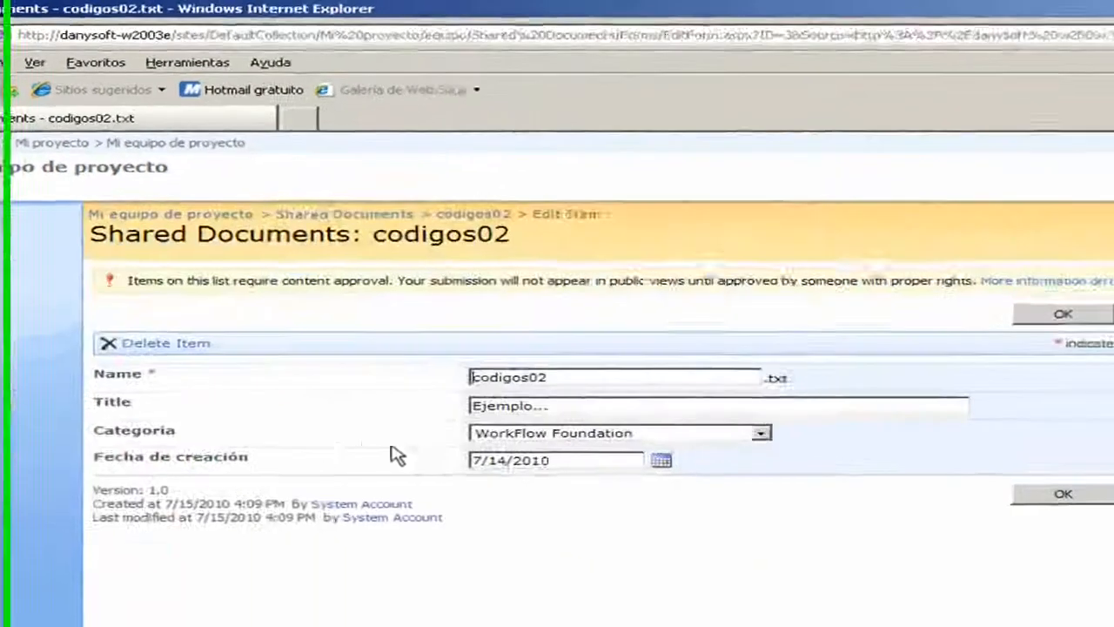
{"action": "left_click", "coordinate": [1003, 485]}
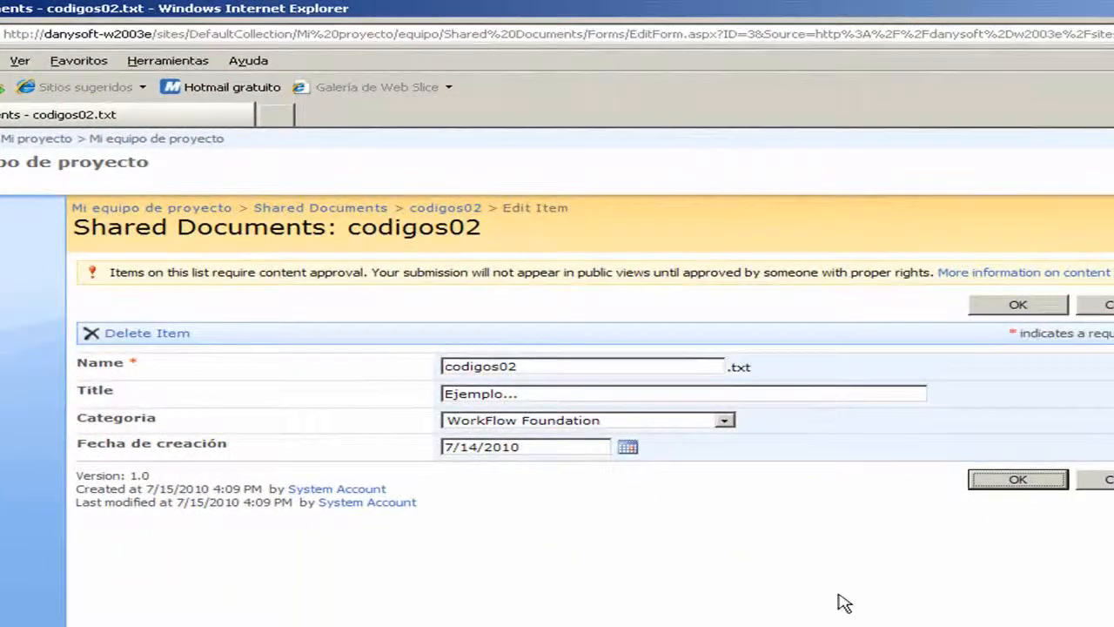
- Open the codigos02 text file from Shared Documents in edit mode (Editar)
{"action": "left_click", "coordinate": [84, 364]}
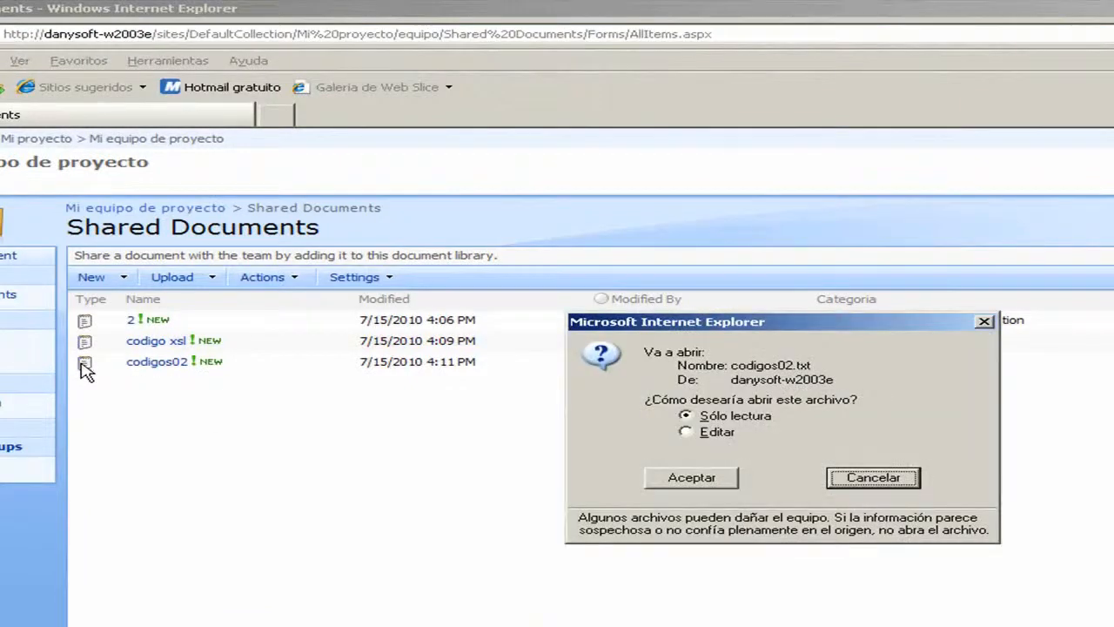
{"action": "left_click", "coordinate": [715, 430]}
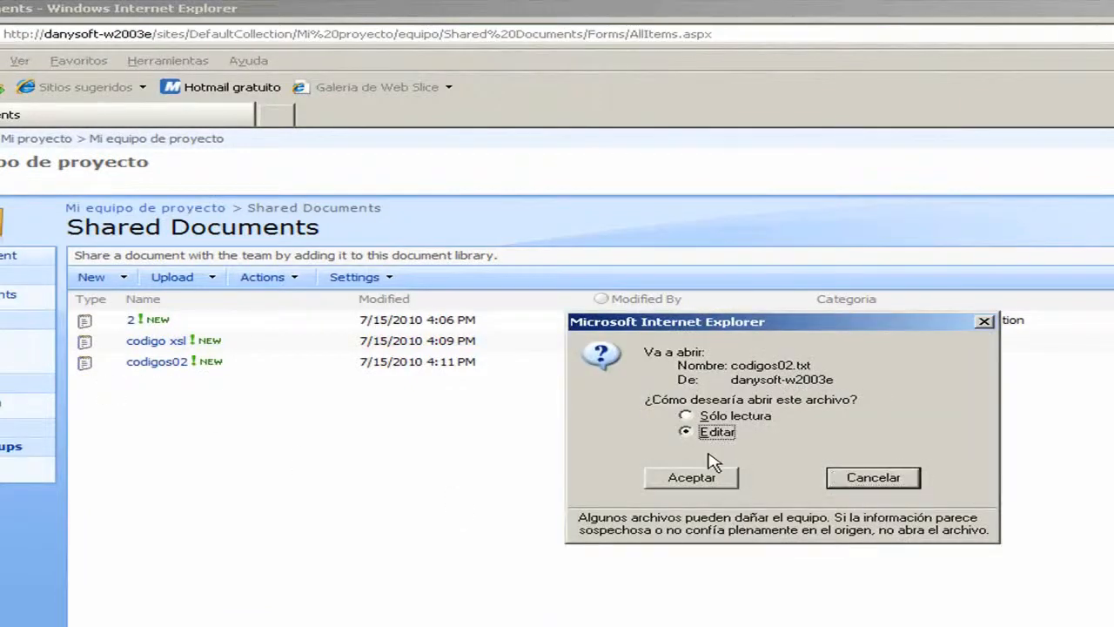
{"action": "left_click", "coordinate": [705, 480]}
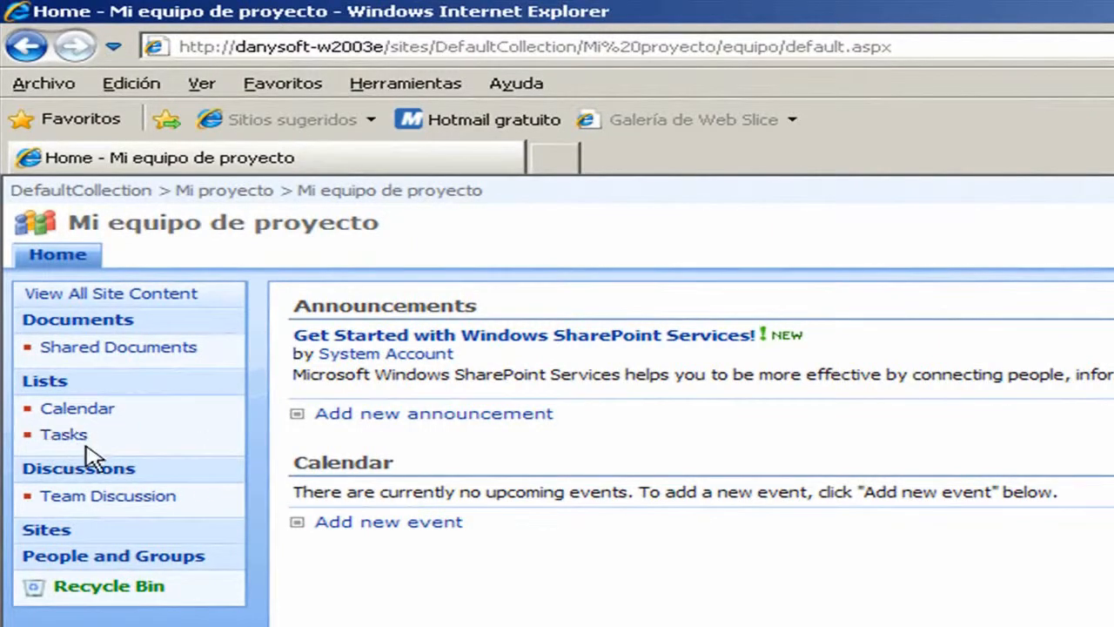
- View the team site's Calendar list and return to the site home page
{"action": "left_click", "coordinate": [78, 411]}
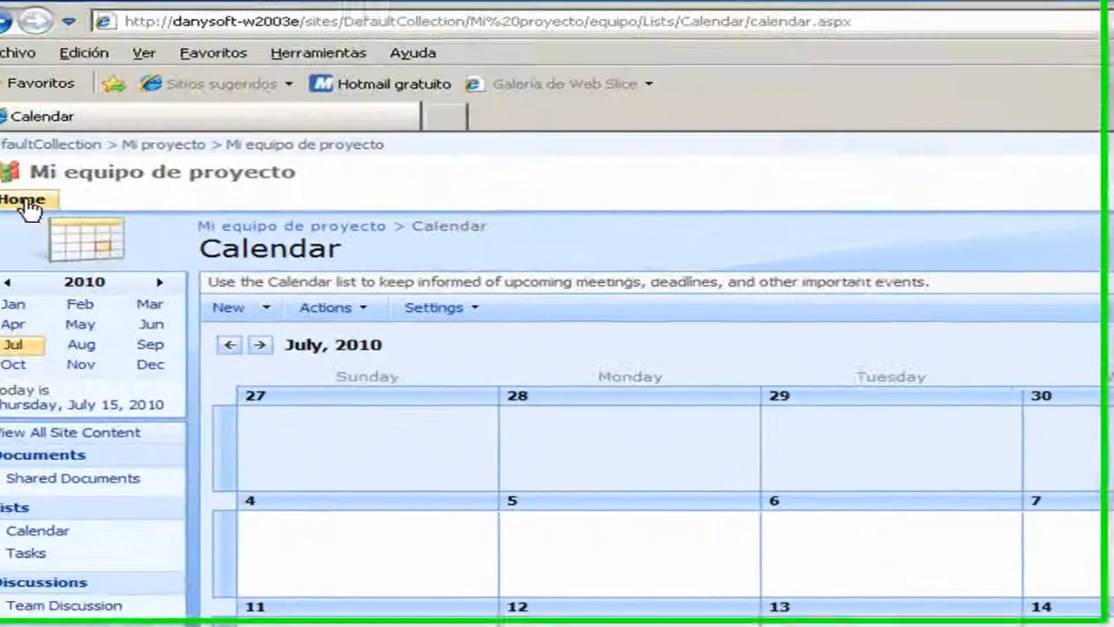
{"action": "left_click", "coordinate": [54, 216]}
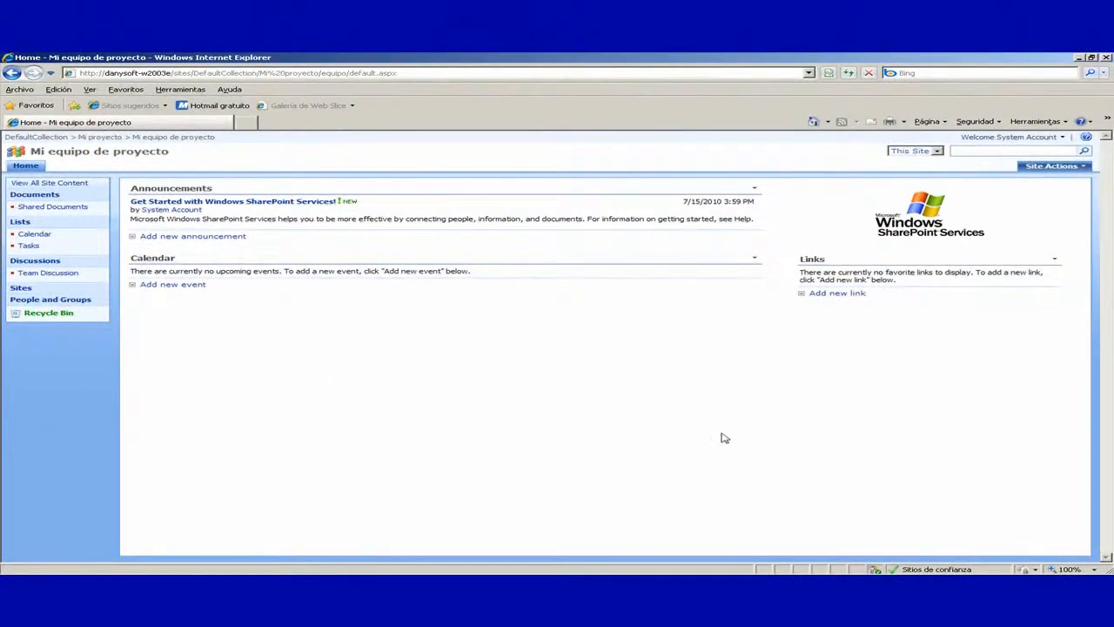
- Create a custom list named "Referencias" on the team site, displayed on the Quick Launch
{"action": "left_click", "coordinate": [1085, 167]}
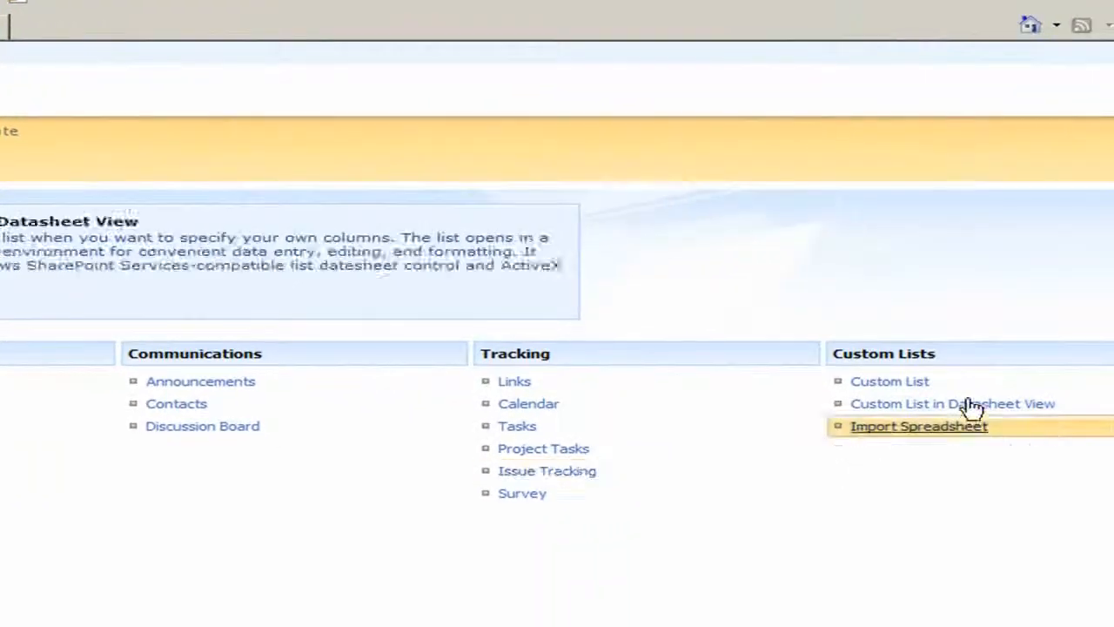
{"action": "left_click", "coordinate": [897, 390]}
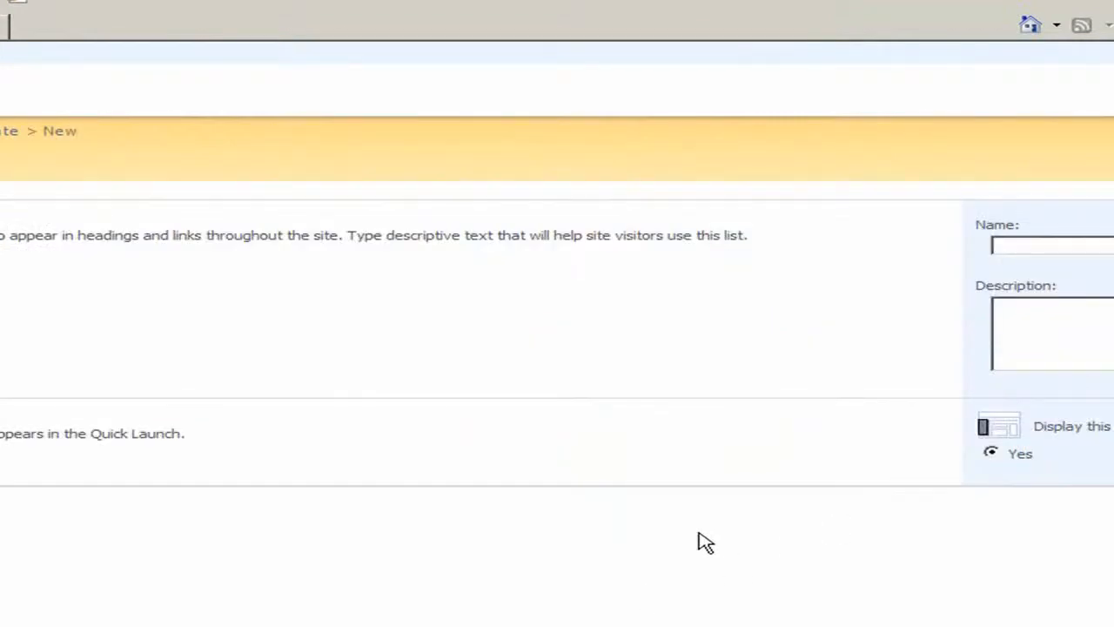
{"action": "type", "text": "Referencias"}
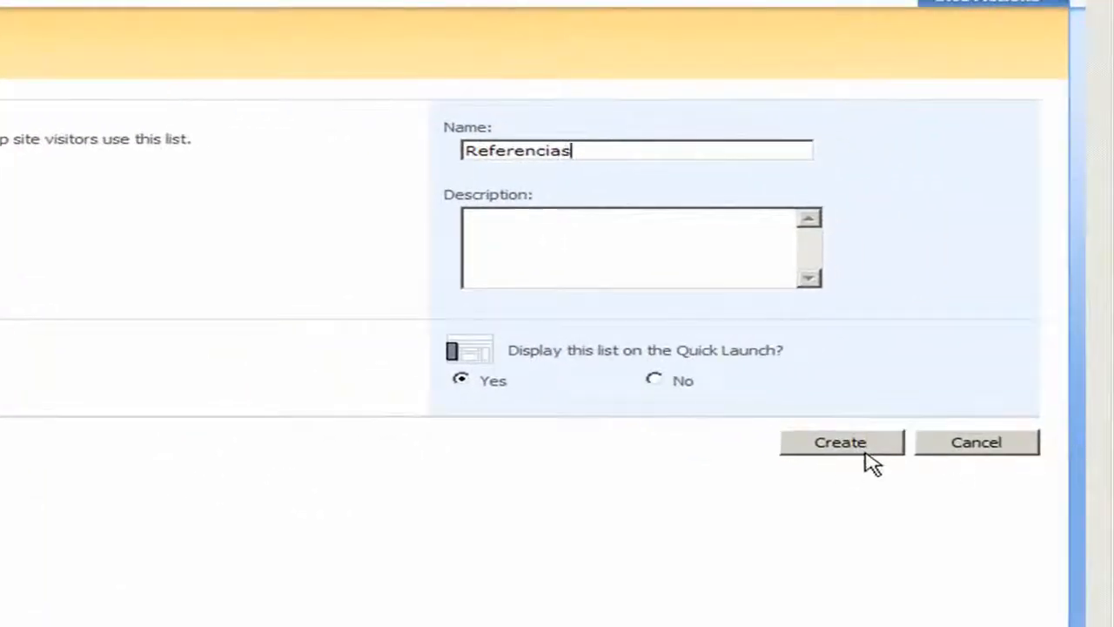
{"action": "left_click", "coordinate": [862, 446]}
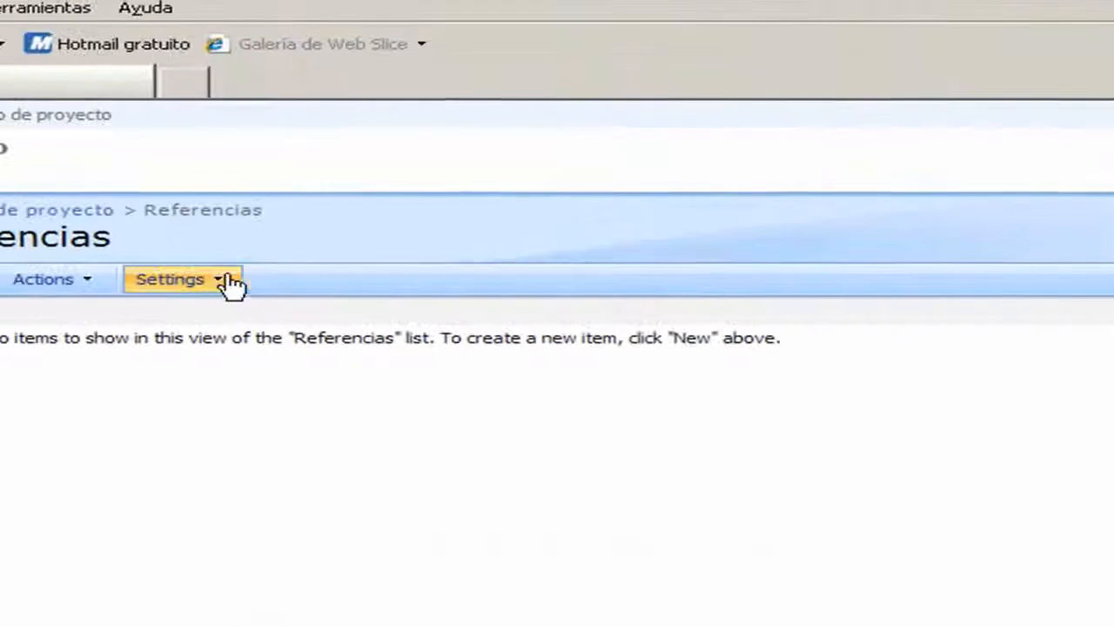
- In Referencias, rename Title to Nombre and add ISBN and Tema (single line of text), Comentario (multiple lines of text) and Enlace (Hyperlink or Picture)
{"action": "left_click", "coordinate": [224, 280]}
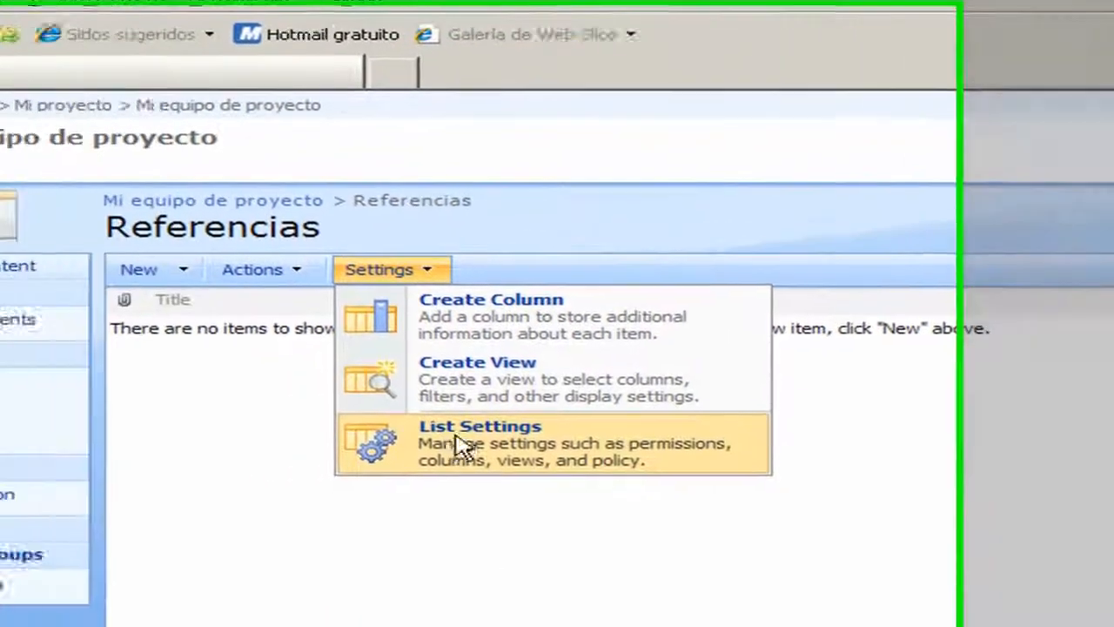
{"action": "left_click", "coordinate": [250, 454]}
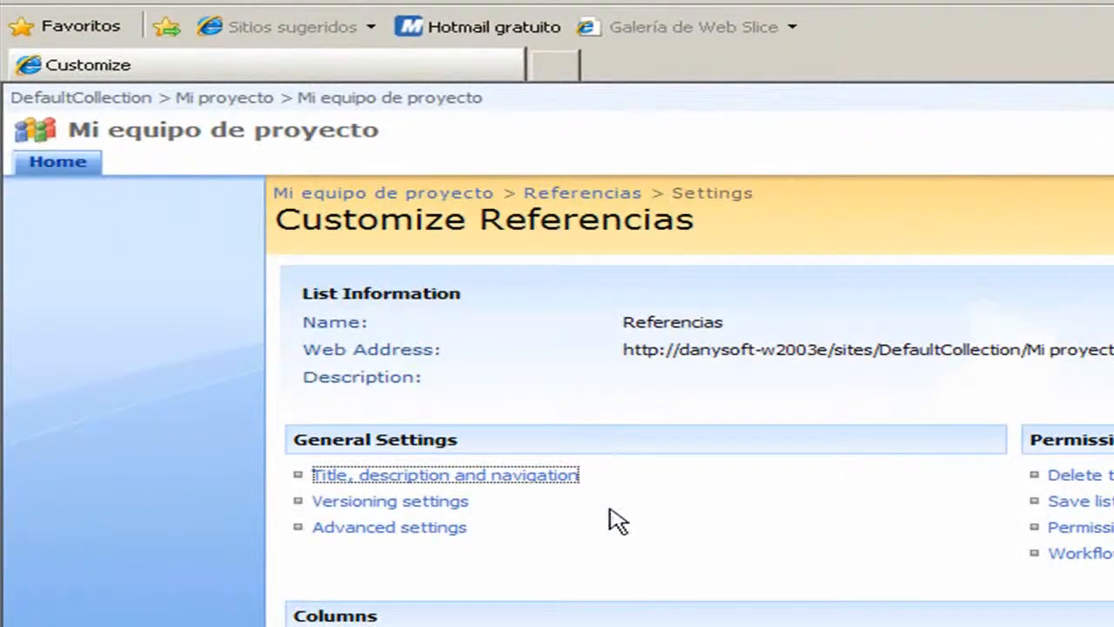
{"action": "scroll", "coordinate": [582, 525], "scroll_direction": "down", "scroll_amount": 2}
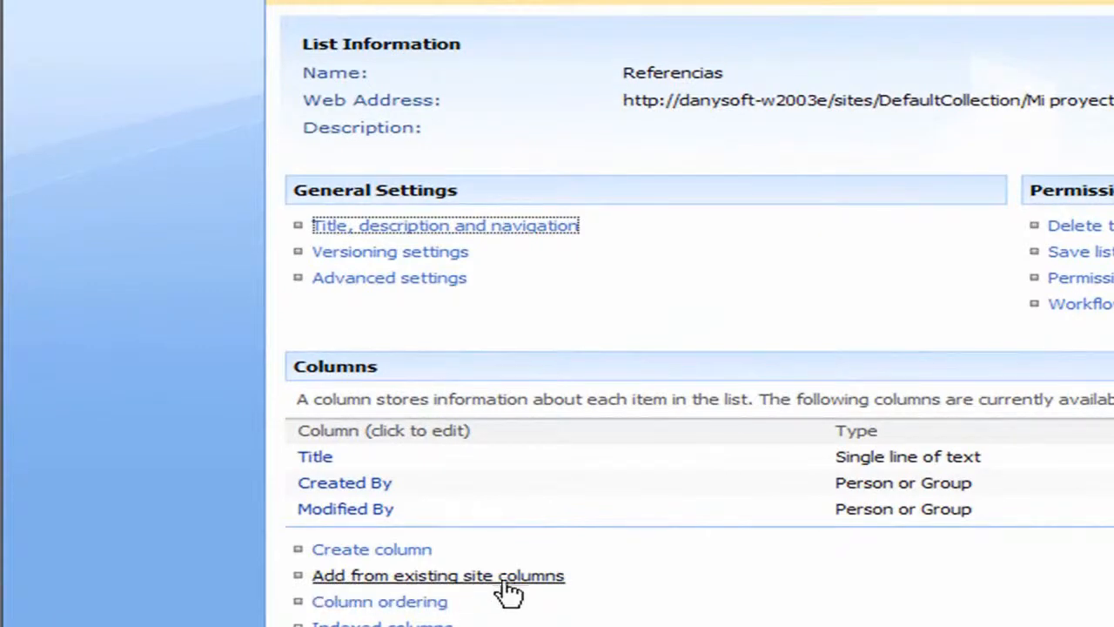
{"action": "left_click", "coordinate": [407, 550]}
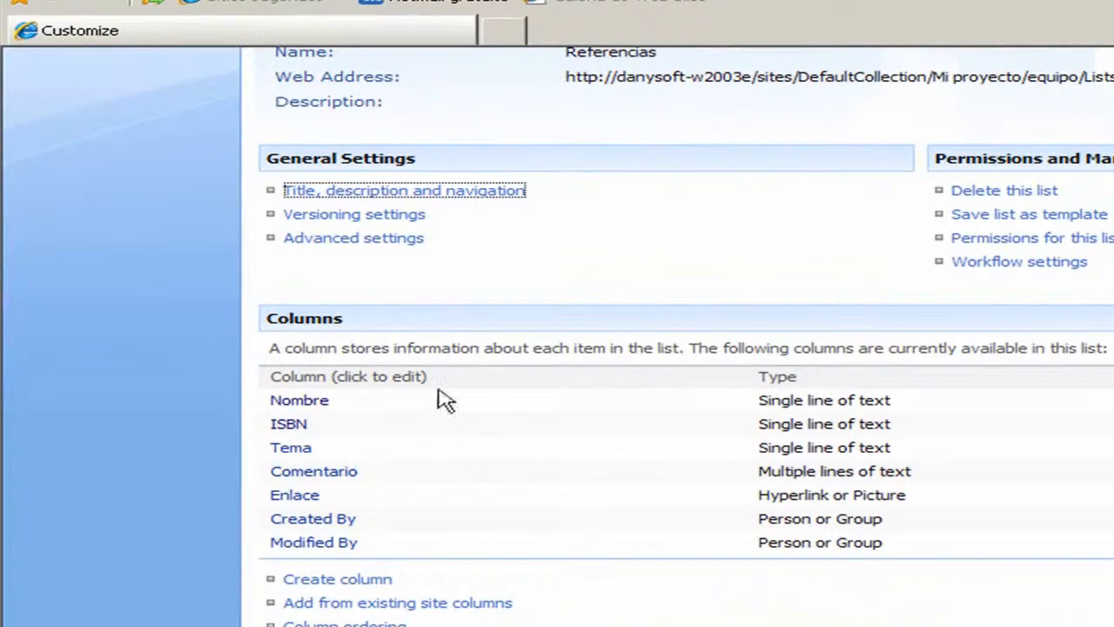
- Start a new item in the Referencias list with Nombre "Artículo", ISBN "88-4522", Tema "Desarrollo Javascript" and Comentario "Excelente artículo"
{"action": "scroll", "coordinate": [470, 375], "scroll_direction": "up", "scroll_amount": 4}
{"action": "left_click", "coordinate": [56, 122]}
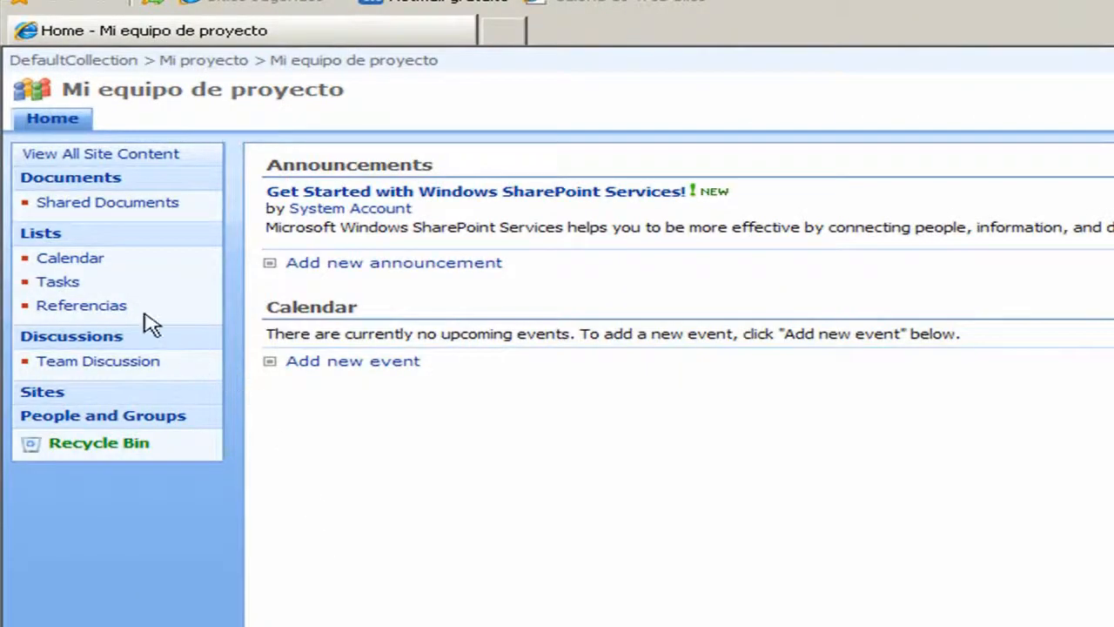
{"action": "left_click", "coordinate": [92, 306]}
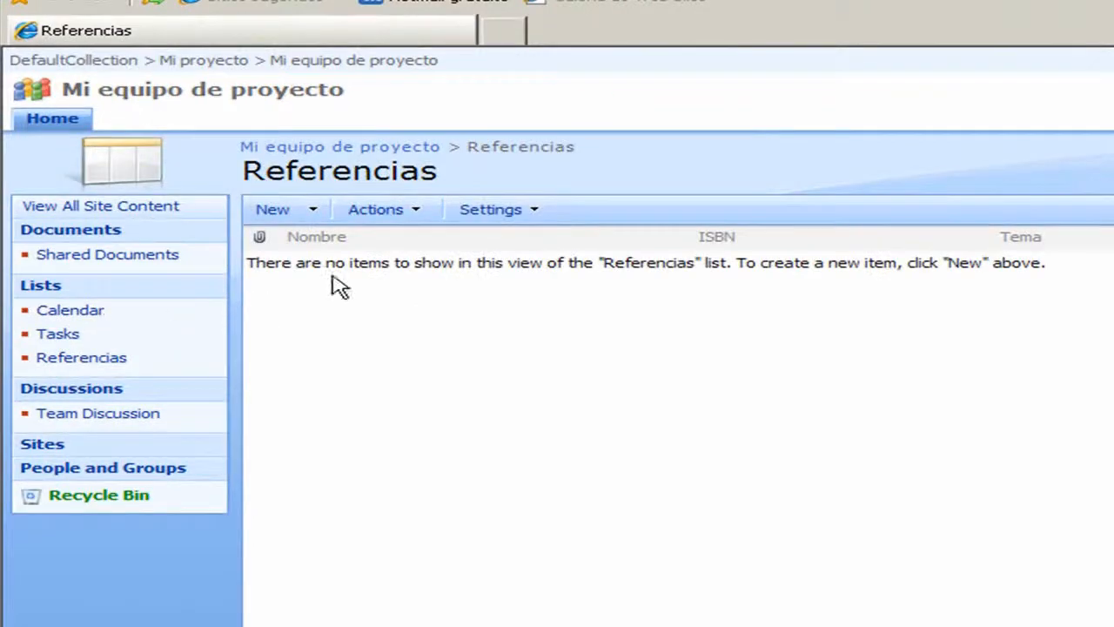
{"action": "left_click", "coordinate": [313, 211]}
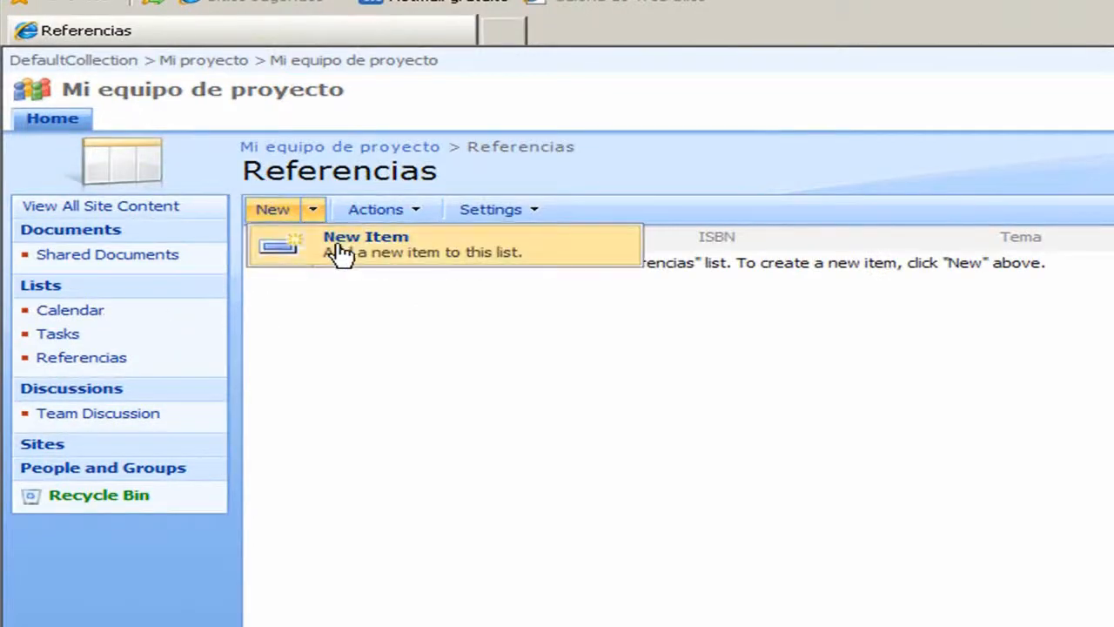
{"action": "left_click", "coordinate": [336, 246]}
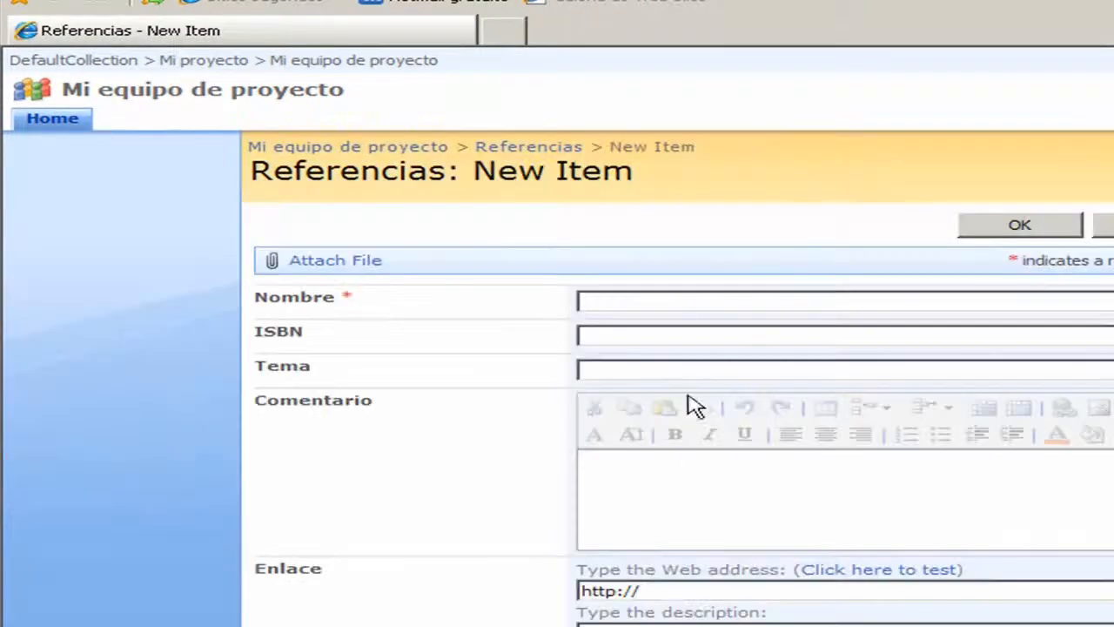
{"action": "type", "text": "Artícu"}
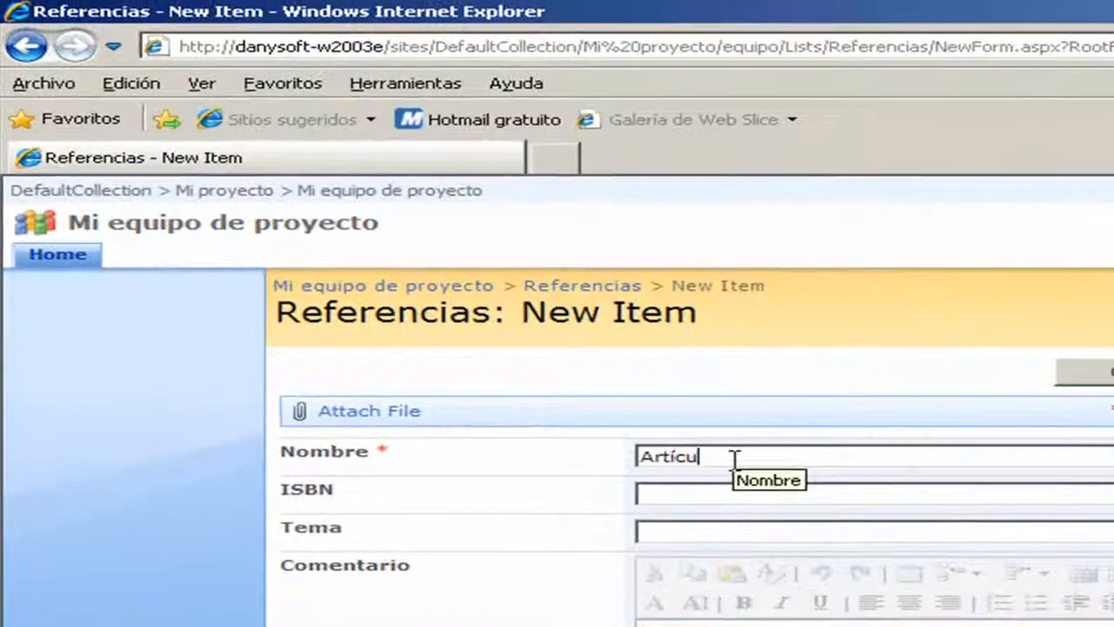
{"action": "type", "text": "lo88-4522"}
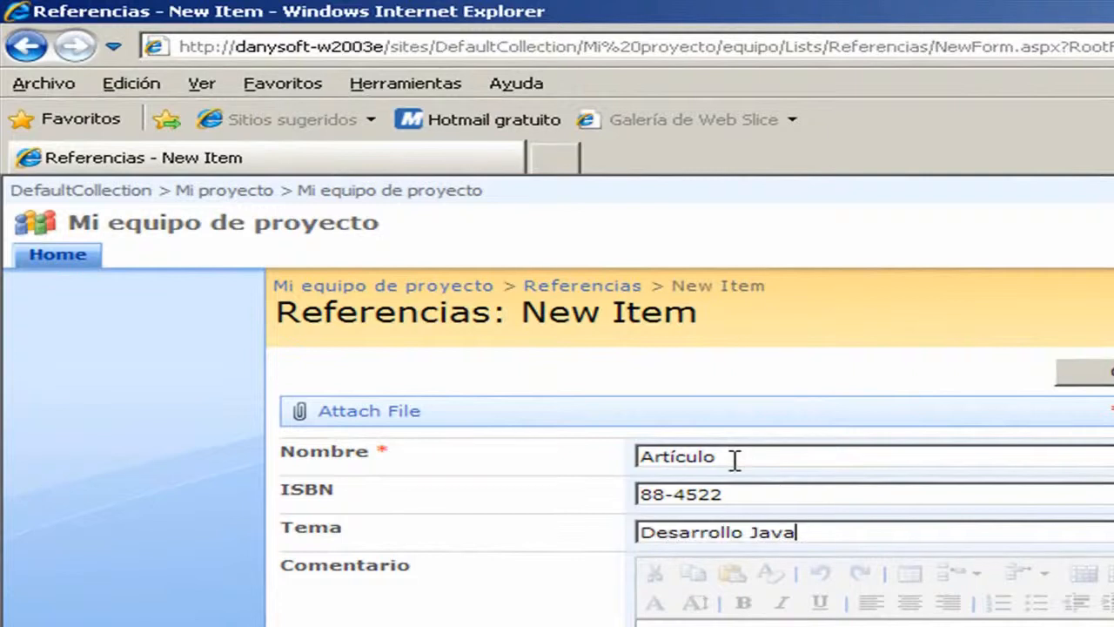
{"action": "key", "text": "Tab"}
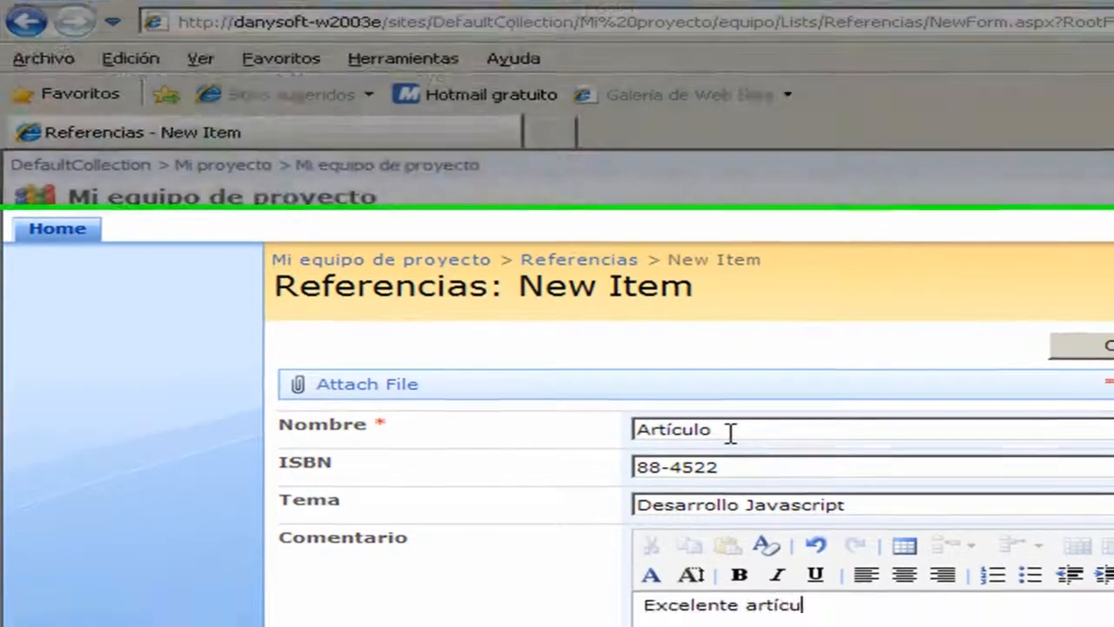
{"action": "type", "text": "lo"}
{"action": "key", "text": "Tab"}
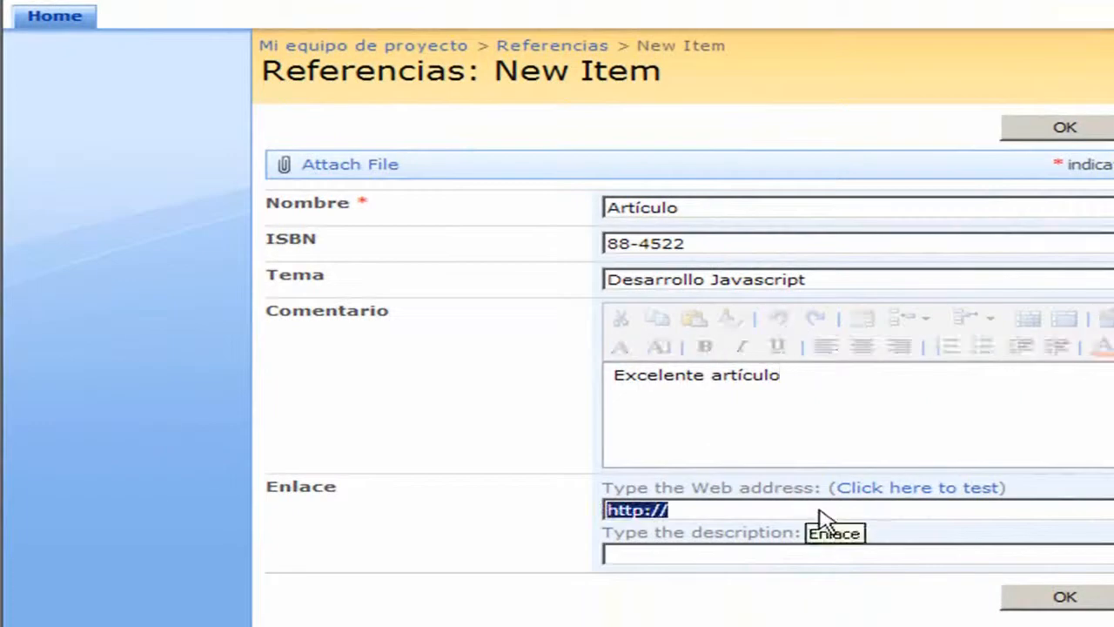
{"action": "left_click", "coordinate": [818, 510]}
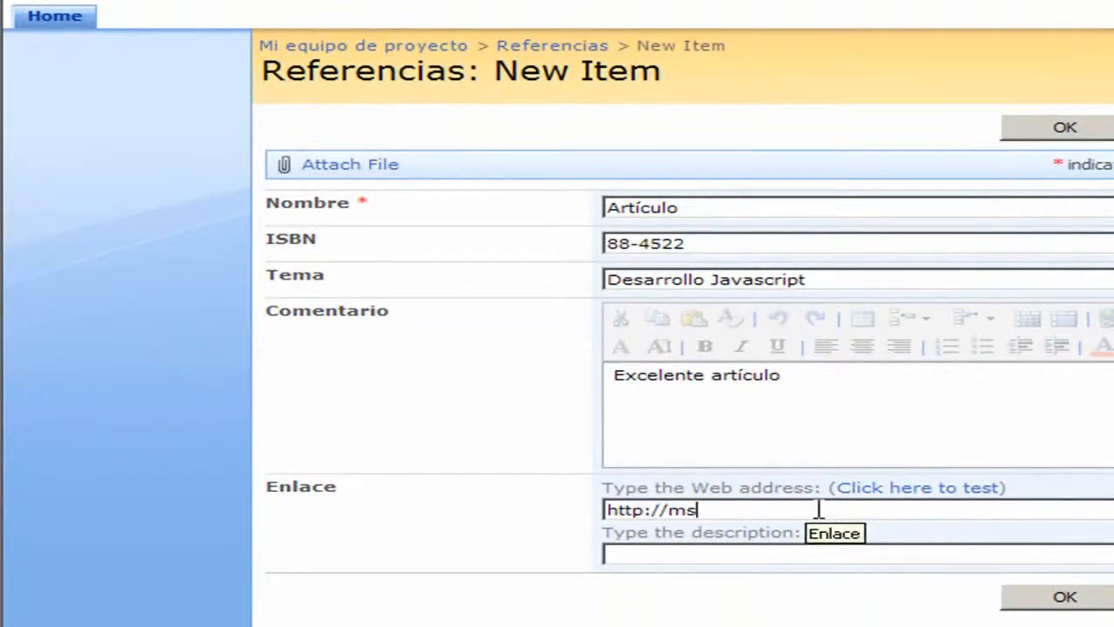
{"action": "type", "text": "msdn.microsoft.com/"}
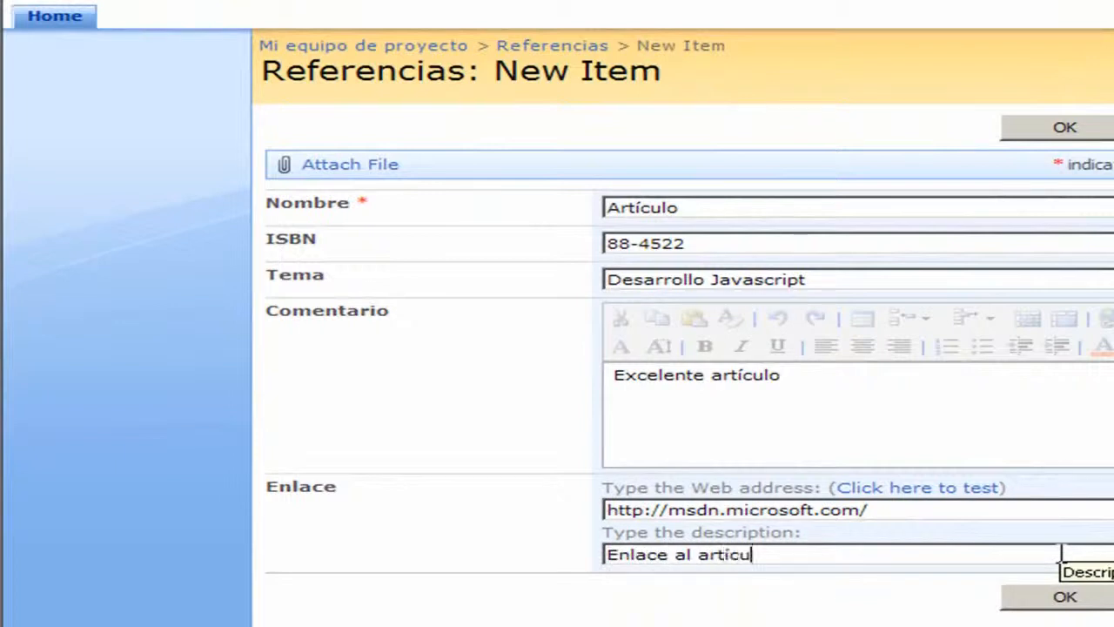
{"action": "type", "text": "lo en MSDN"}
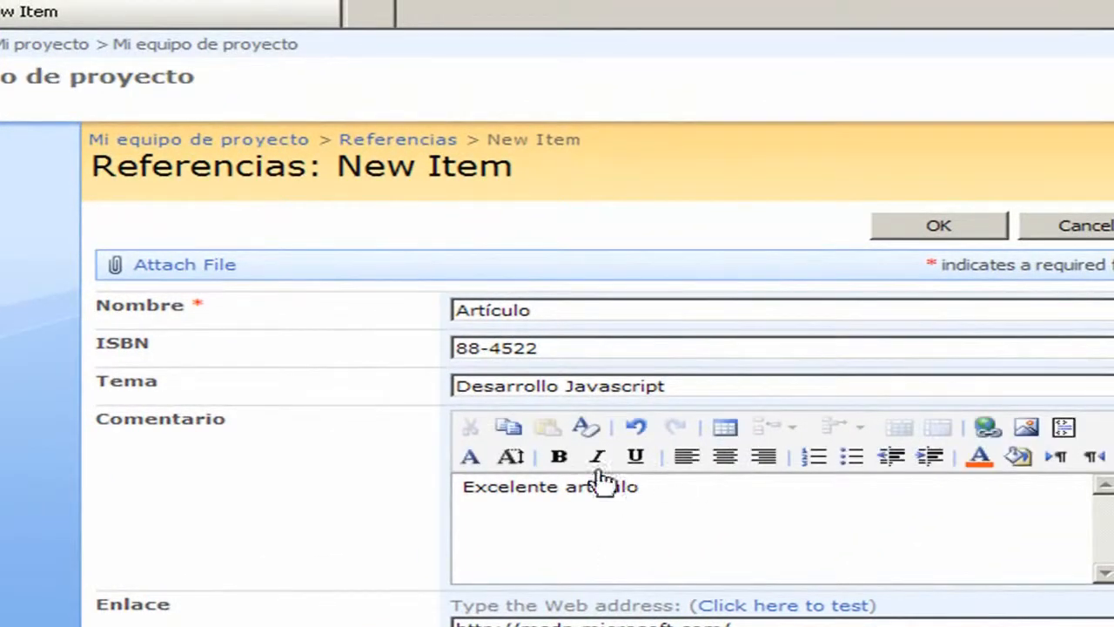
- Make the word "artículo" in the Comentario bold and orange, and save the new Referencias item
{"action": "left_click_drag", "start_coordinate": [665, 488], "coordinate": [566, 488]}
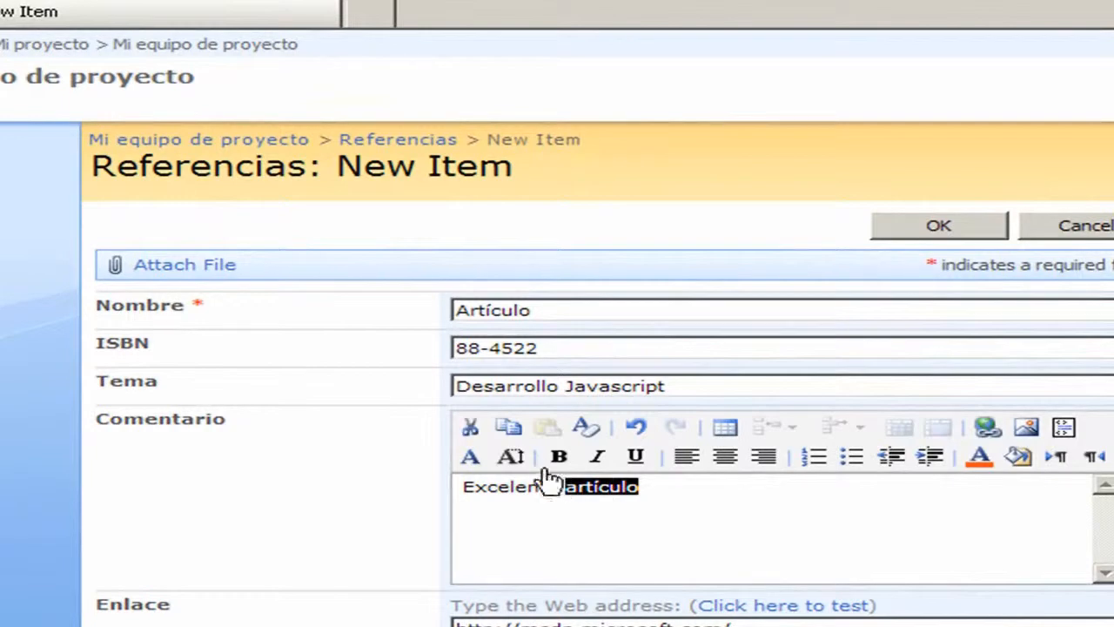
{"action": "left_click", "coordinate": [559, 459]}
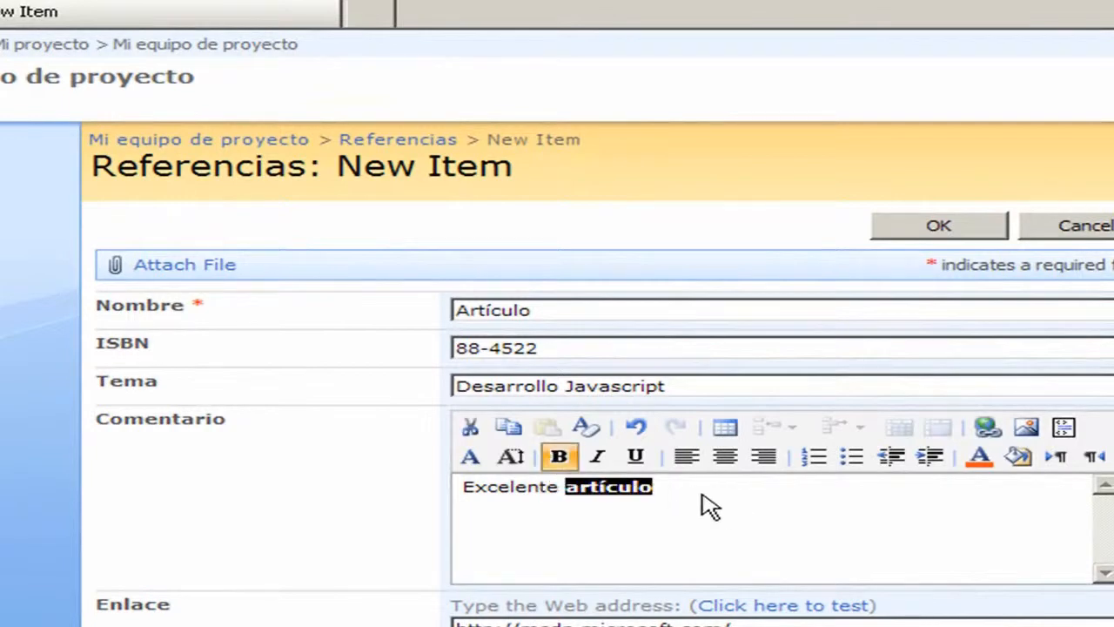
{"action": "left_click", "coordinate": [982, 461]}
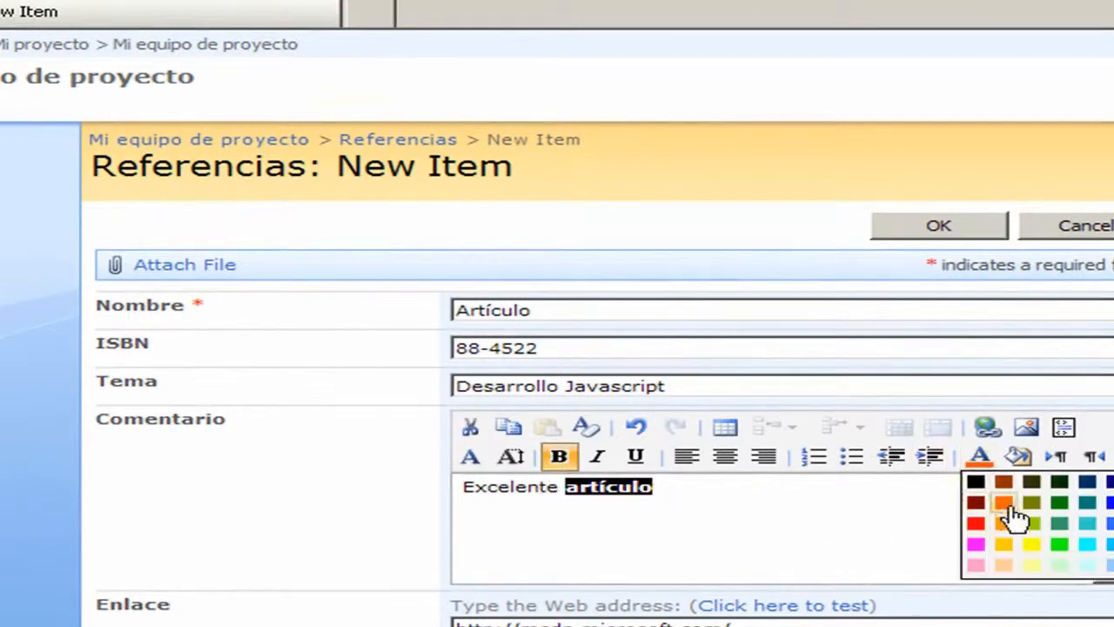
{"action": "left_click", "coordinate": [1003, 505]}
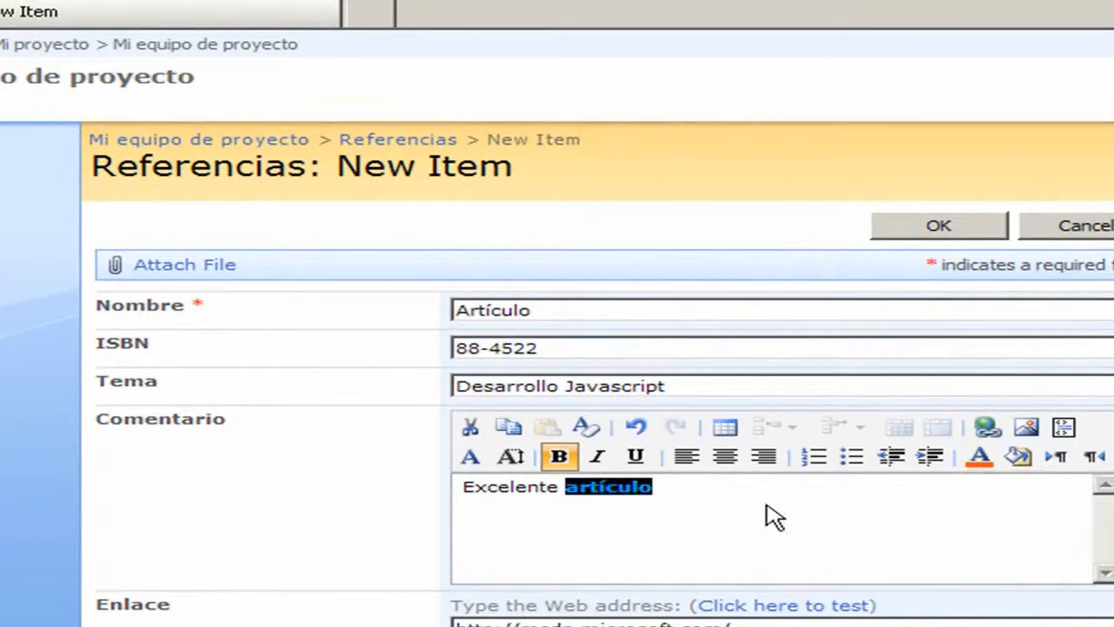
{"action": "left_click", "coordinate": [775, 528]}
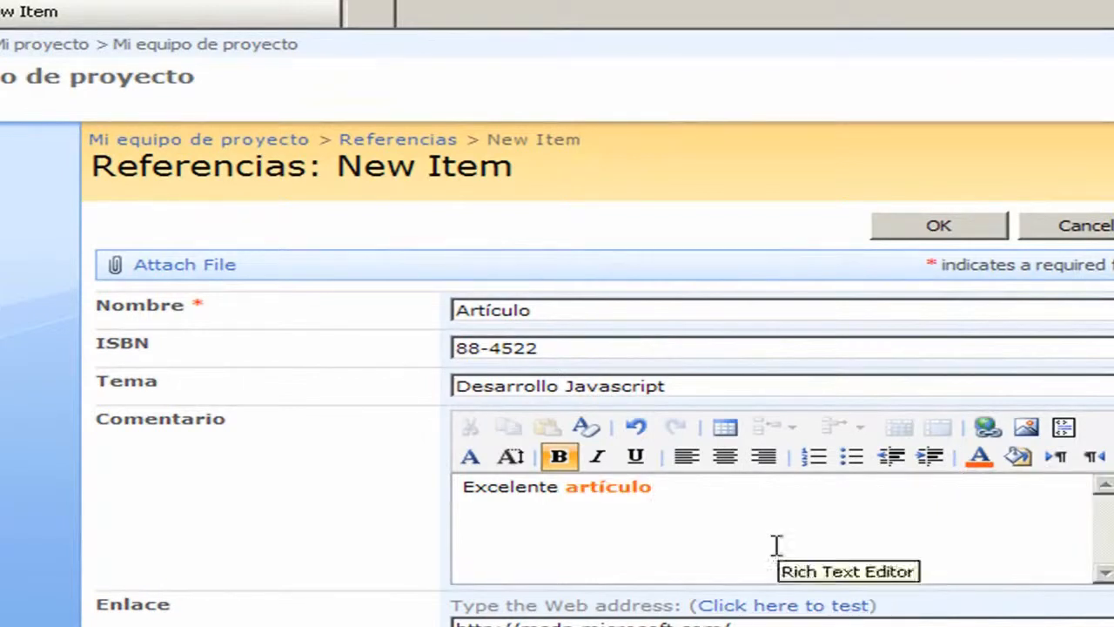
{"action": "left_click", "coordinate": [942, 618]}
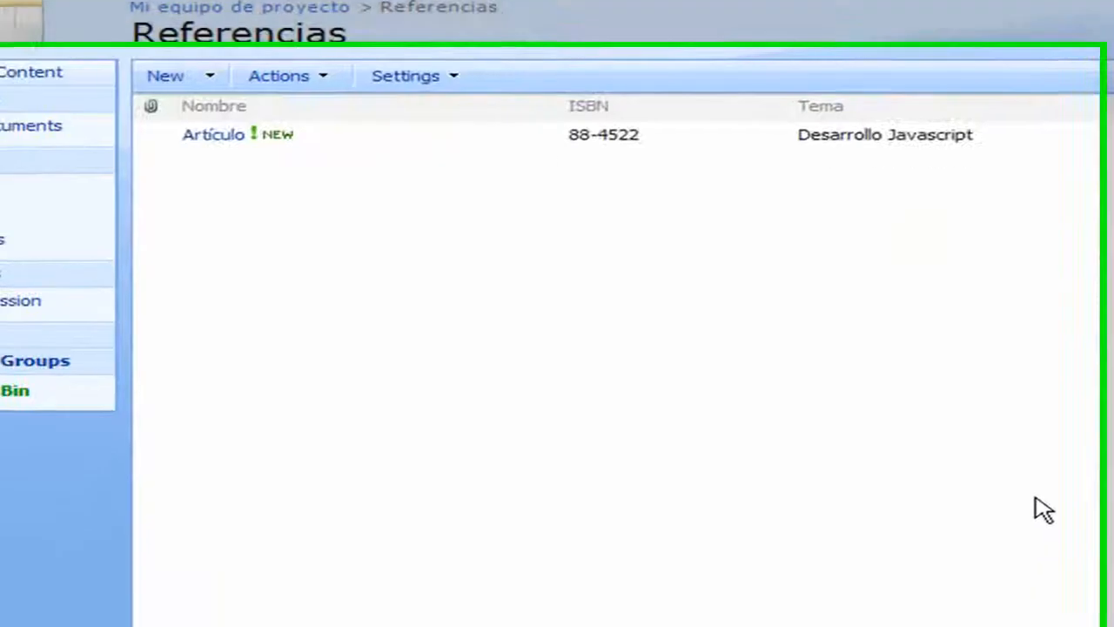
- Examine the sorting and filtering options of the Tema column in the Referencias list
{"action": "mouse_move", "coordinate": [218, 93]}
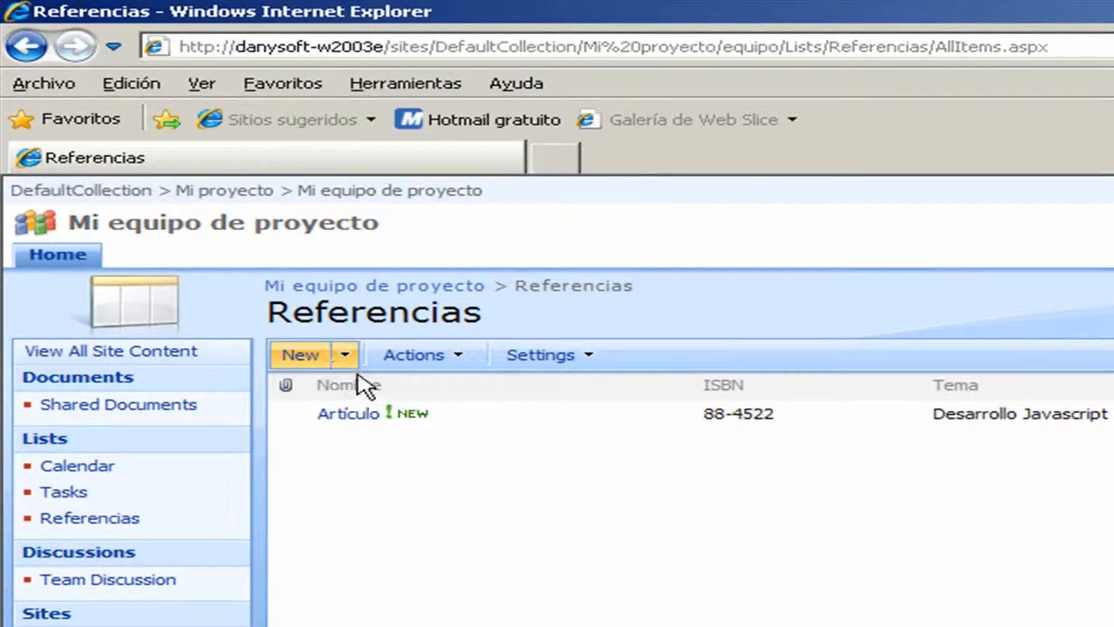
{"action": "mouse_move", "coordinate": [386, 418]}
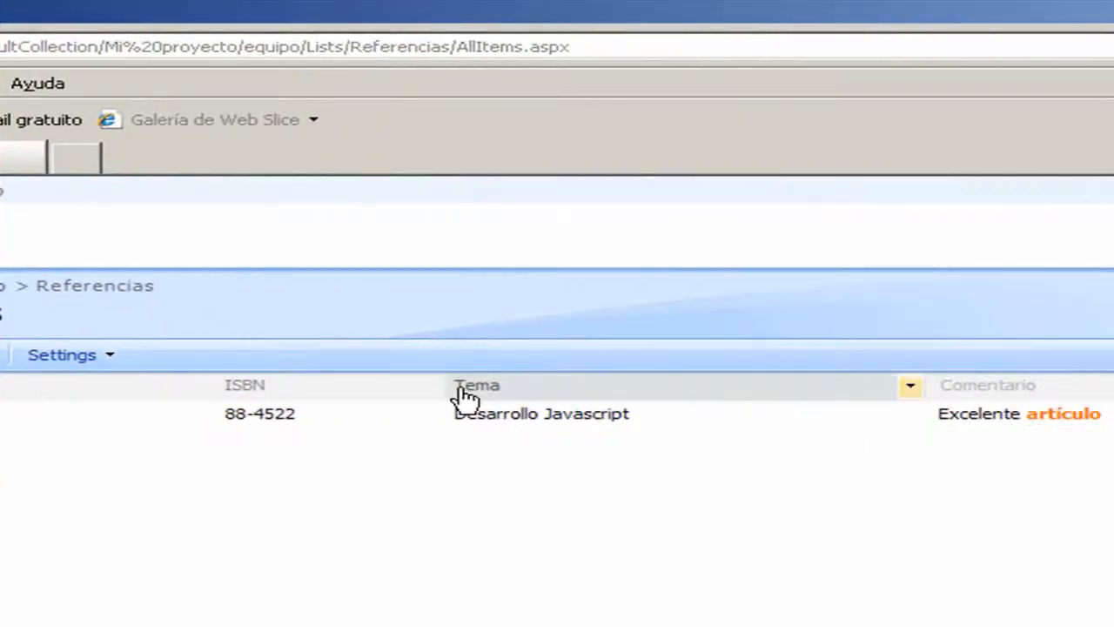
{"action": "left_click", "coordinate": [910, 392]}
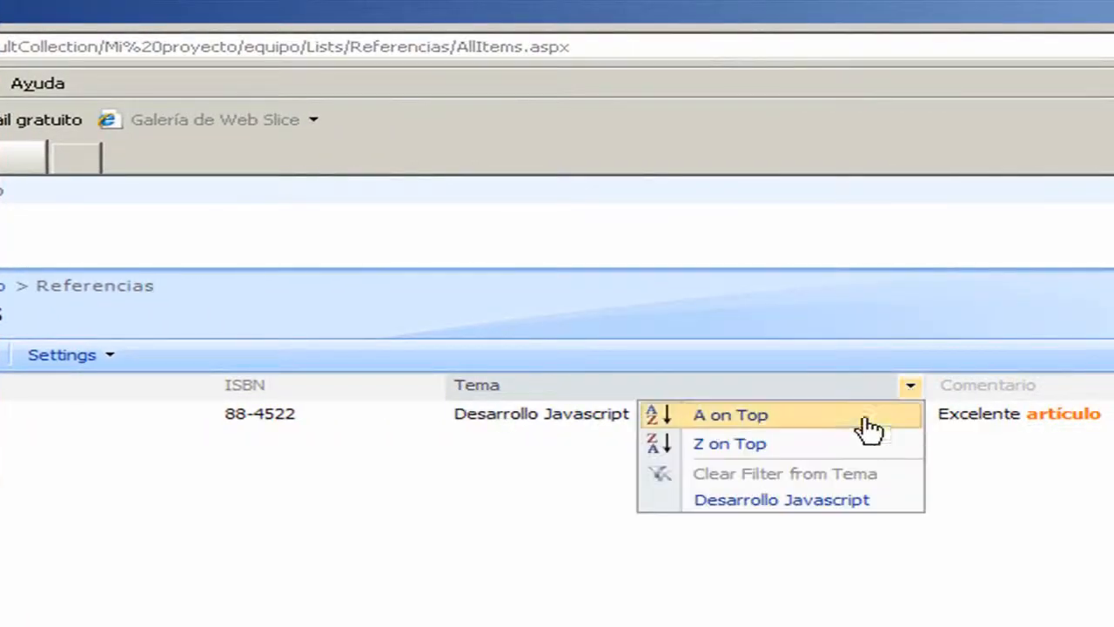
{"action": "left_click", "coordinate": [838, 555]}
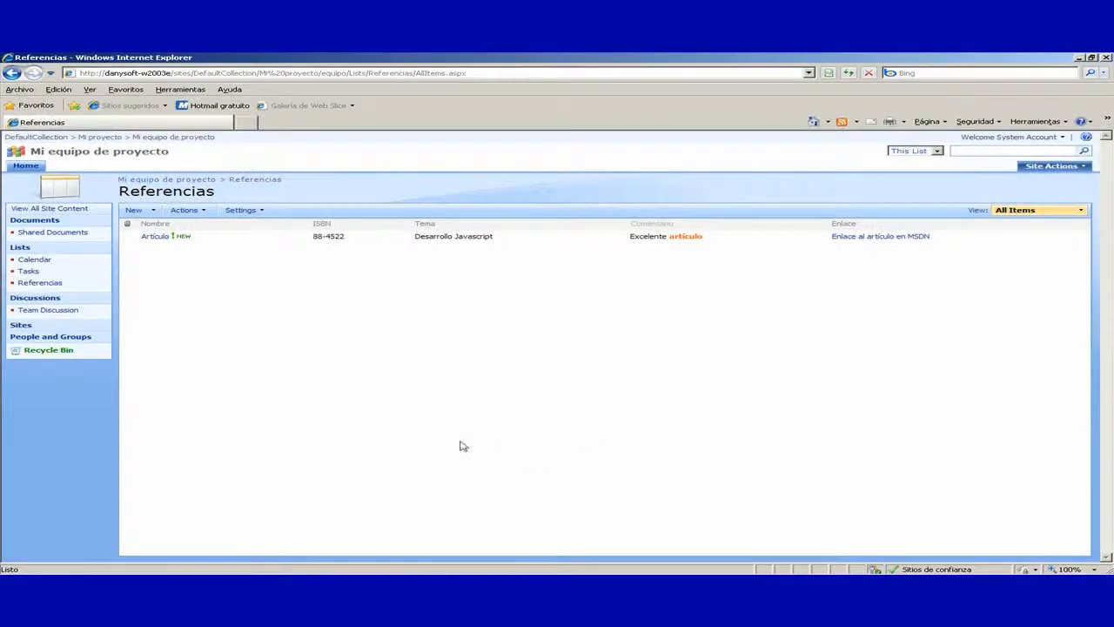
- Start a new discussion in Team Discussion with the subject "Creación de ..."
{"action": "left_click", "coordinate": [34, 312]}
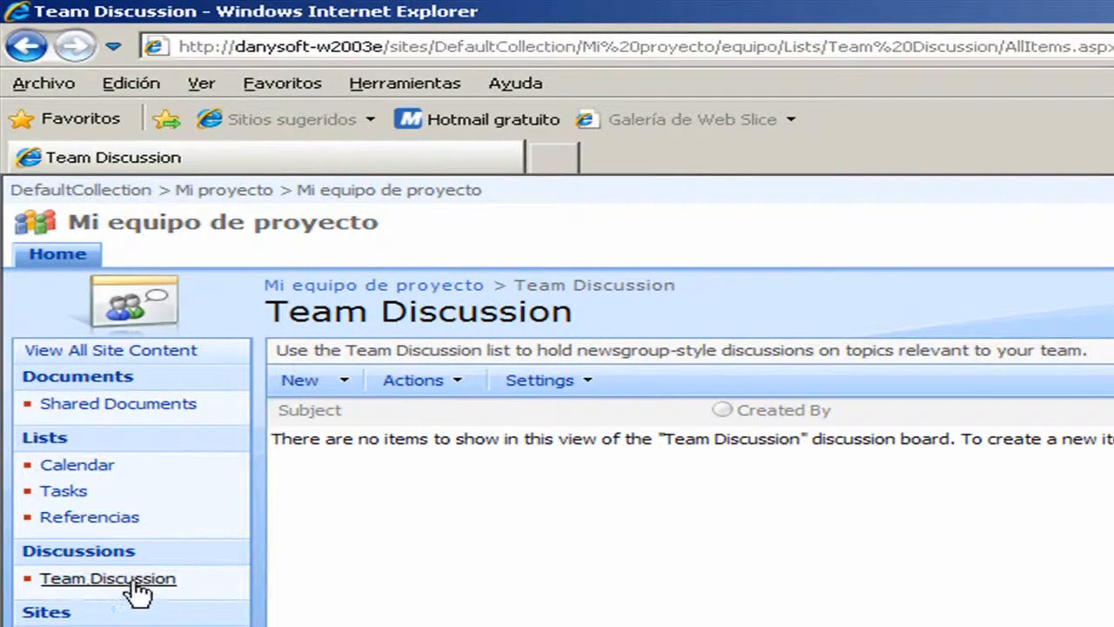
{"action": "left_click", "coordinate": [347, 389]}
{"action": "left_click", "coordinate": [383, 157]}
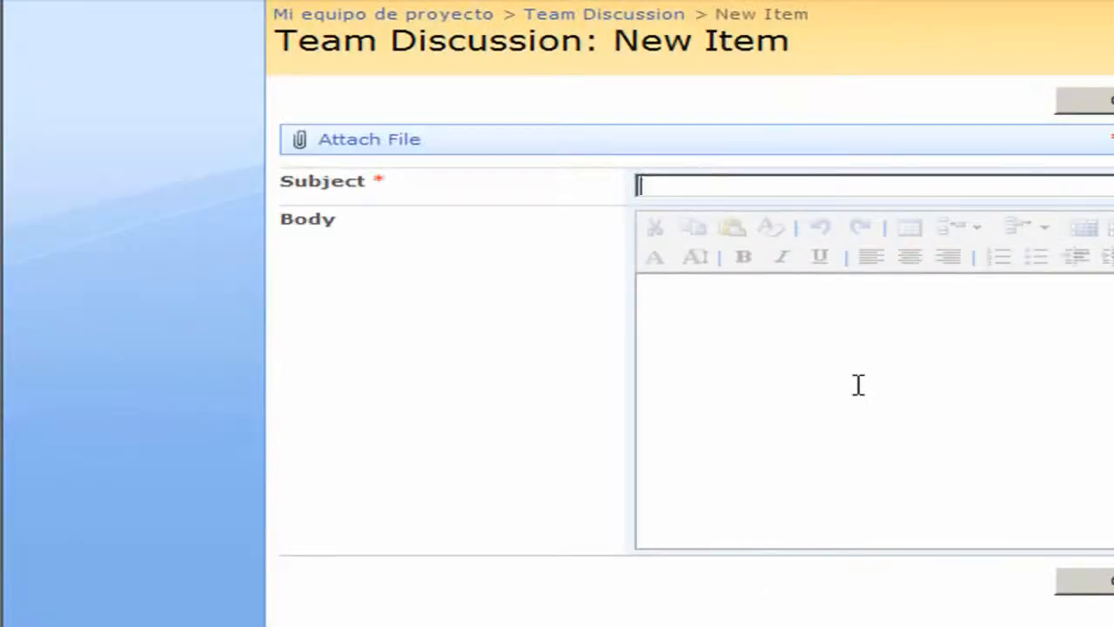
{"action": "type", "text": "Creación de reali"}
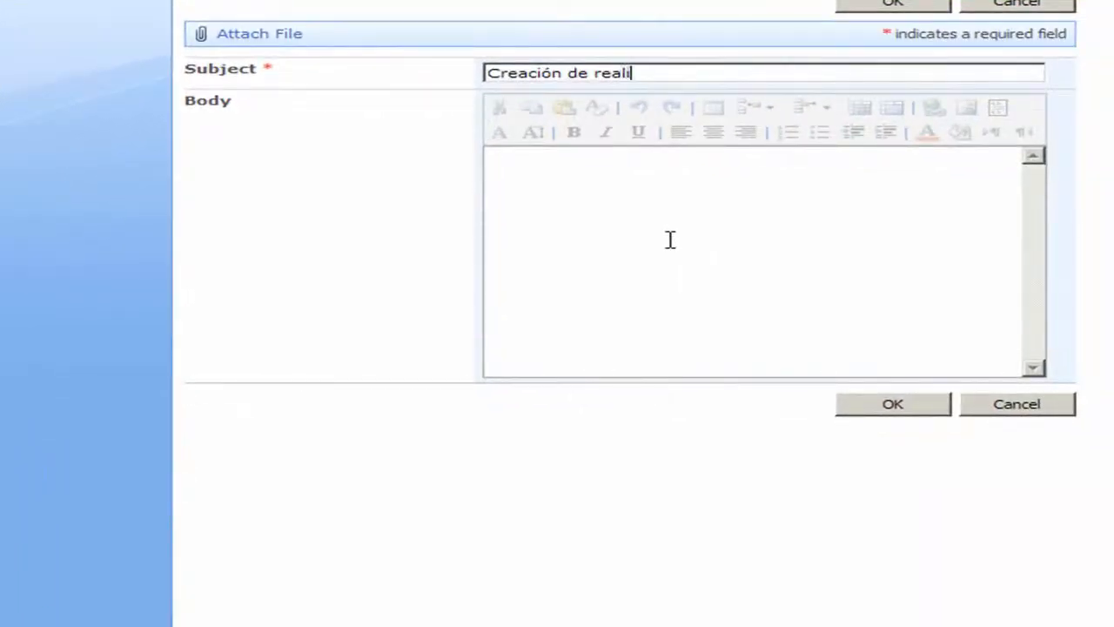
{"action": "key", "text": "BackSpace"}
{"action": "key", "text": "BackSpace"}
{"action": "key", "text": "BackSpace"}
{"action": "key", "text": "BackSpace"}
{"action": "key", "text": "BackSpace"}
{"action": "type", "text": "..."}
{"action": "key", "text": "Tab"}
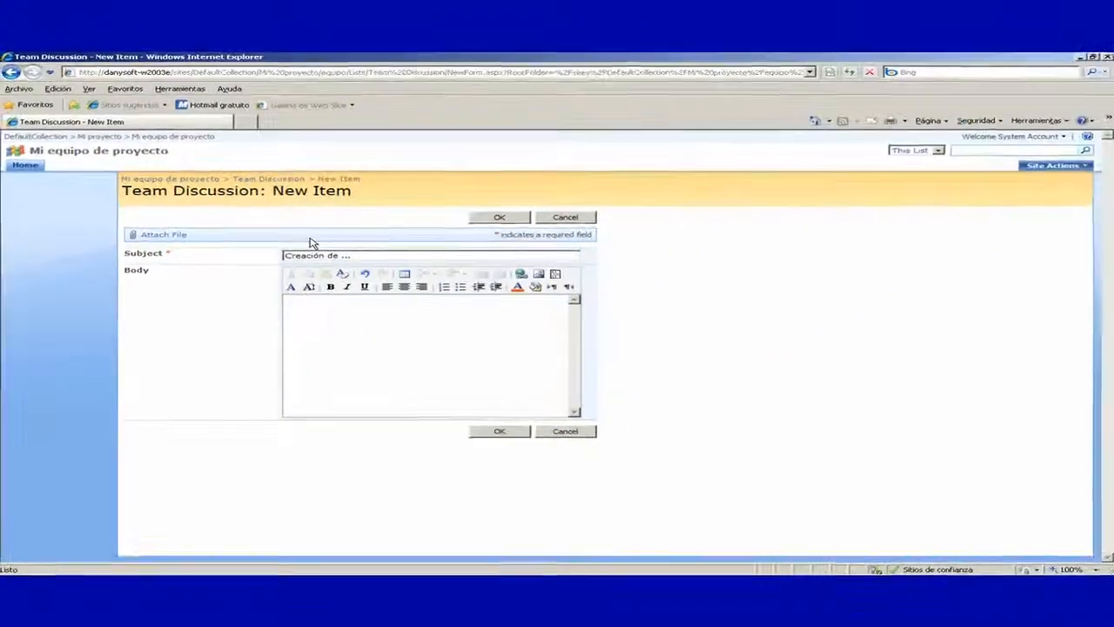
- Enter "Tengo dudas sobre la creación..." as the discussion's body and post it
{"action": "type", "text": "Tebg"}
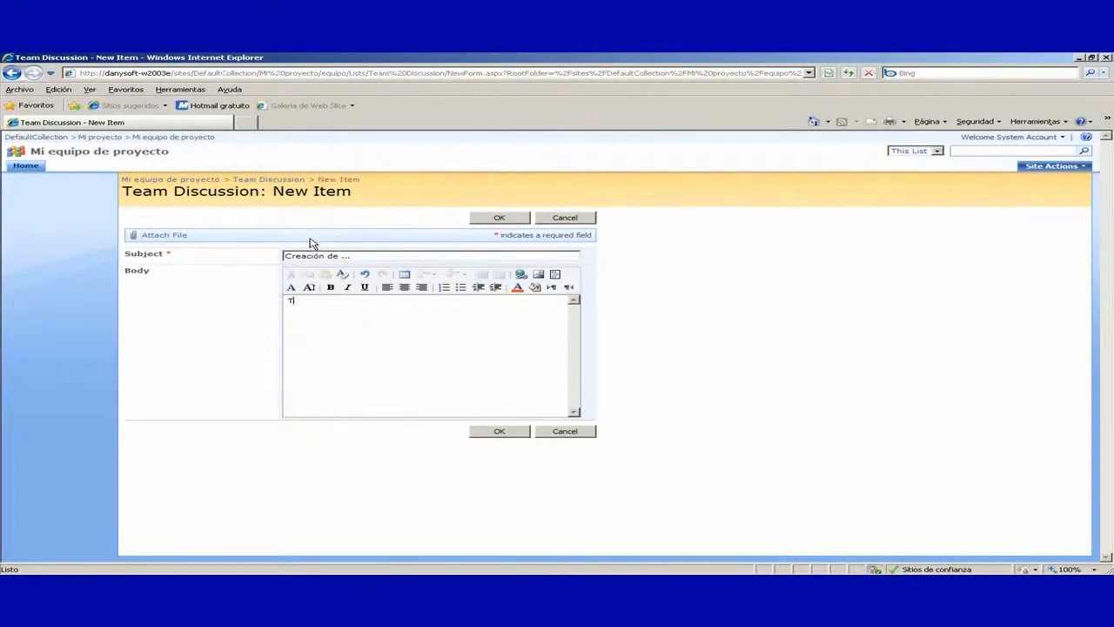
{"action": "type", "text": "eng"}
{"action": "key", "text": "BackSpace"}
{"action": "key", "text": "BackSpace"}
{"action": "key", "text": "BackSpace"}
{"action": "type", "text": "o dudas sobre la creación."}
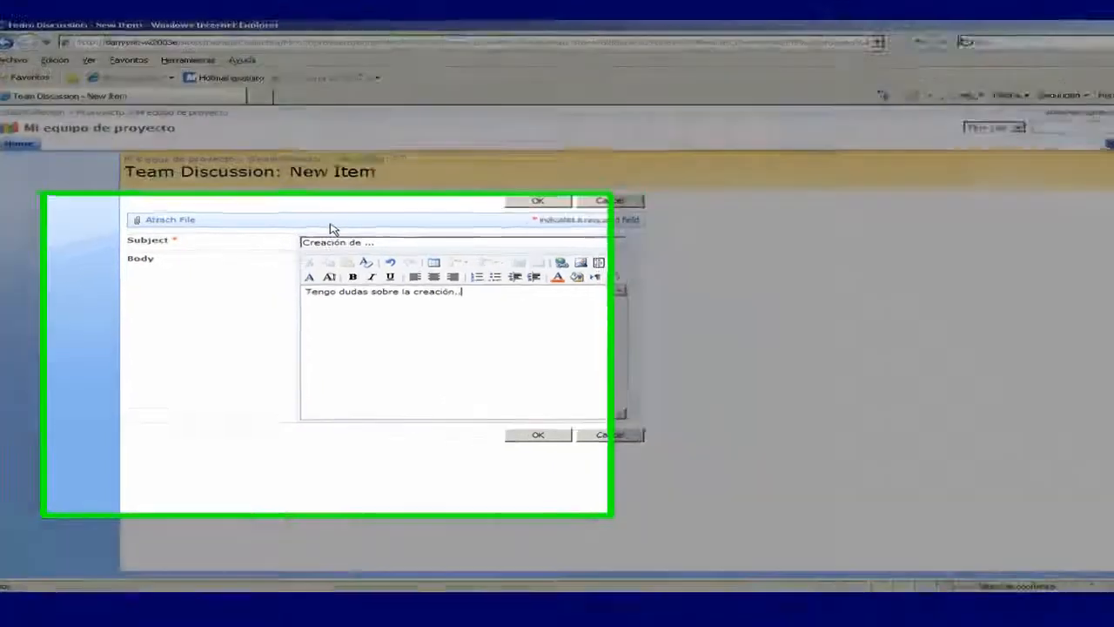
{"action": "type", "text": ".."}
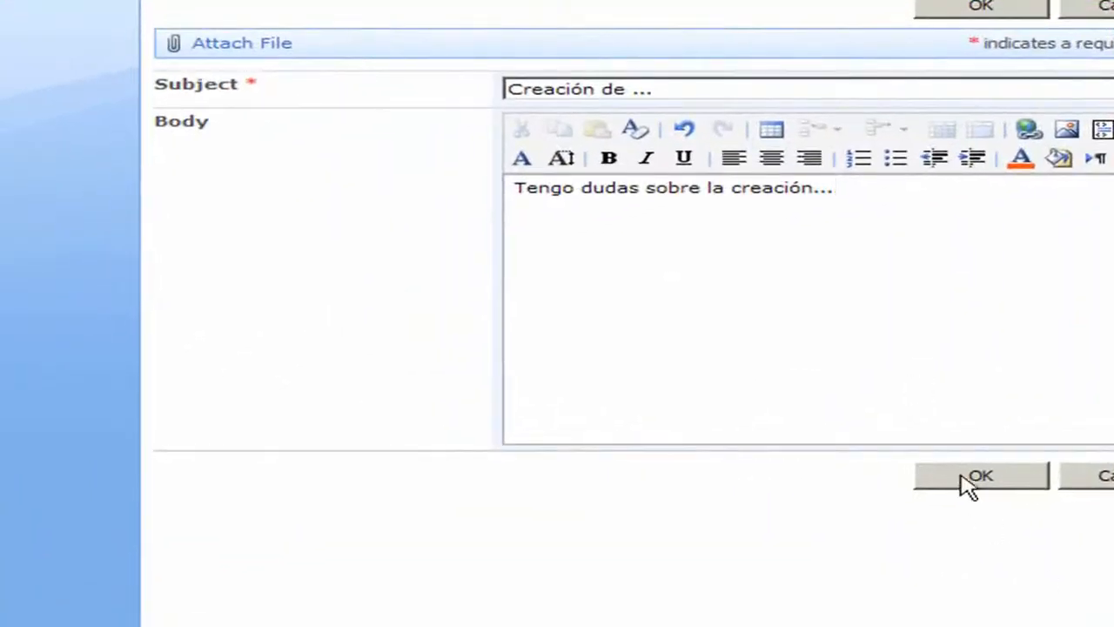
{"action": "left_click", "coordinate": [524, 438]}
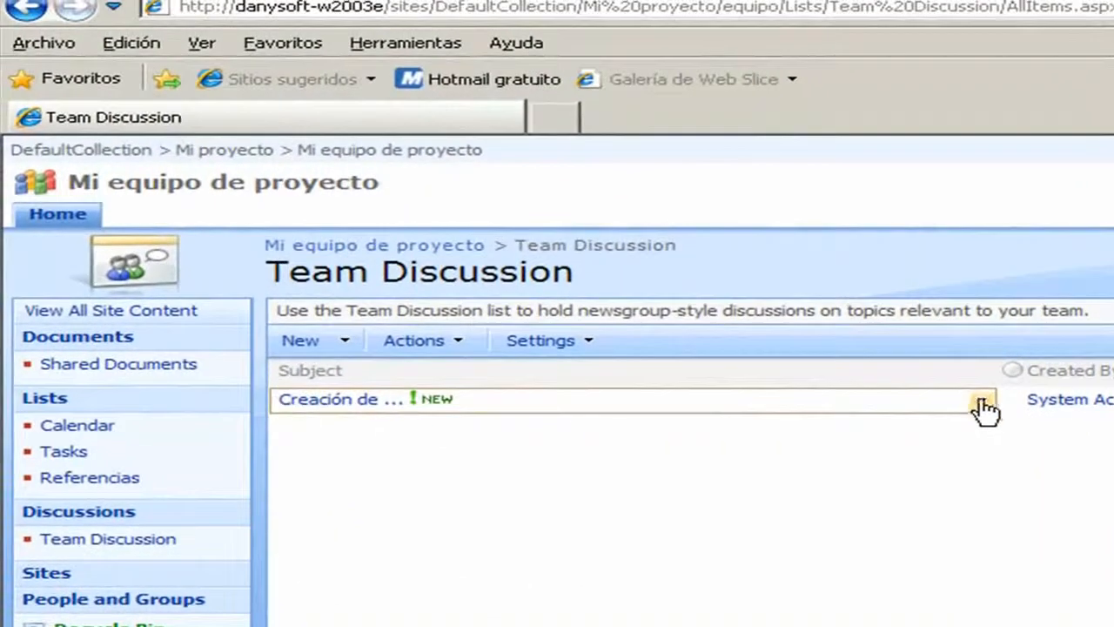
- Examine the options available for the new discussion item and the Team Discussion board's settings and actions
{"action": "left_click", "coordinate": [987, 406]}
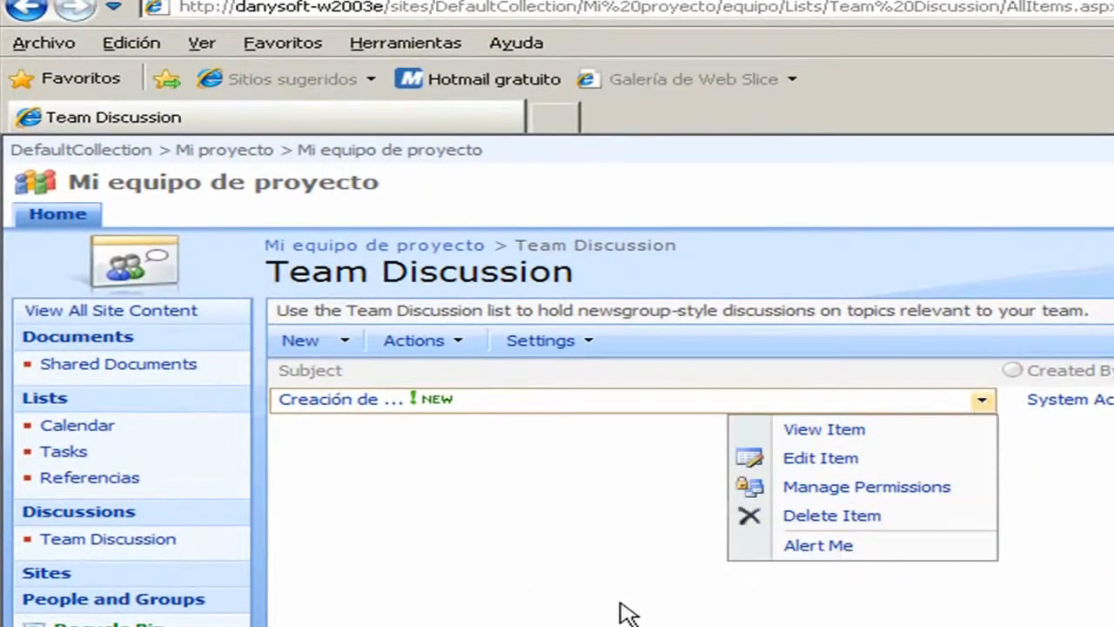
{"action": "left_click", "coordinate": [450, 431]}
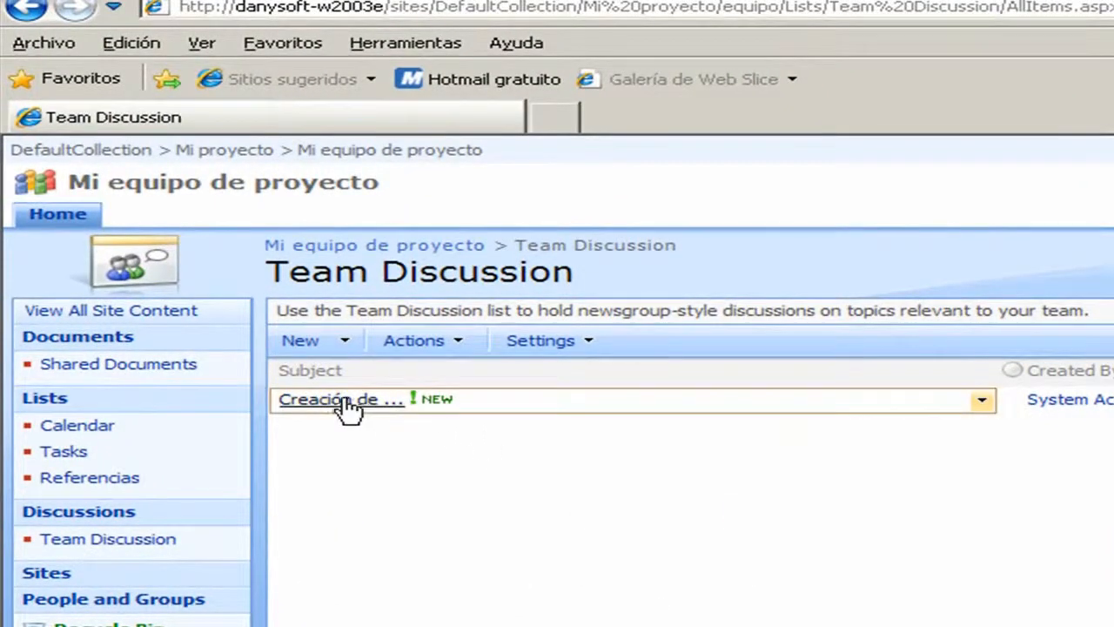
{"action": "left_click", "coordinate": [470, 347]}
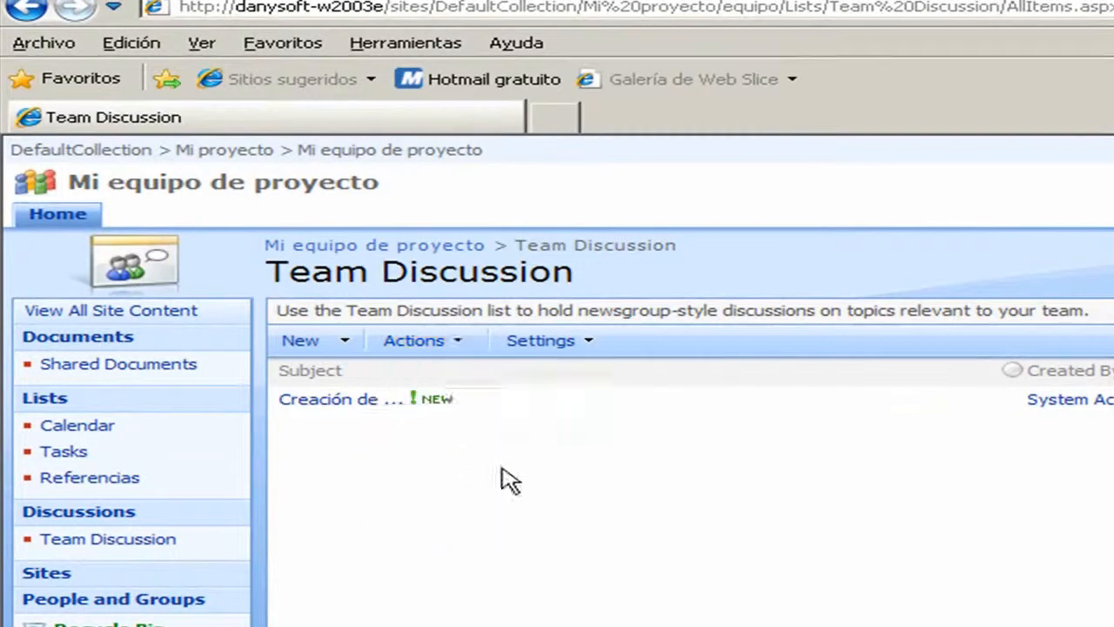
{"action": "left_click", "coordinate": [592, 347]}
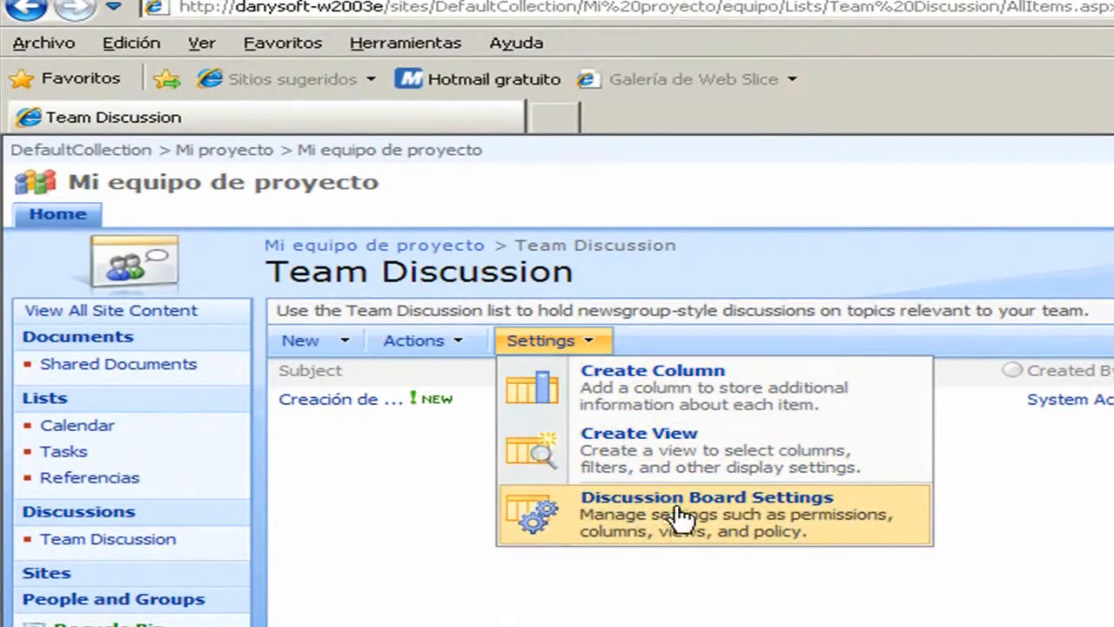
{"action": "left_click", "coordinate": [739, 592]}
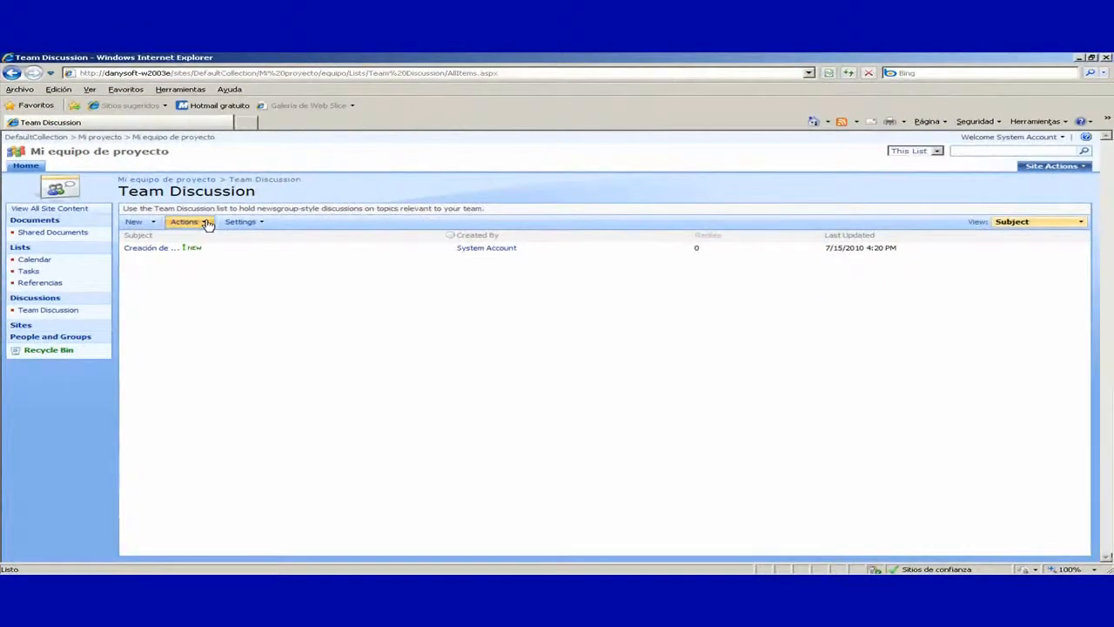
{"action": "left_click", "coordinate": [207, 224]}
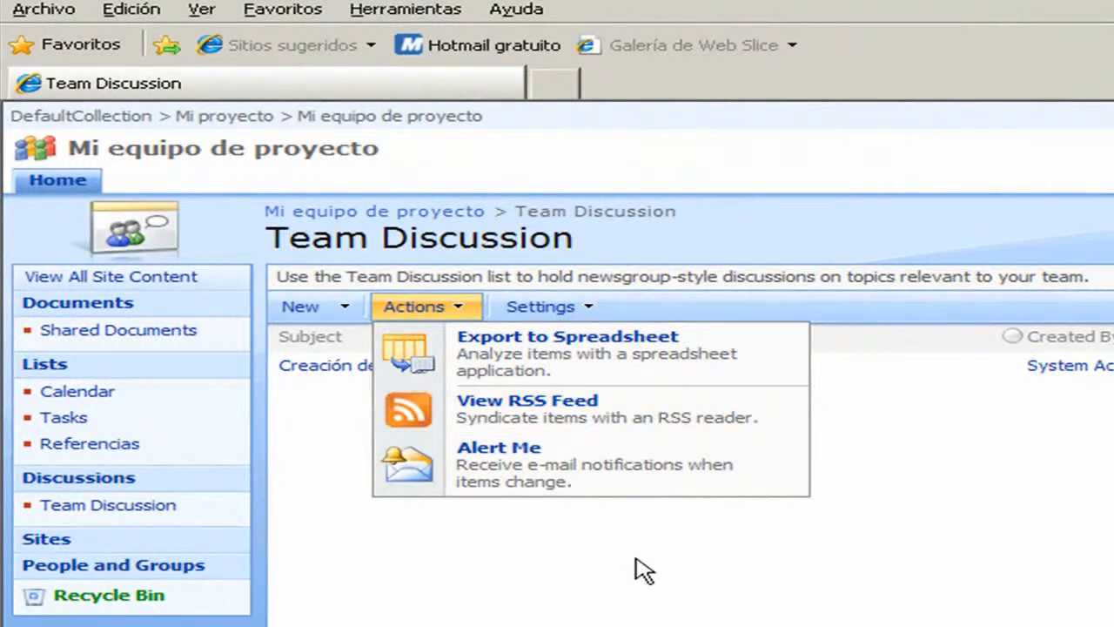
- Examine the creation, upload, action and settings options offered by the Shared Documents library
{"action": "left_click", "coordinate": [629, 586]}
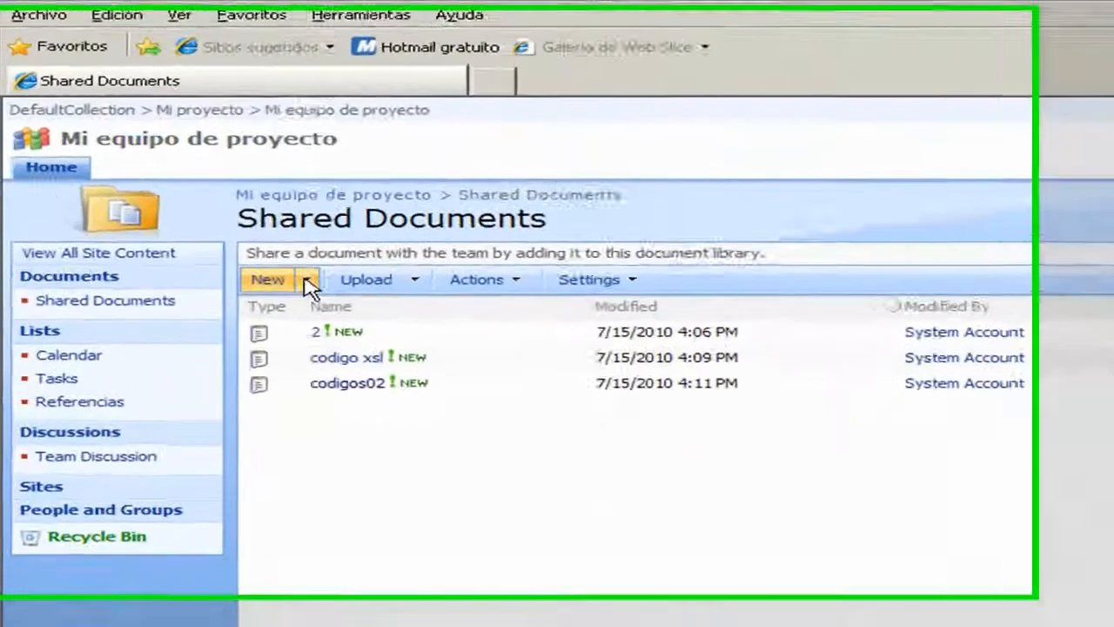
{"action": "left_click", "coordinate": [153, 224]}
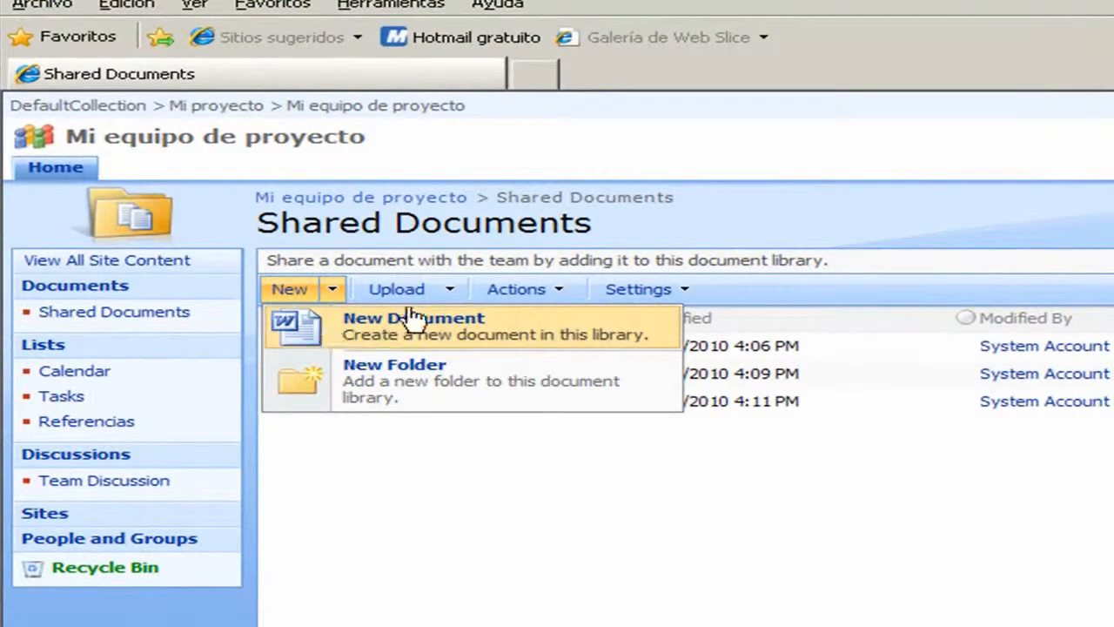
{"action": "left_click", "coordinate": [448, 291]}
{"action": "left_click", "coordinate": [514, 291]}
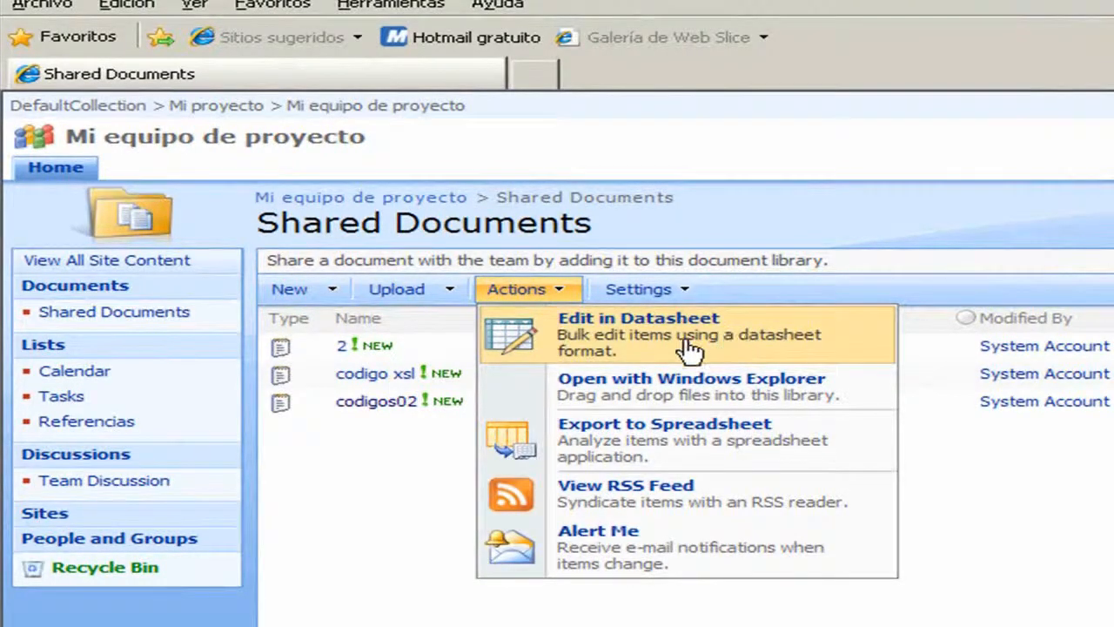
{"action": "left_click", "coordinate": [684, 290]}
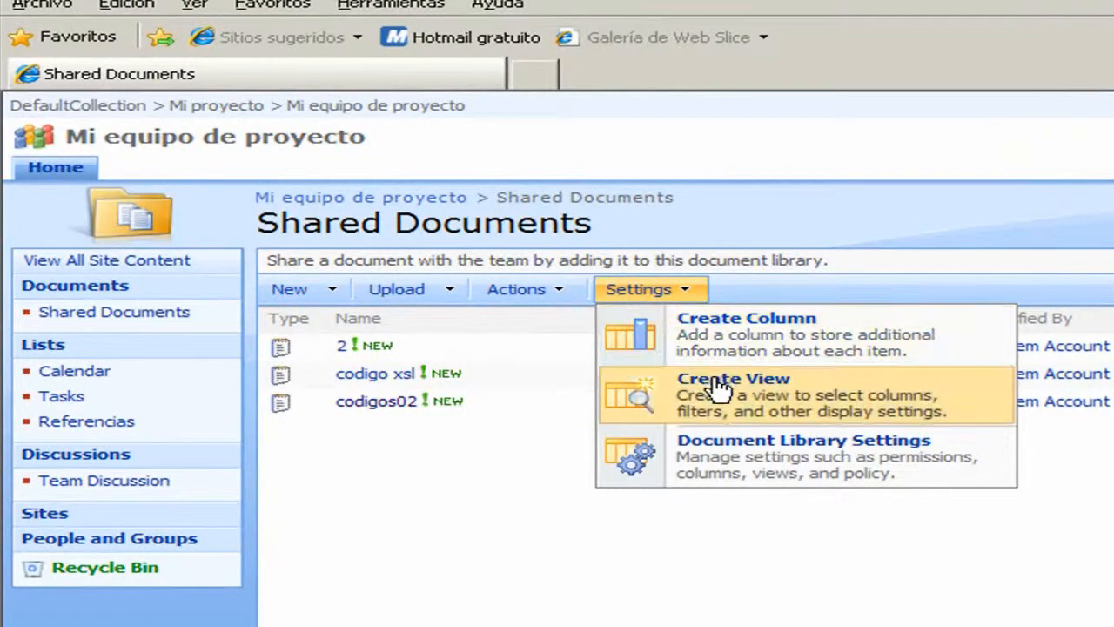
{"action": "left_click", "coordinate": [449, 290]}
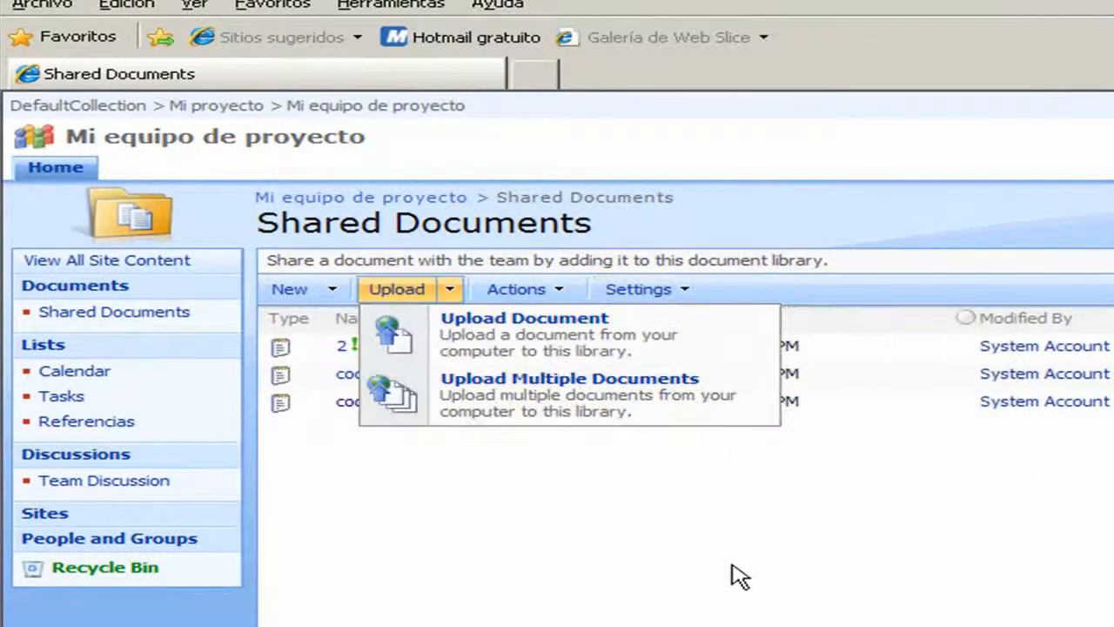
{"action": "left_click", "coordinate": [788, 570]}
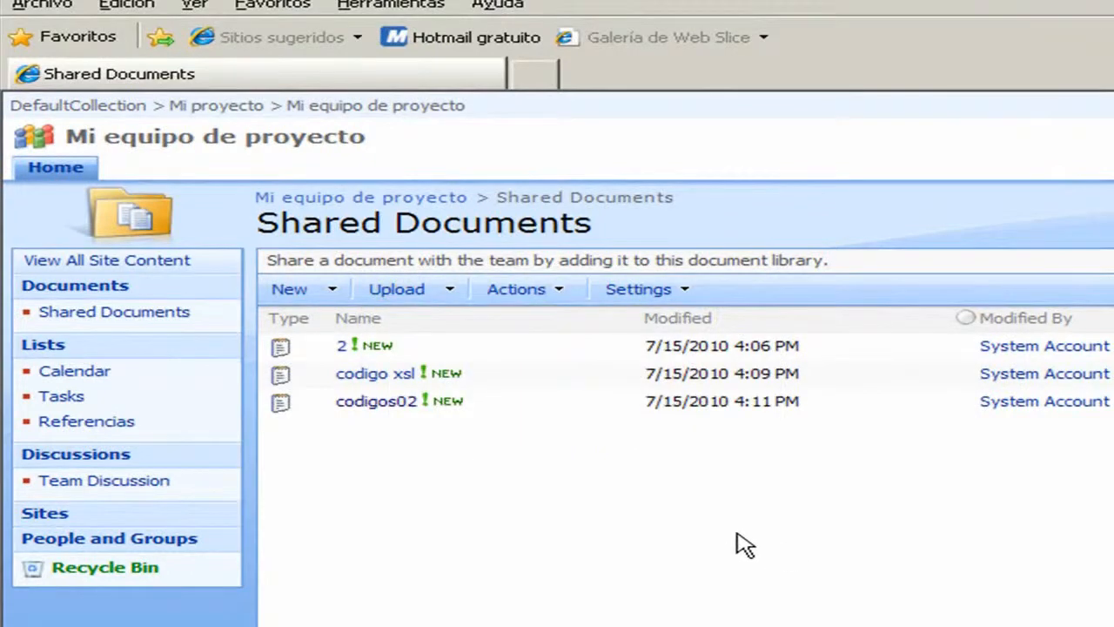
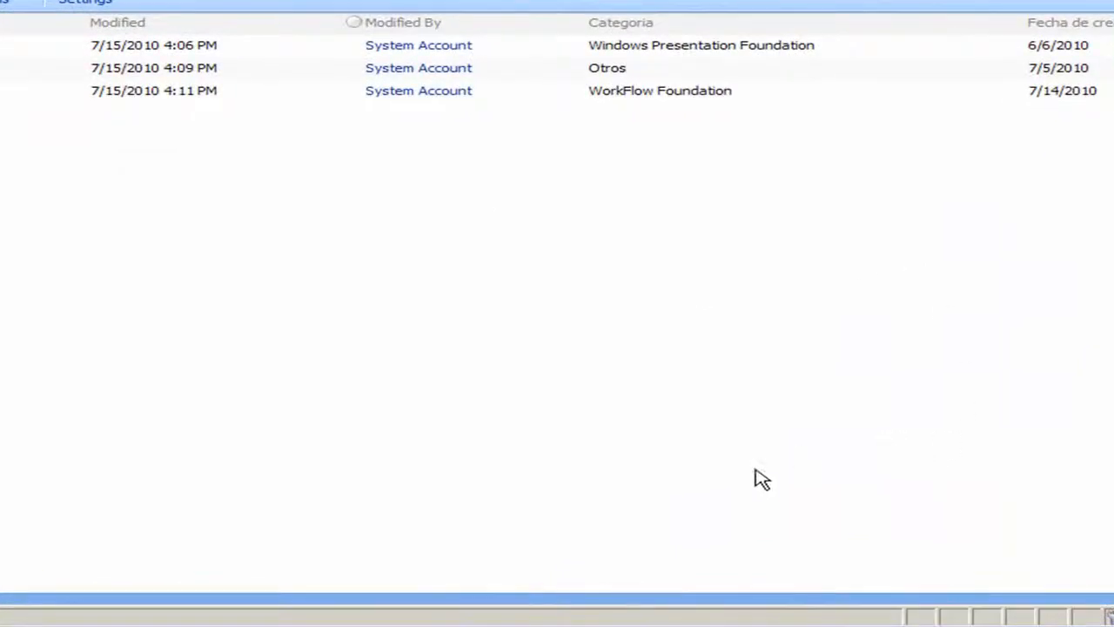
- Switch to SharePoint Designer, open the equipo subsite of Mi proyecto and look through its Shared Documents folder
{"action": "mouse_move", "coordinate": [509, 623]}
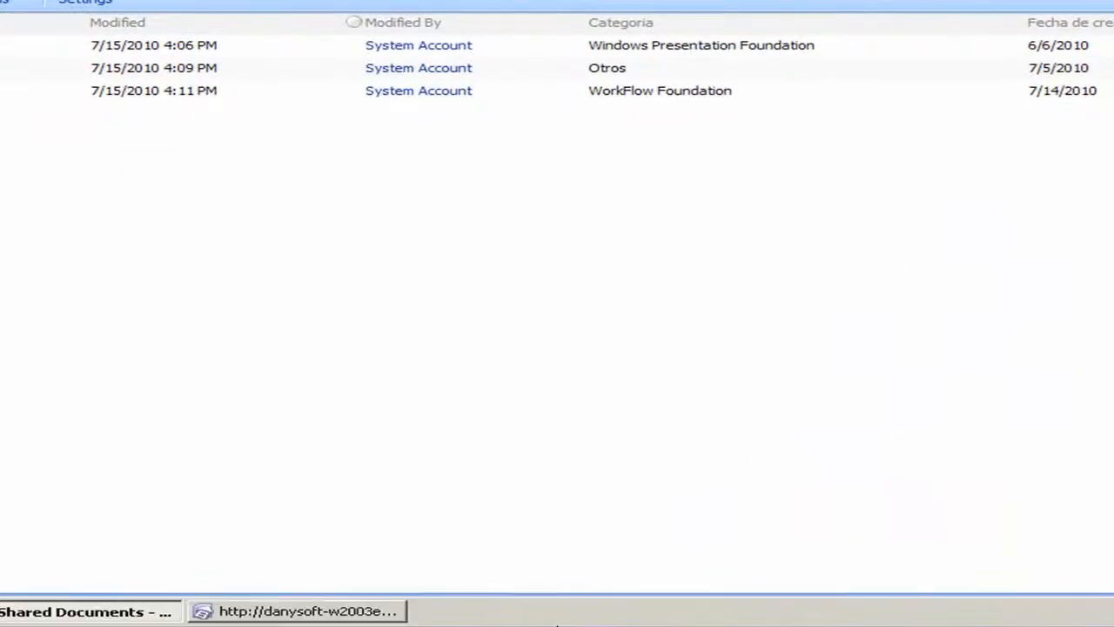
{"action": "left_click", "coordinate": [374, 613]}
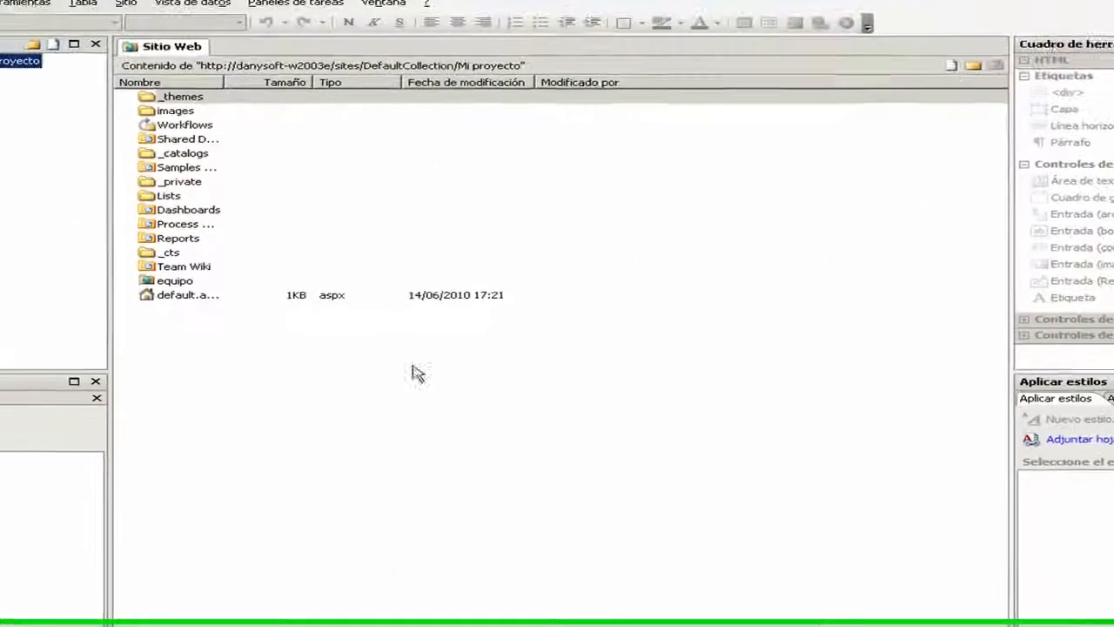
{"action": "left_click_drag", "start_coordinate": [111, 369], "coordinate": [70, 374]}
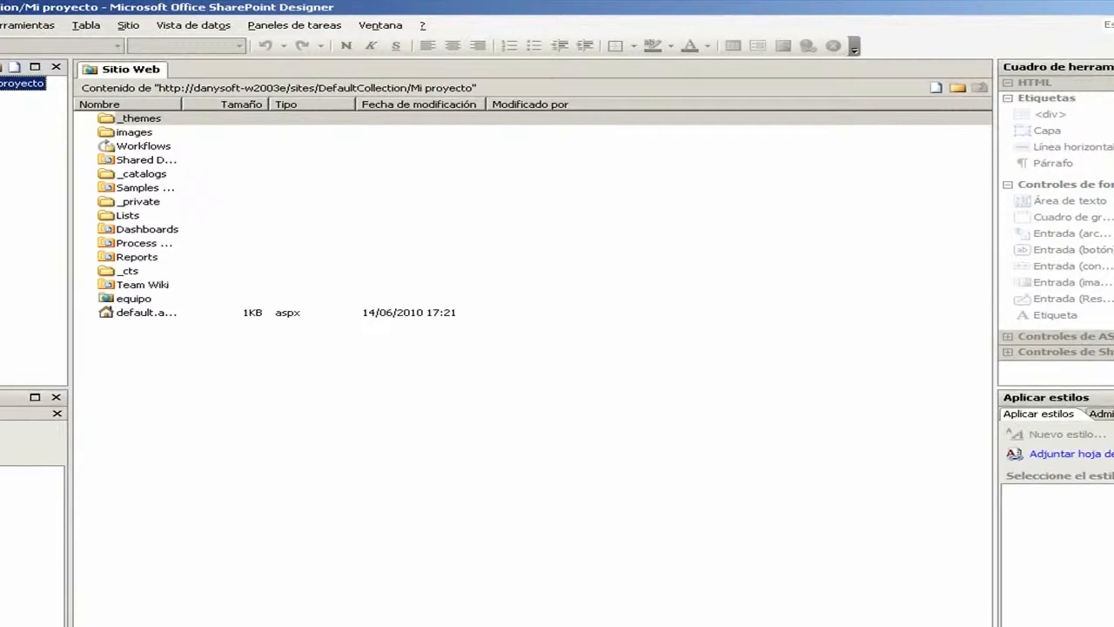
{"action": "left_click", "coordinate": [0, 167]}
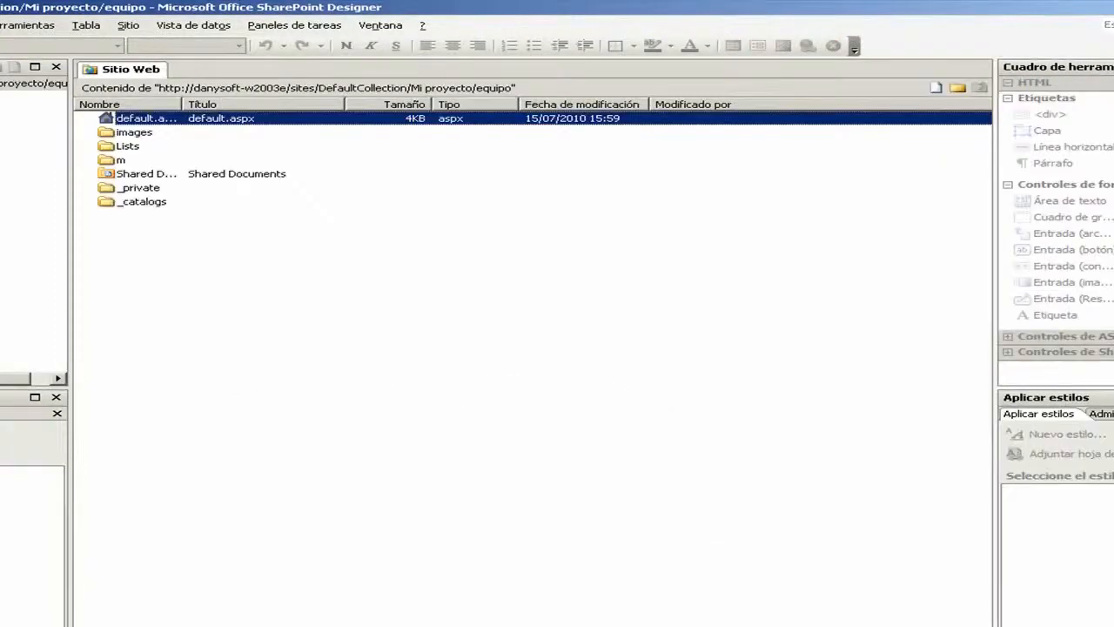
{"action": "left_click", "coordinate": [2, 167]}
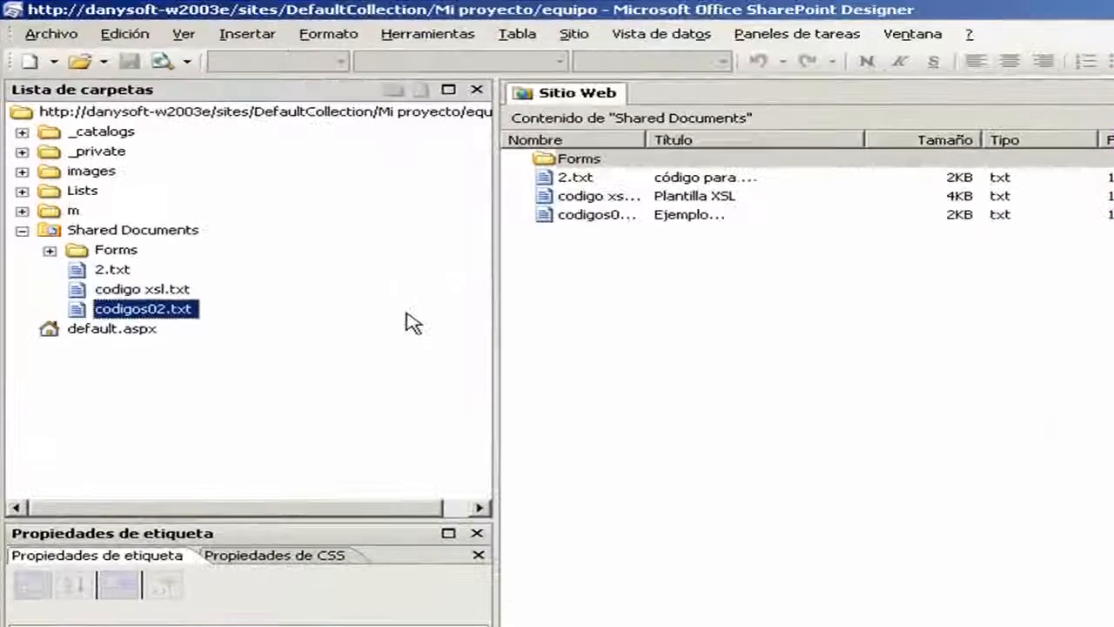
{"action": "left_click", "coordinate": [22, 231]}
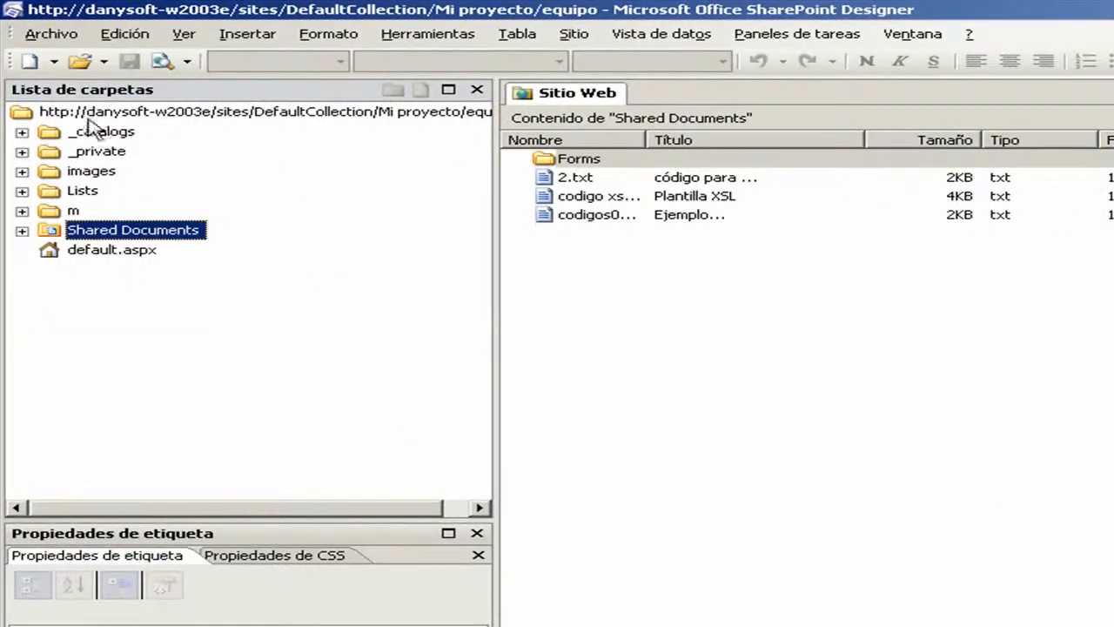
- Start a new workflow, keeping the name Flujo de trabajo 1, and associate it with Shared Documents
{"action": "left_click", "coordinate": [54, 63]}
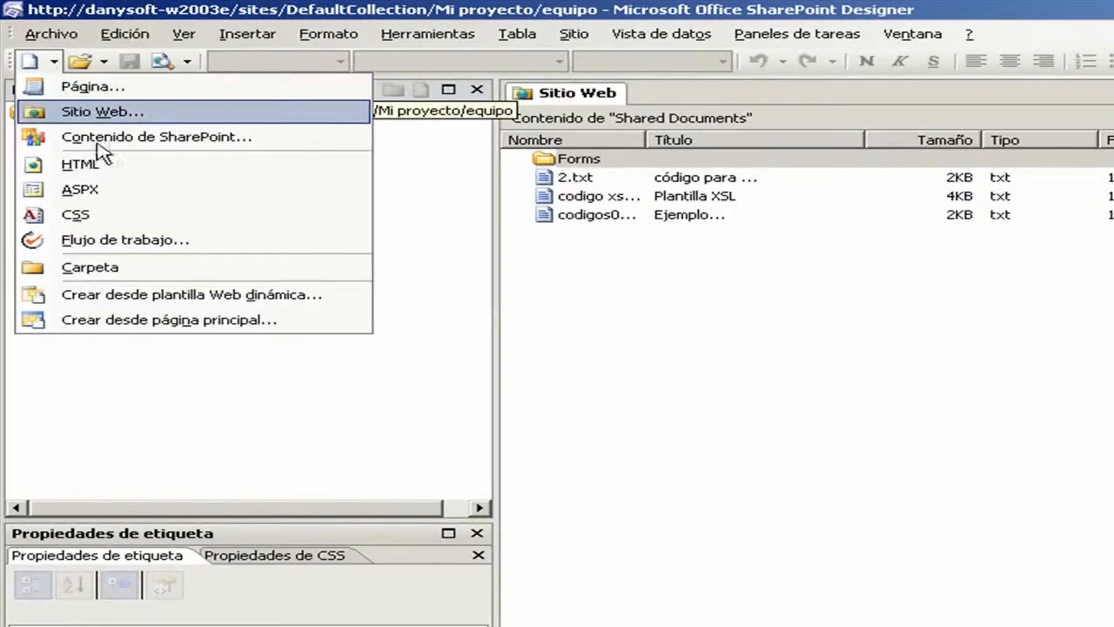
{"action": "left_click", "coordinate": [118, 240]}
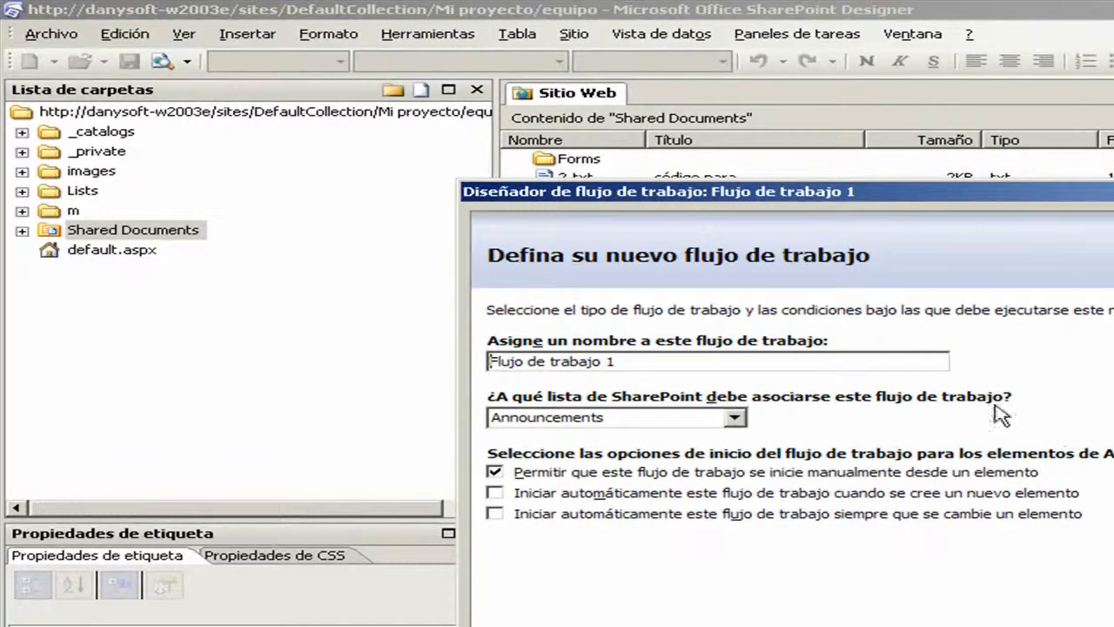
{"action": "left_click", "coordinate": [622, 364]}
{"action": "left_click_drag", "start_coordinate": [622, 363], "coordinate": [475, 367]}
{"action": "left_click", "coordinate": [681, 363]}
{"action": "left_click", "coordinate": [736, 419]}
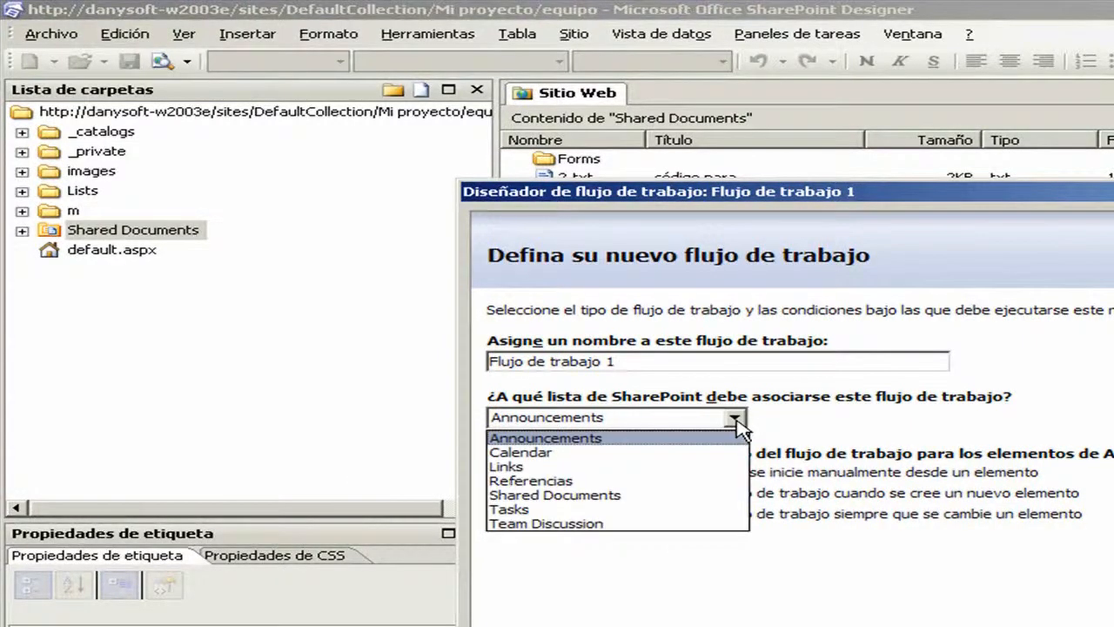
{"action": "left_click", "coordinate": [594, 496]}
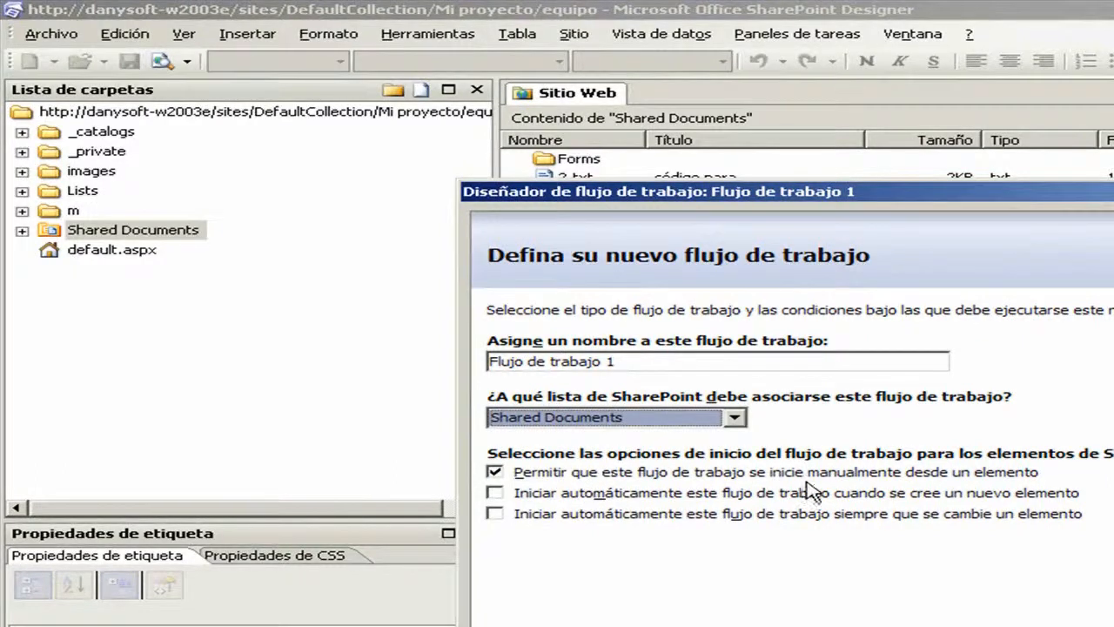
- Make the workflow start automatically when an item is created or changed, disallow manual start, and continue to its steps
{"action": "left_click", "coordinate": [737, 493]}
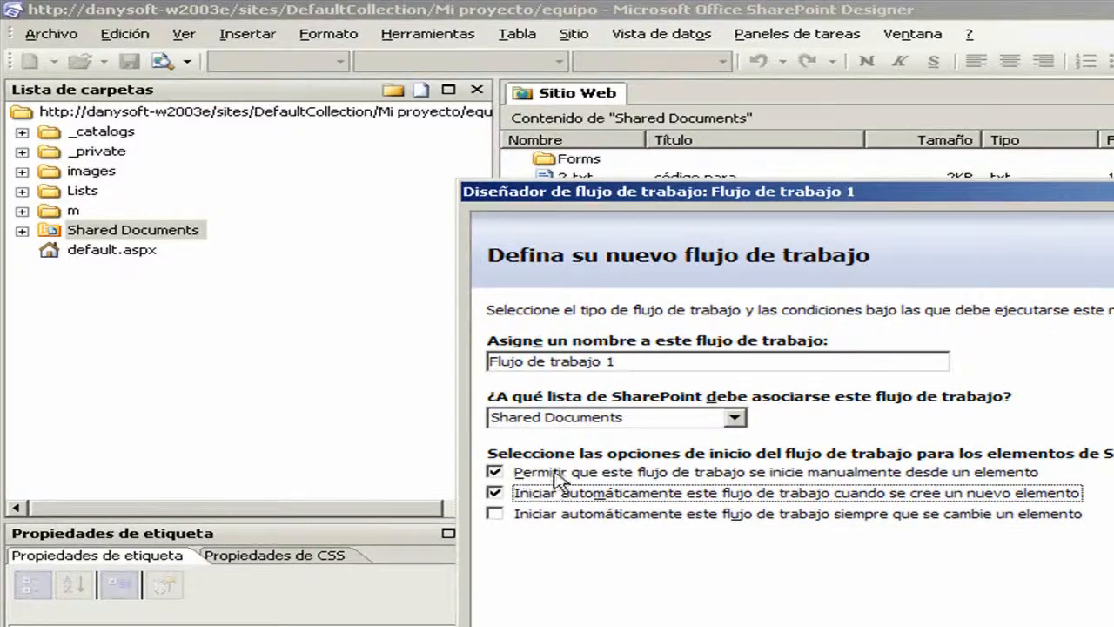
{"action": "left_click", "coordinate": [513, 474]}
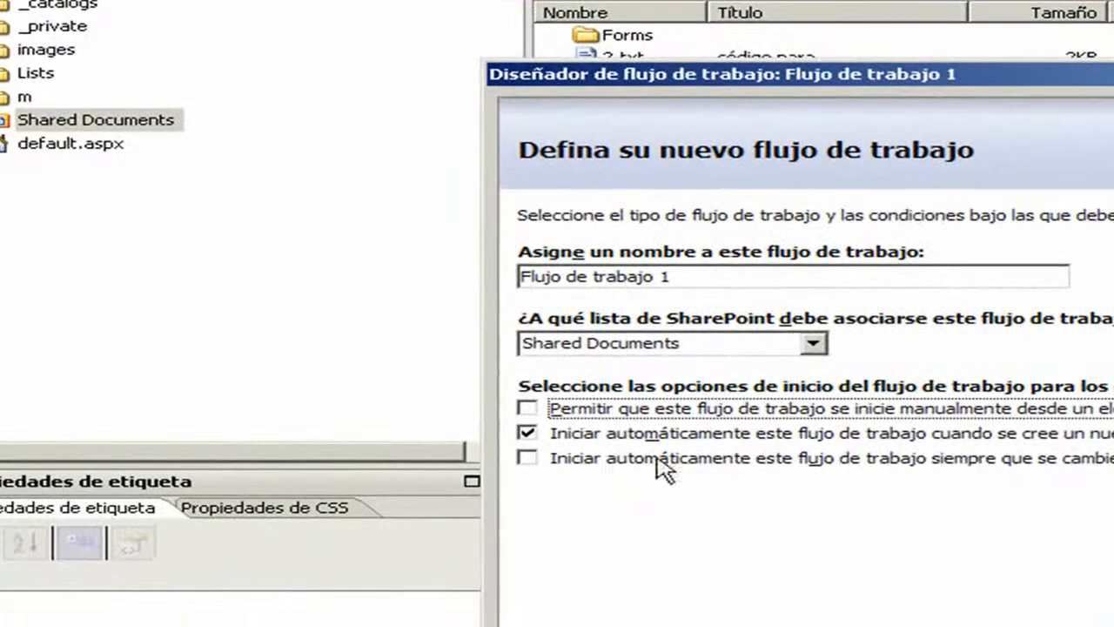
{"action": "left_click", "coordinate": [500, 516]}
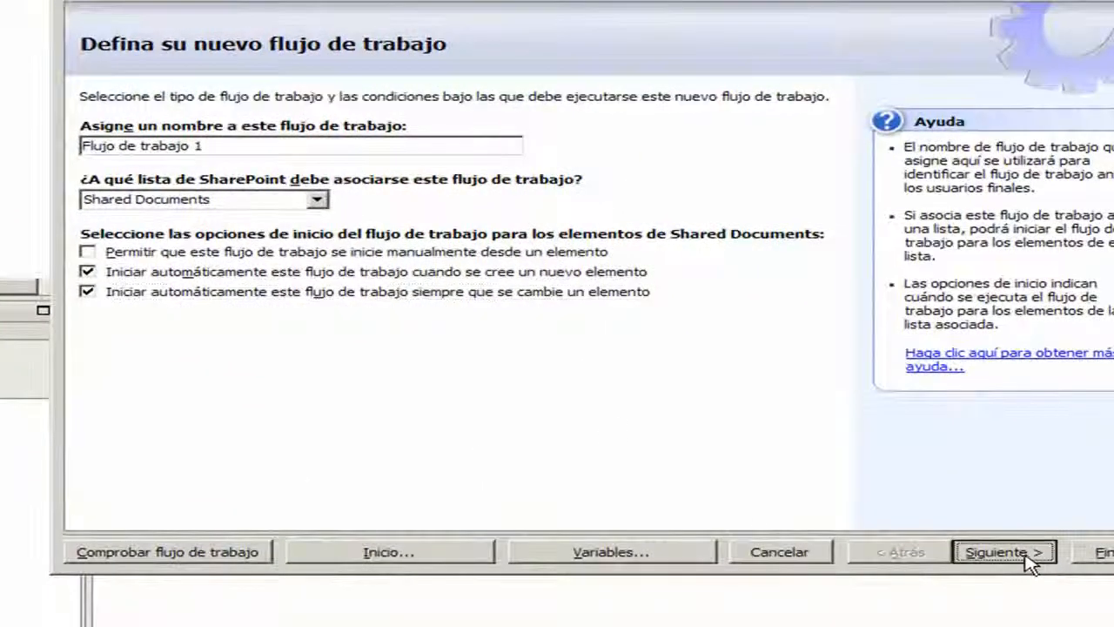
{"action": "left_click", "coordinate": [1028, 557]}
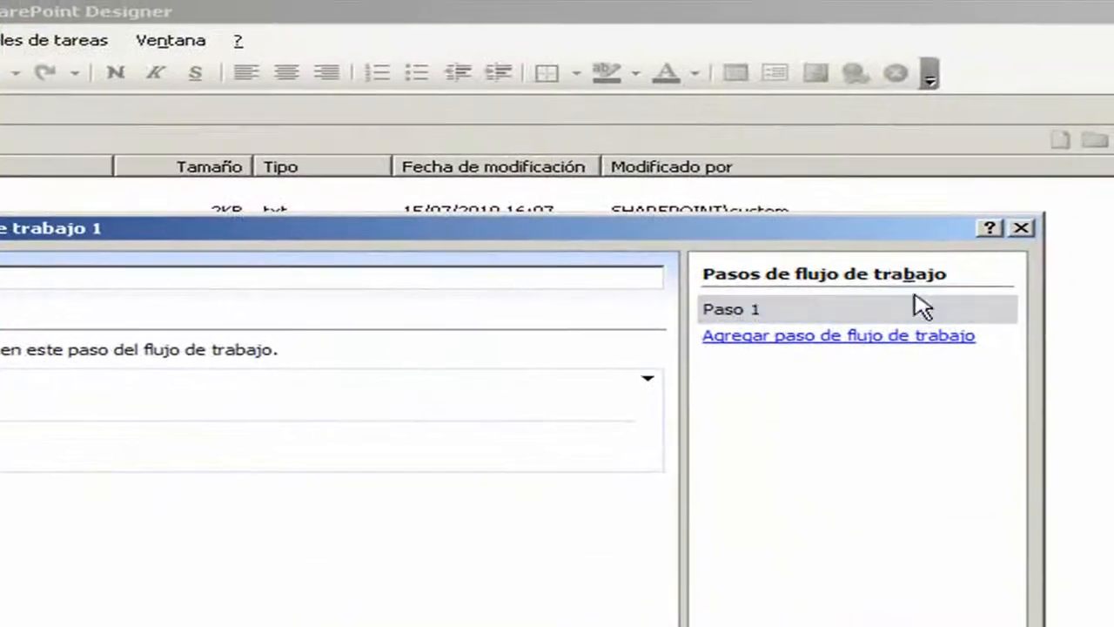
- Examine the management options for workflow step Paso 1 and the conditions available for it
{"action": "mouse_move", "coordinate": [967, 247]}
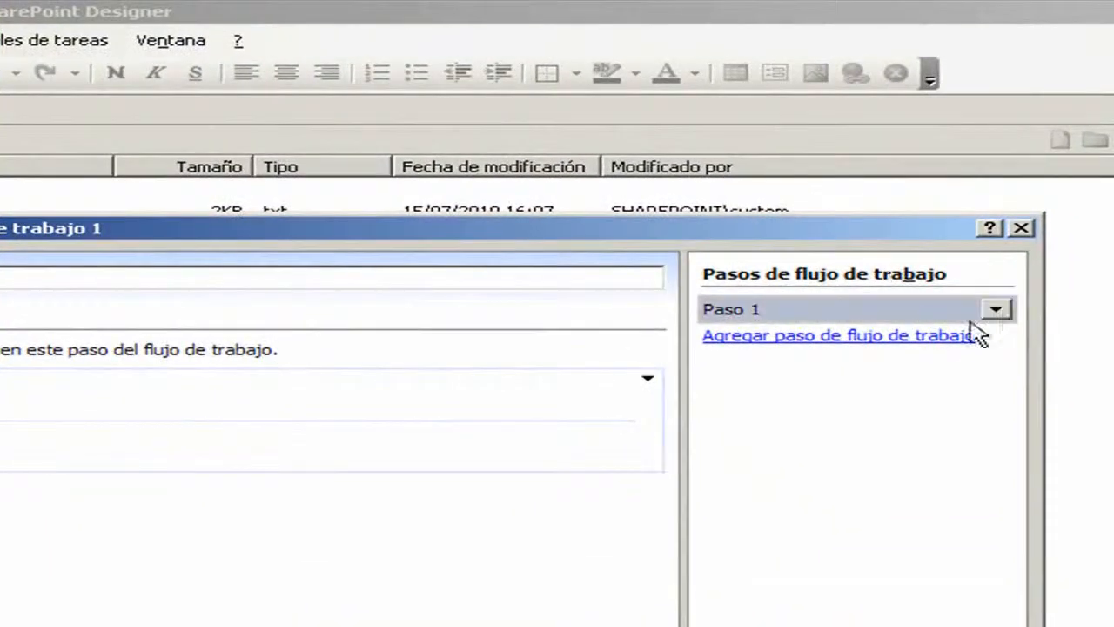
{"action": "left_click", "coordinate": [1037, 241]}
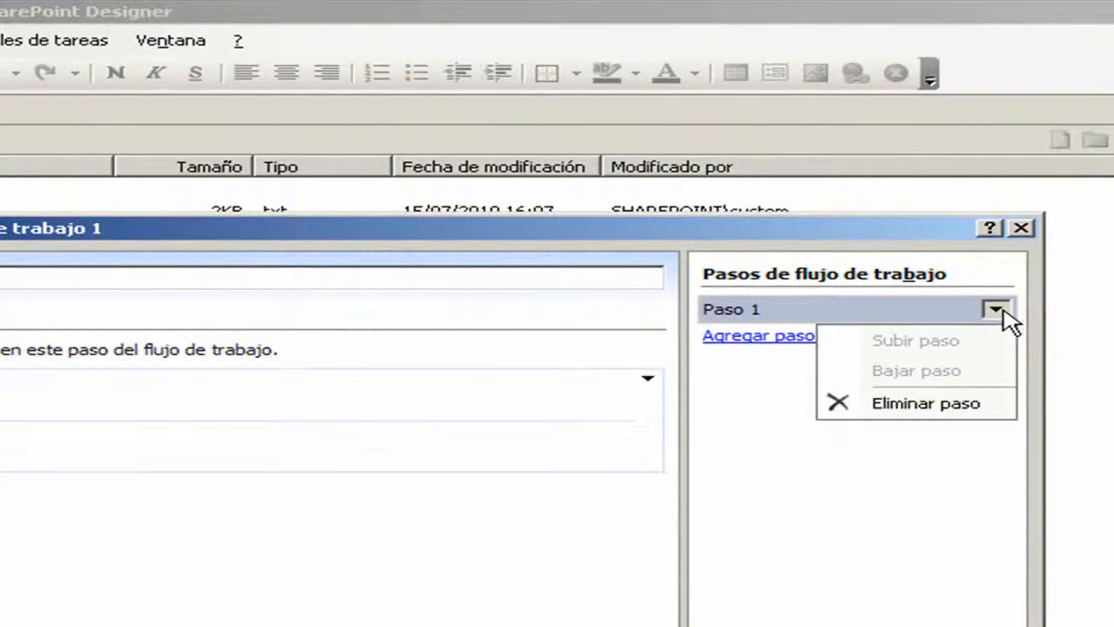
{"action": "left_click", "coordinate": [932, 474]}
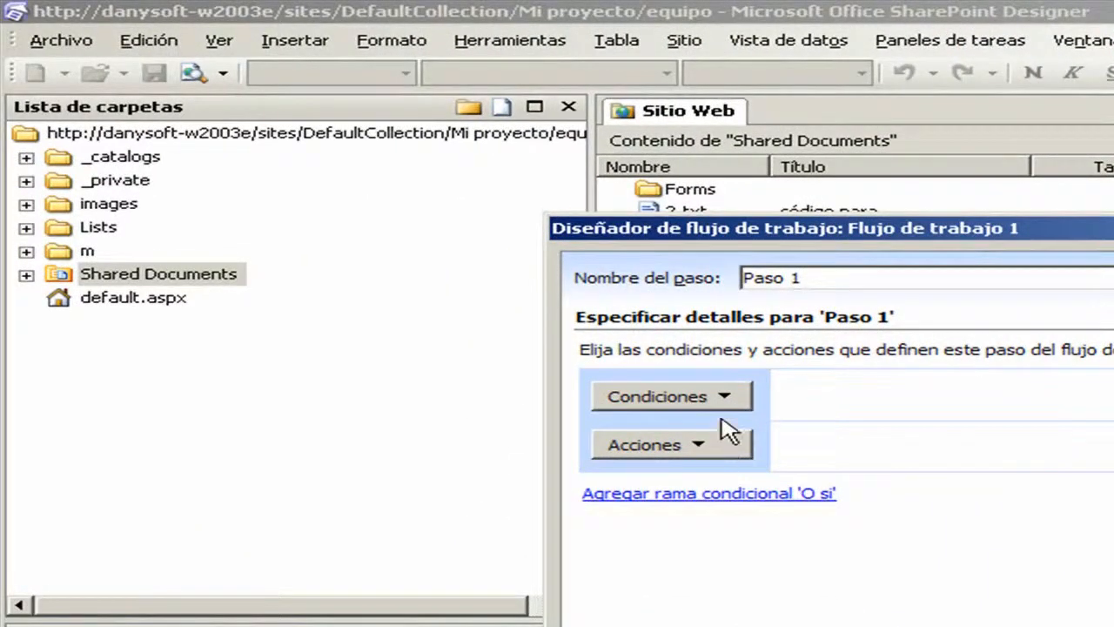
{"action": "left_click", "coordinate": [723, 399]}
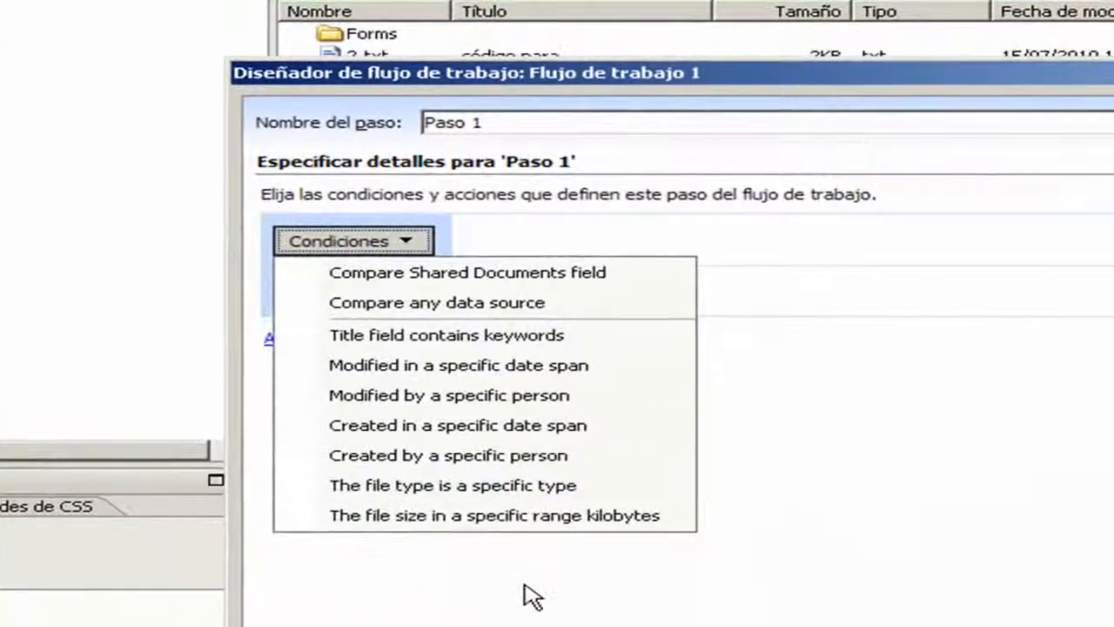
{"action": "left_click", "coordinate": [1002, 525]}
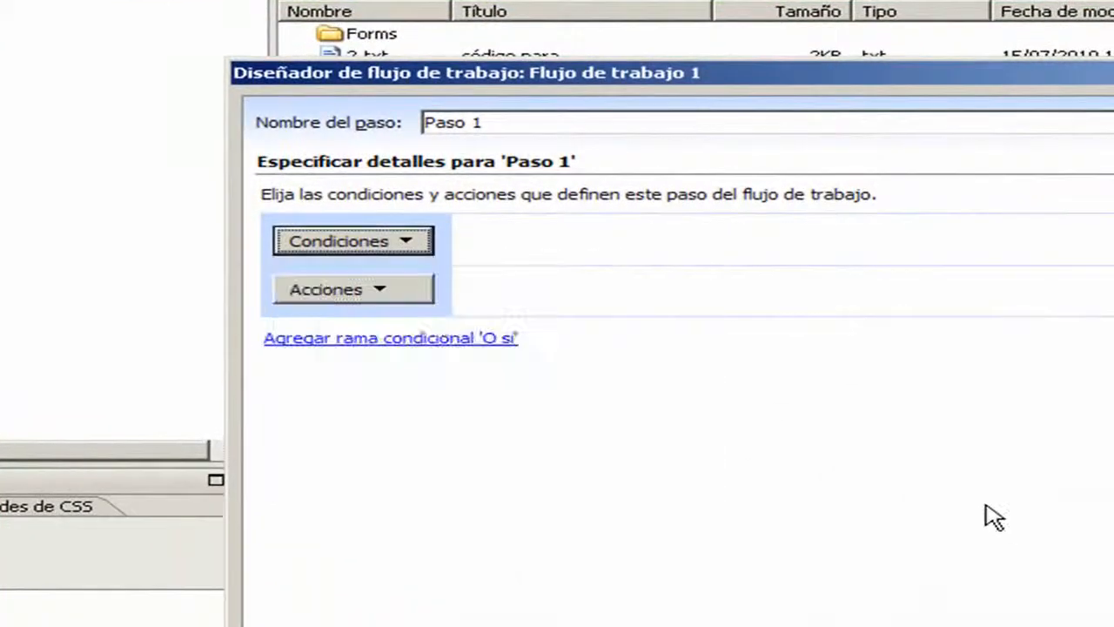
- Add an Assign a To-do Item action to Paso 1 and advance its task wizard to the name and description
{"action": "left_click", "coordinate": [408, 294]}
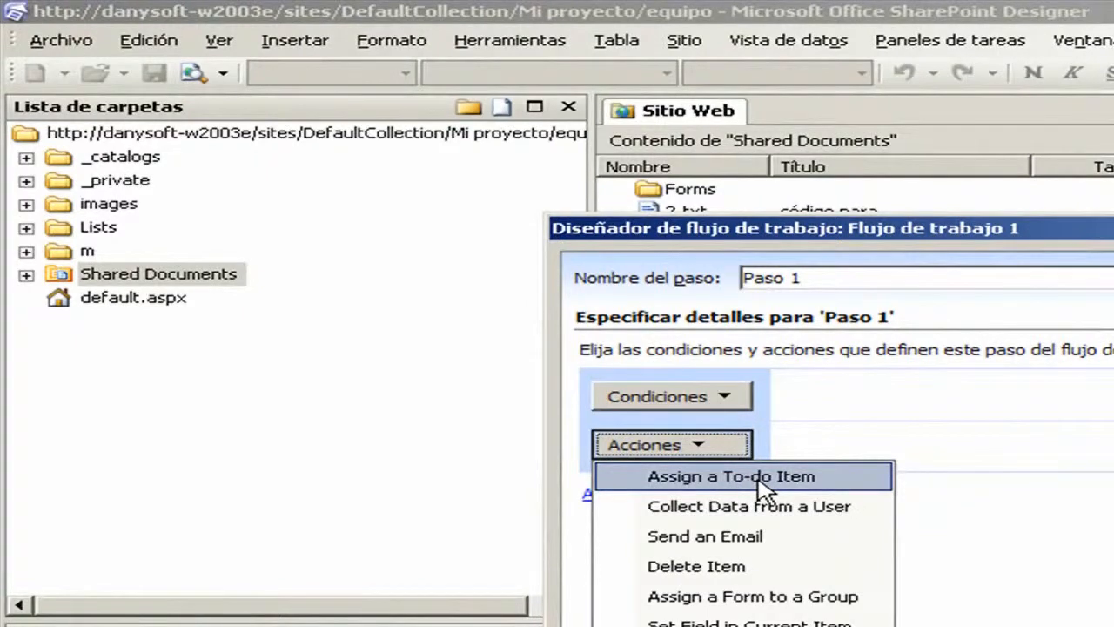
{"action": "left_click", "coordinate": [763, 487]}
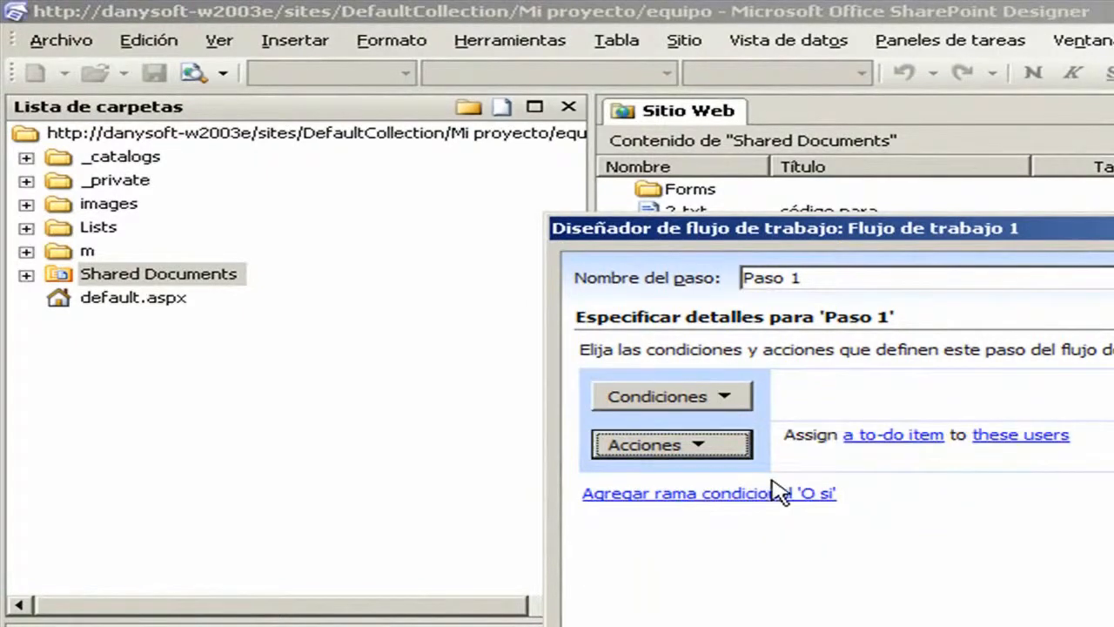
{"action": "left_click", "coordinate": [894, 436]}
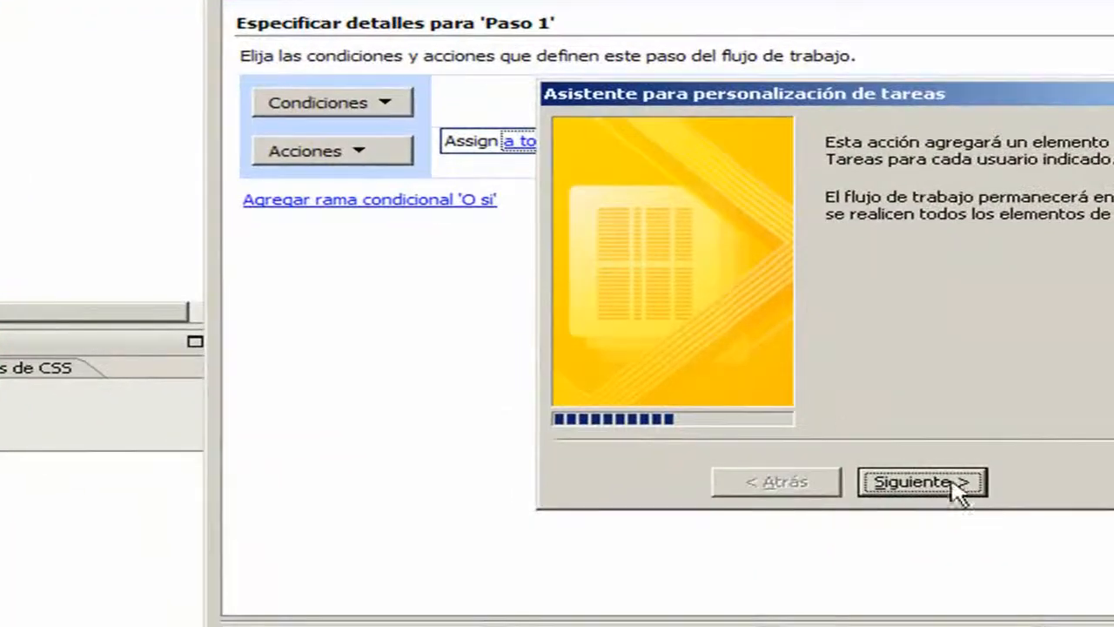
{"action": "left_click", "coordinate": [1011, 525]}
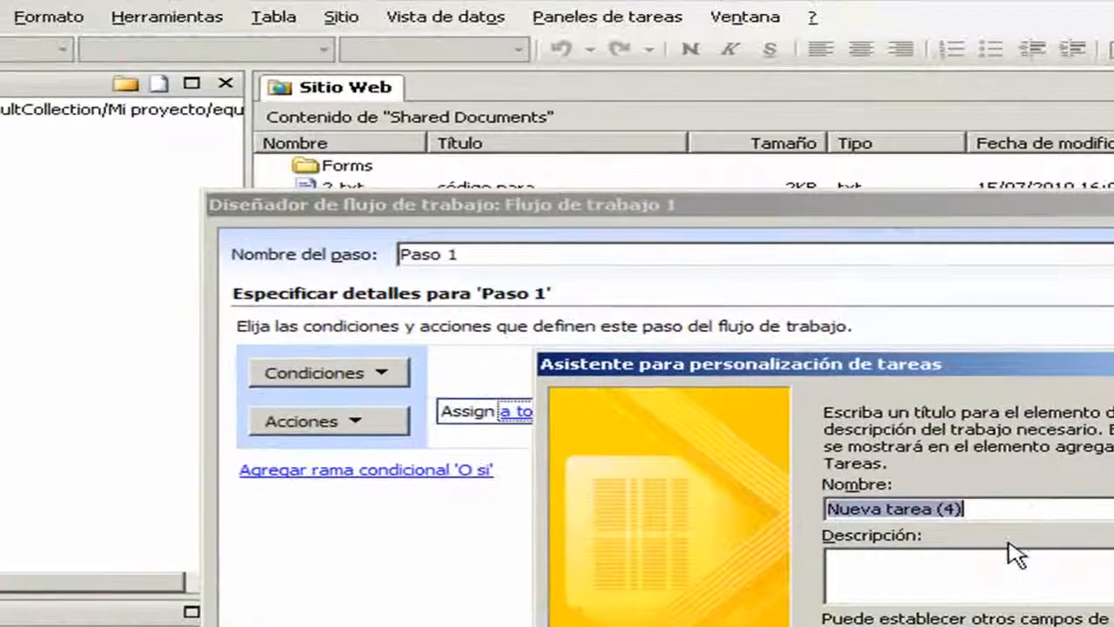
- Describe the task as "Ver si es importante...", settle its name as Nueva tarea (4), and complete the task wizard
{"action": "left_click", "coordinate": [1007, 245]}
{"action": "key", "text": "BackSpace"}
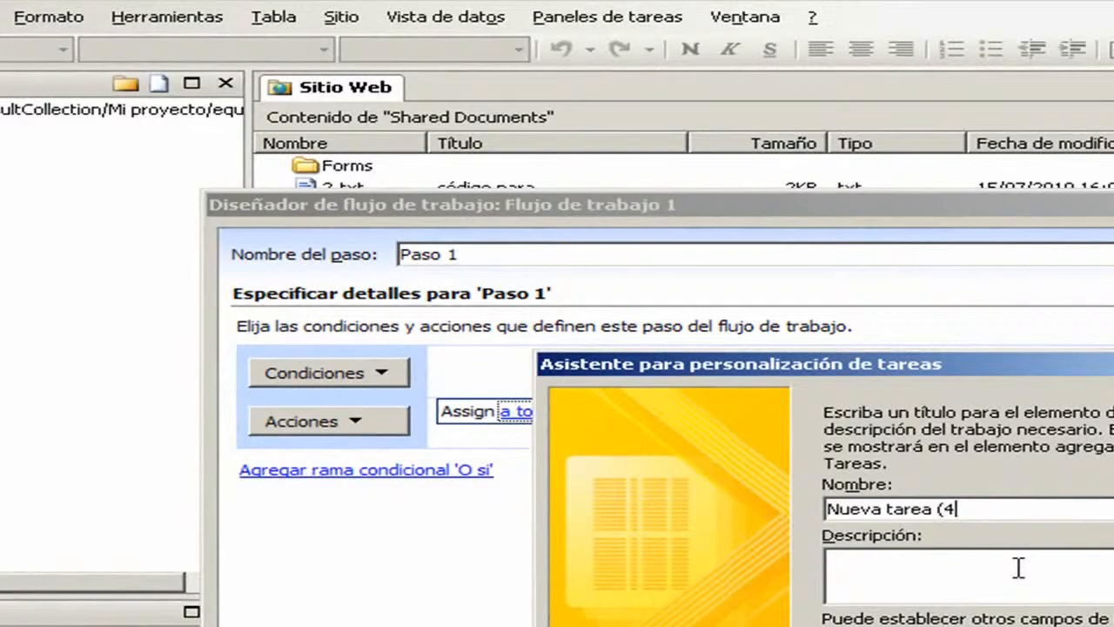
{"action": "key", "text": "BackSpace"}
{"action": "key", "text": "BackSpace"}
{"action": "key", "text": "BackSpace"}
{"action": "left_click", "coordinate": [1018, 568]}
{"action": "type", "text": "Ver si es import"}
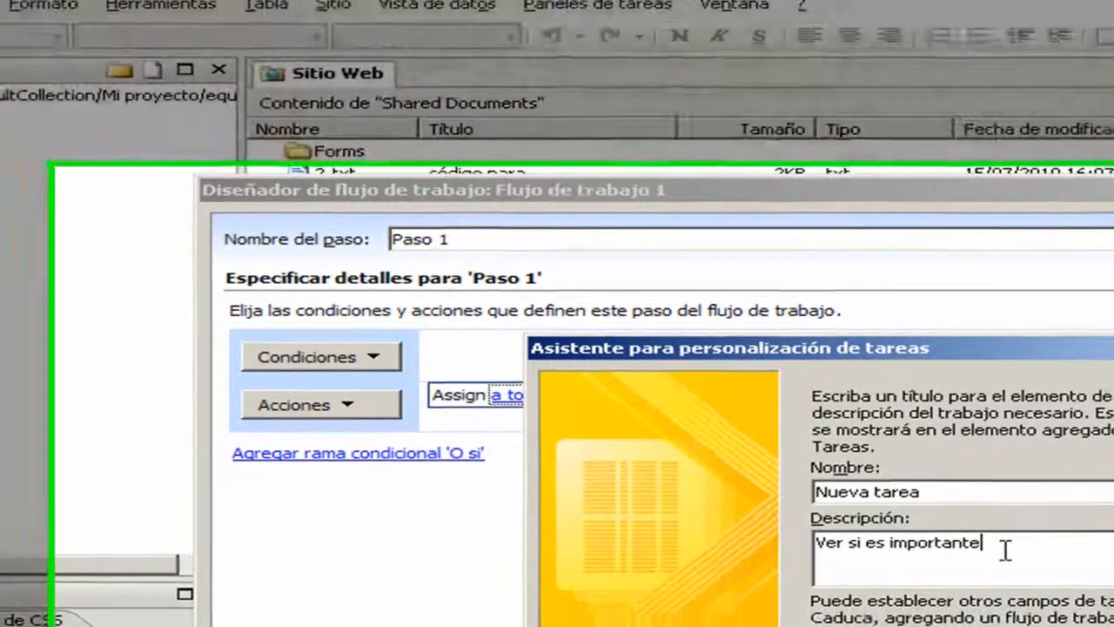
{"action": "type", "text": "..."}
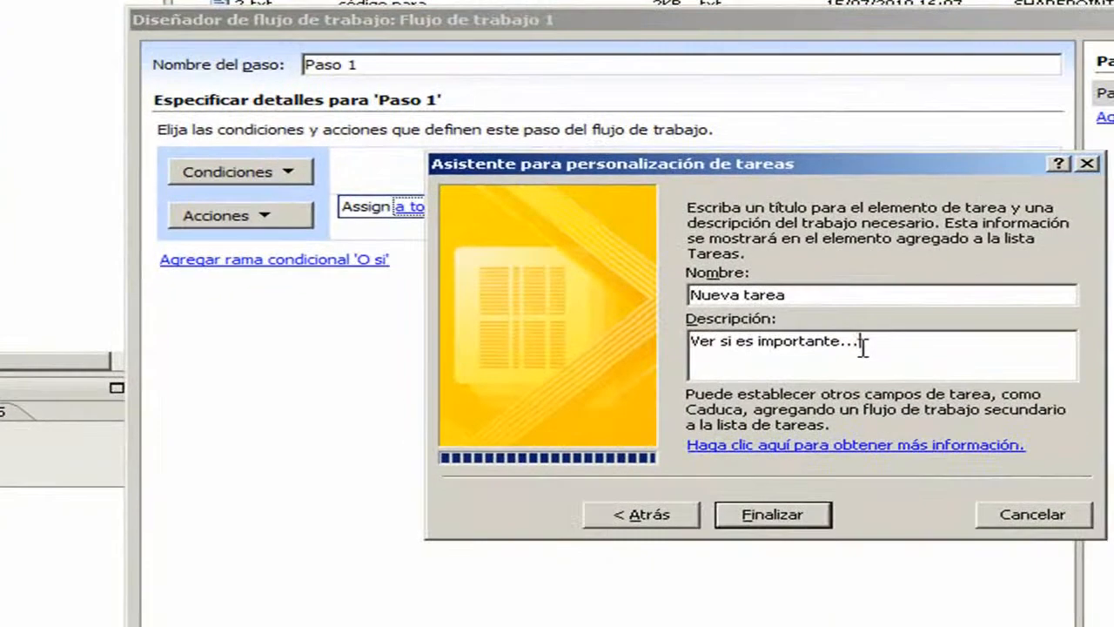
{"action": "left_click", "coordinate": [814, 513]}
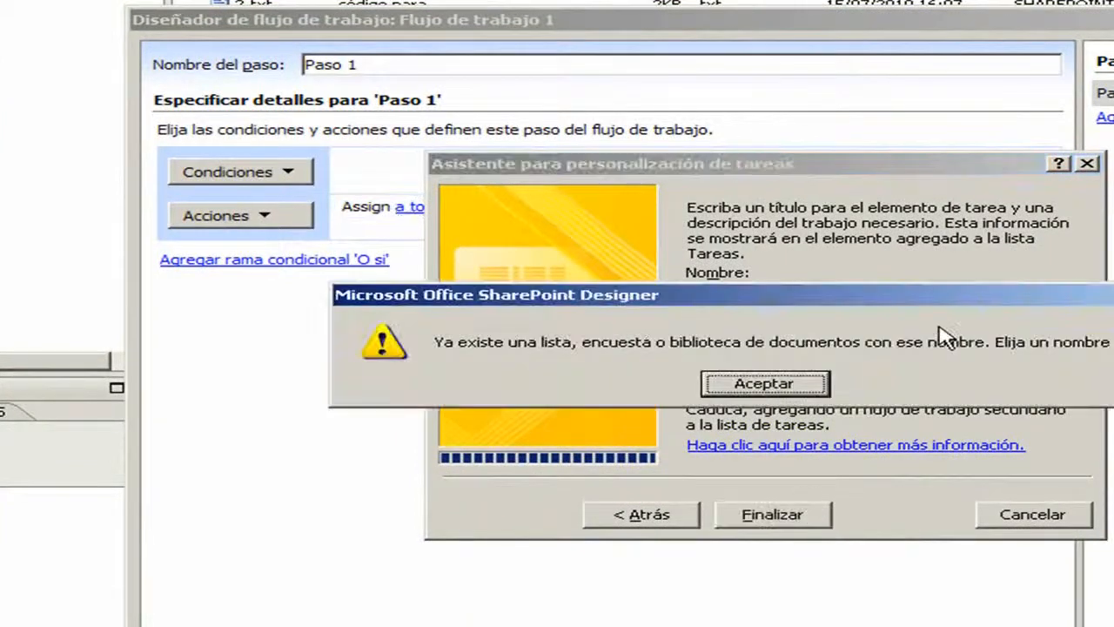
{"action": "left_click", "coordinate": [764, 383]}
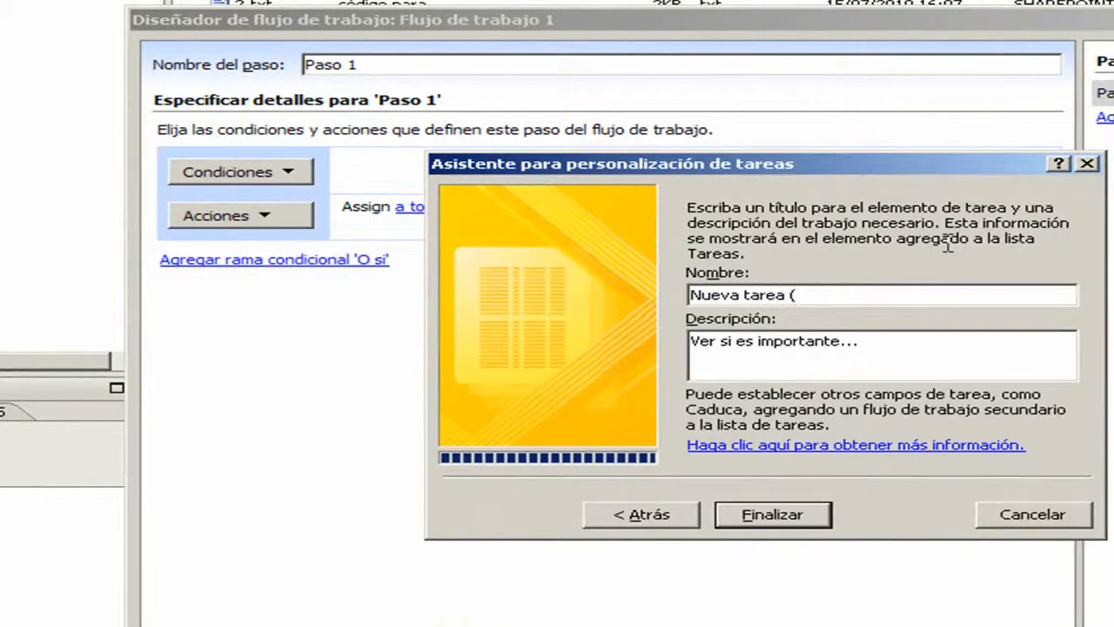
{"action": "left_click", "coordinate": [774, 517]}
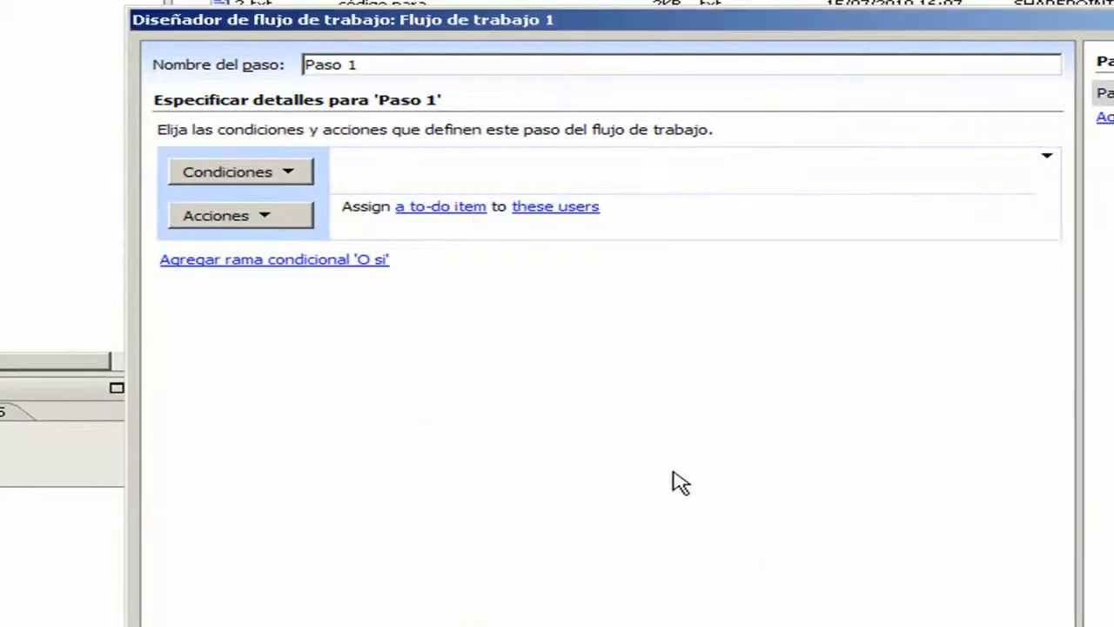
- Assign the to-do item to the DANYSOFT-W2003E\administrador account
{"action": "left_click", "coordinate": [565, 211]}
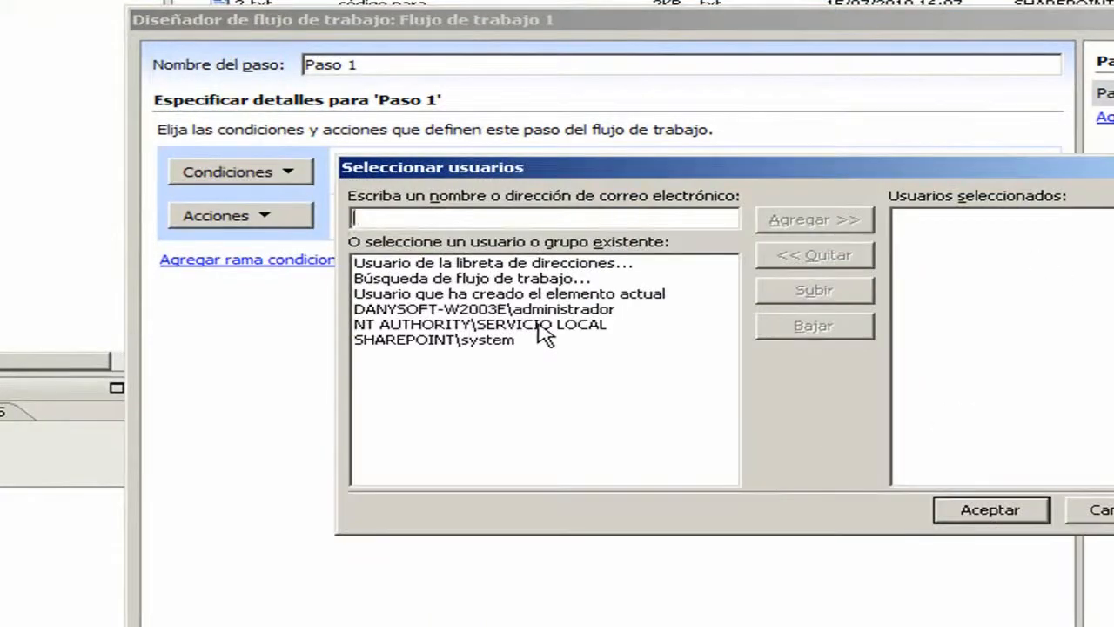
{"action": "double_click", "coordinate": [581, 310]}
{"action": "left_click", "coordinate": [999, 512]}
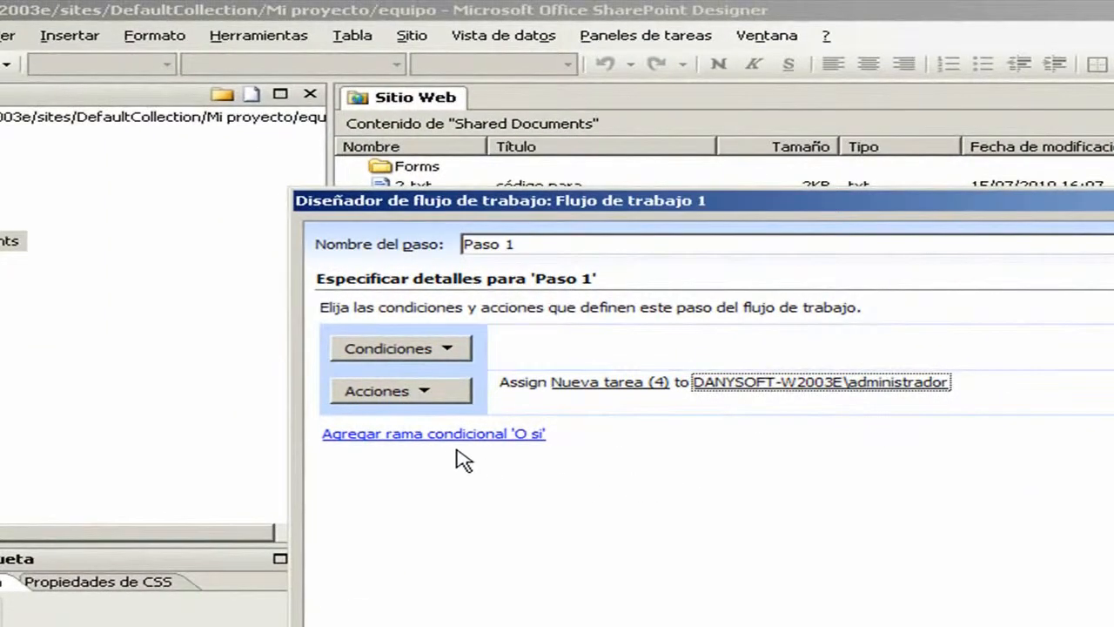
- Add an Else If conditional branch to Paso 1 with a Compare Shared Documents field condition
{"action": "left_click", "coordinate": [459, 435]}
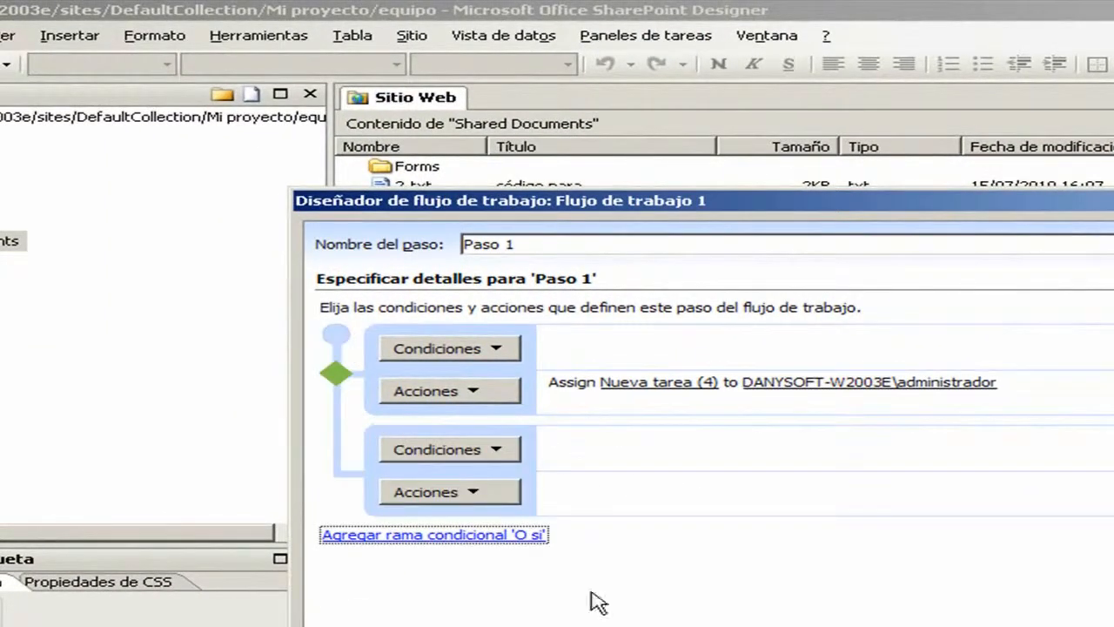
{"action": "left_click", "coordinate": [505, 452]}
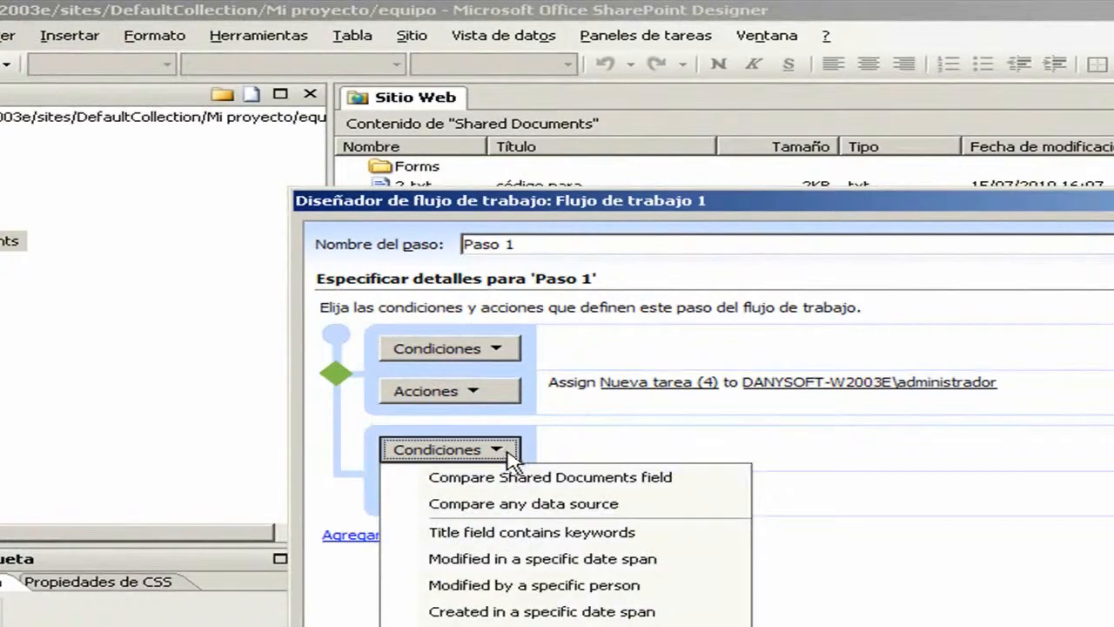
{"action": "left_click", "coordinate": [513, 479]}
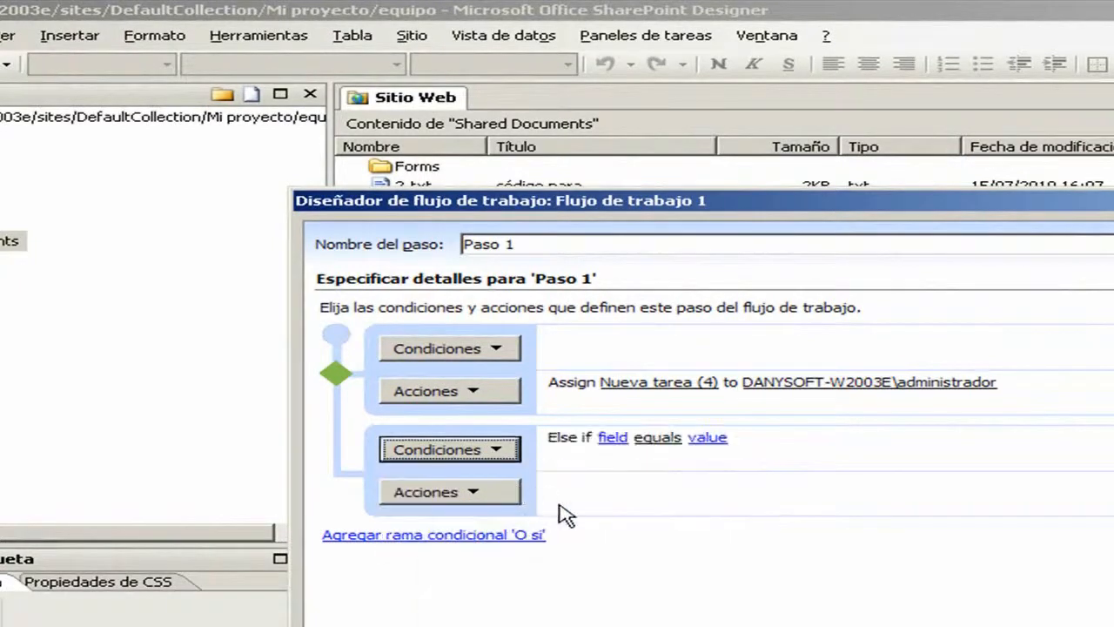
- Set the Else If condition so that the Name field contains Memorandum
{"action": "left_click", "coordinate": [613, 440]}
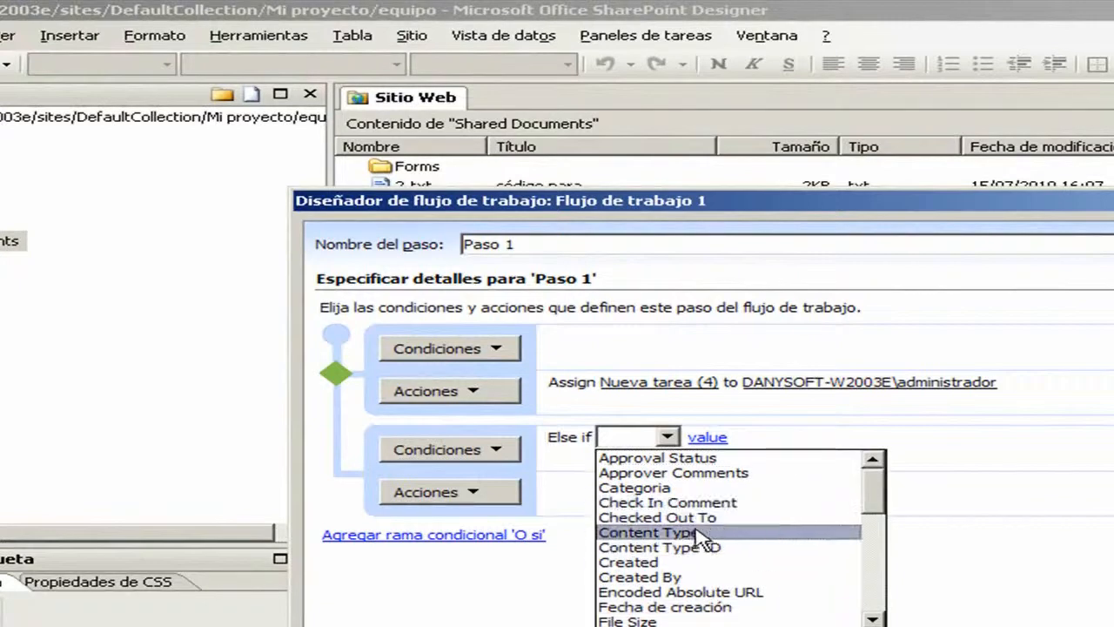
{"action": "left_click_drag", "start_coordinate": [868, 503], "coordinate": [882, 562]}
{"action": "left_click", "coordinate": [781, 564]}
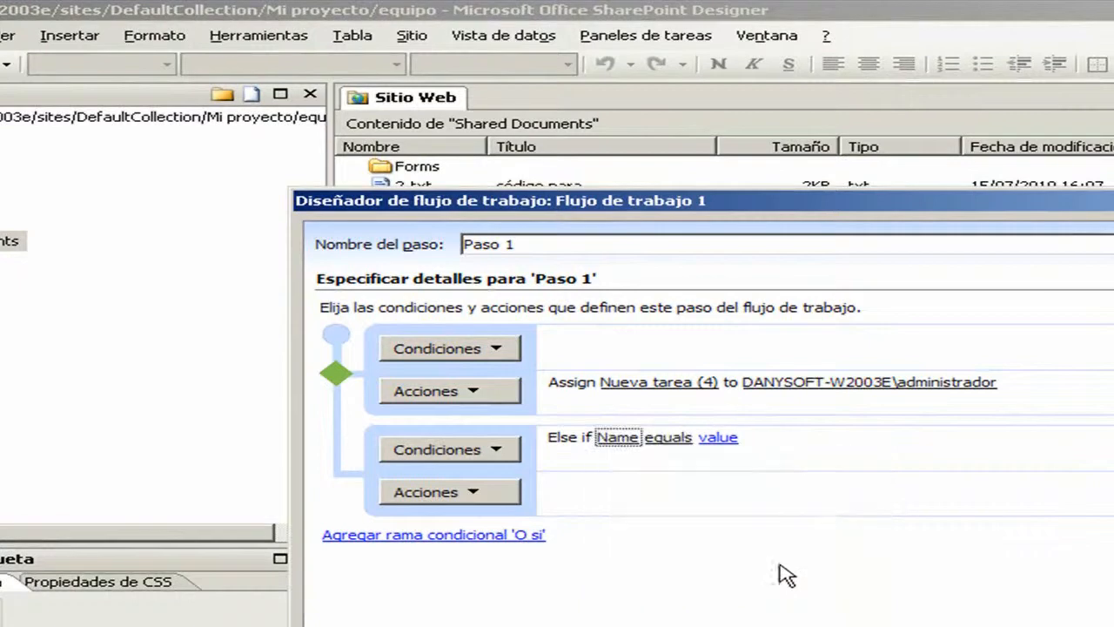
{"action": "left_click", "coordinate": [731, 438]}
{"action": "left_click", "coordinate": [678, 438]}
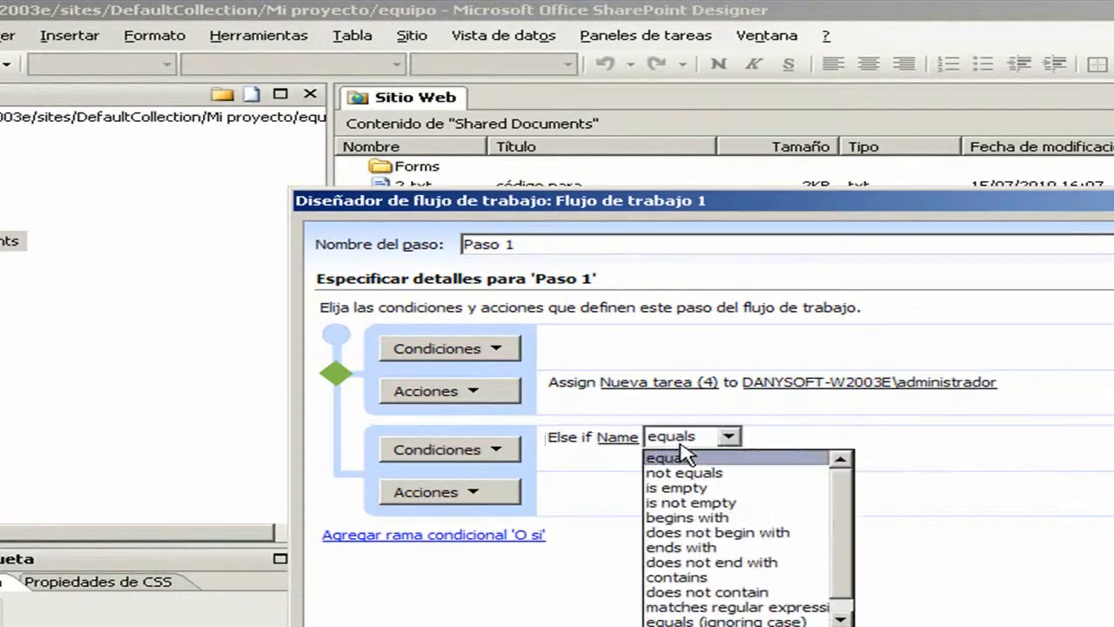
{"action": "left_click", "coordinate": [697, 577]}
{"action": "left_click", "coordinate": [736, 438]}
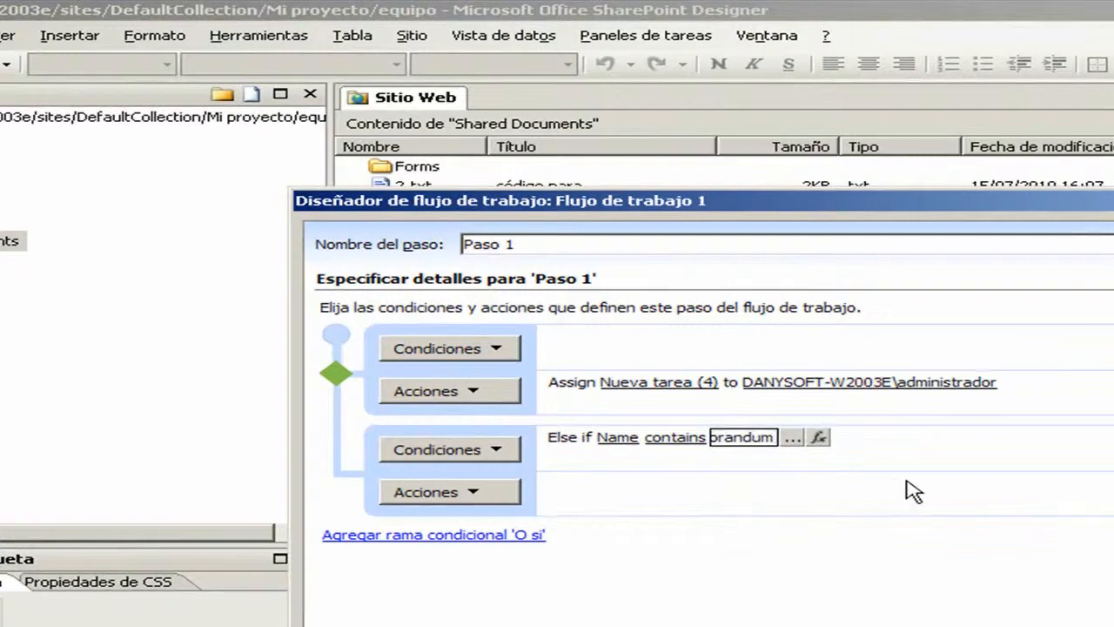
{"action": "key", "text": "Return"}
- Add a Send an Email action to the Else If branch and address its message to DANYSOFT-W2003E\administrador
{"action": "left_click", "coordinate": [504, 496]}
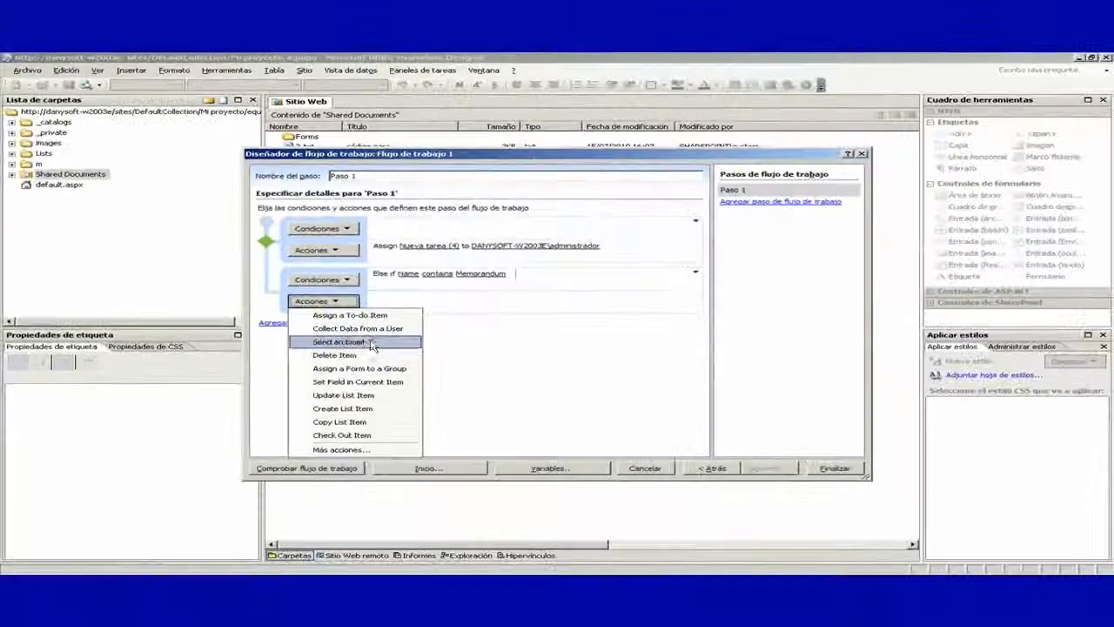
{"action": "left_click", "coordinate": [338, 342]}
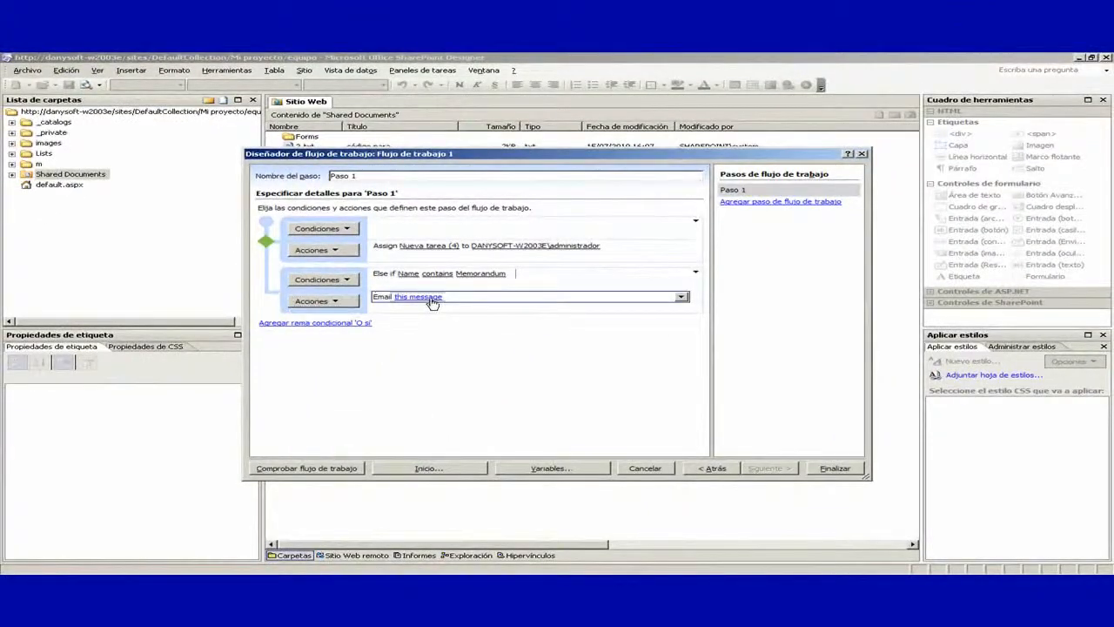
{"action": "left_click", "coordinate": [418, 297]}
{"action": "left_click", "coordinate": [732, 199]}
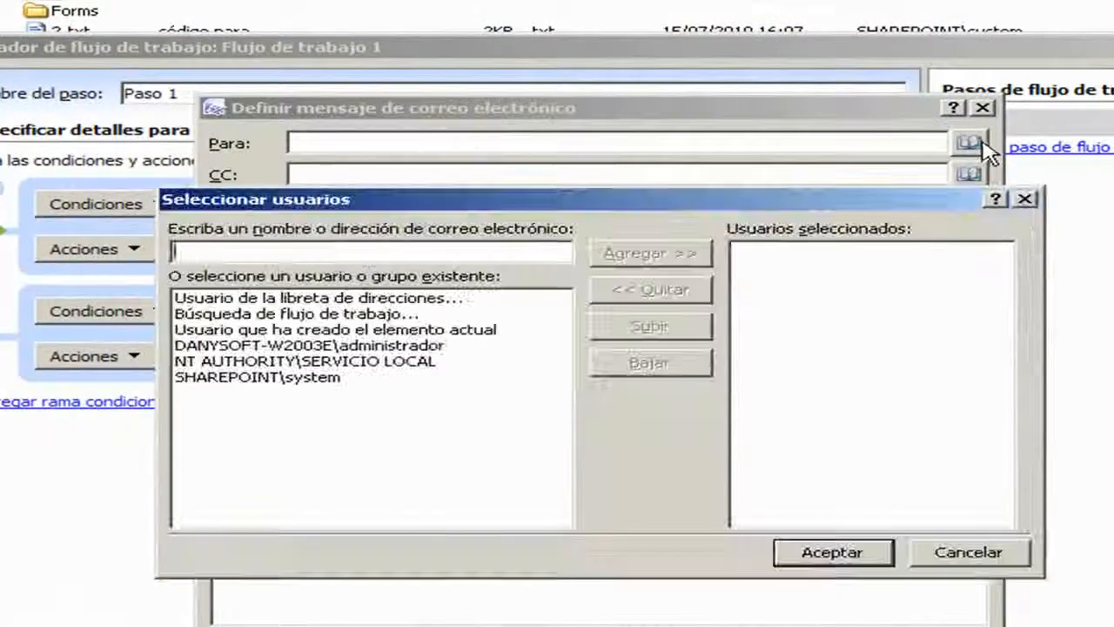
{"action": "left_click", "coordinate": [404, 346]}
{"action": "left_click", "coordinate": [668, 254]}
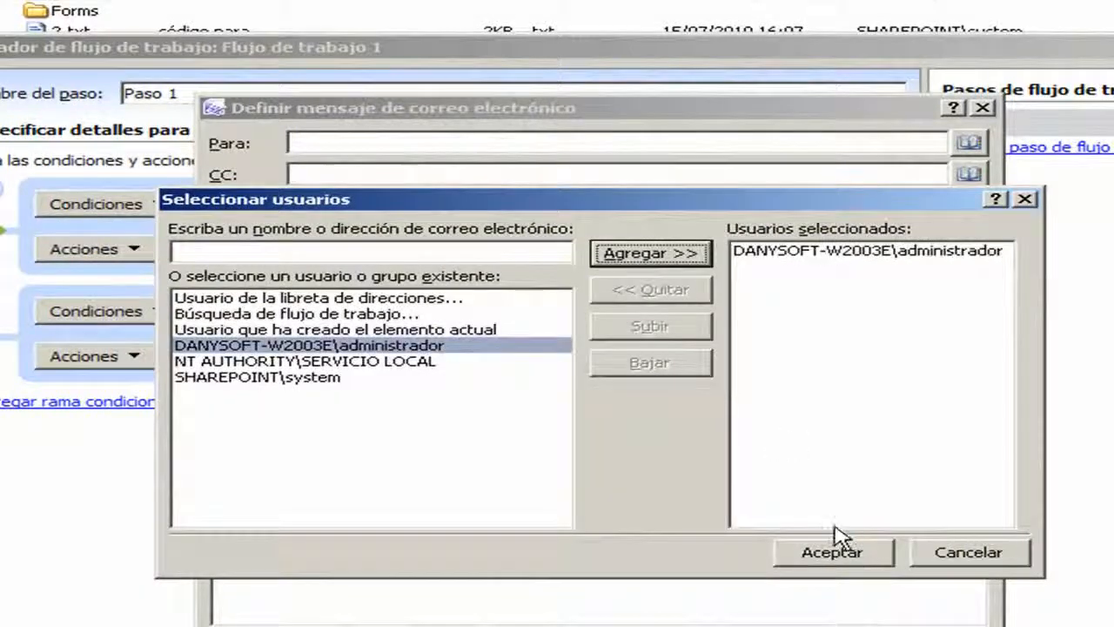
{"action": "left_click", "coordinate": [824, 545]}
- Define the email subject as a lookup of the current item's Content Type field
{"action": "left_click", "coordinate": [969, 207]}
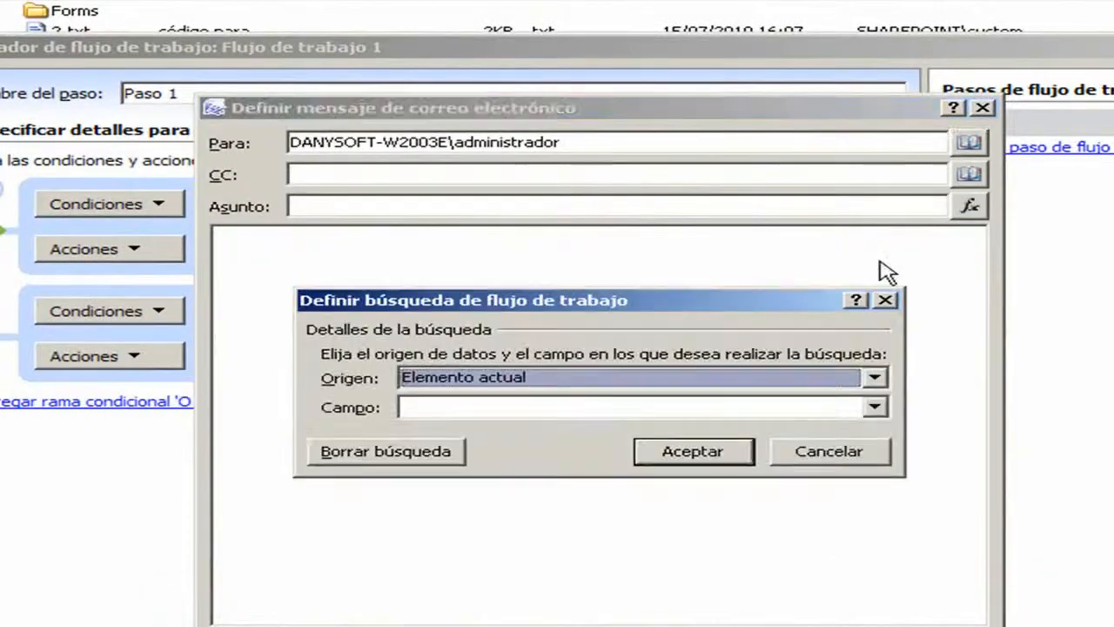
{"action": "left_click", "coordinate": [874, 407]}
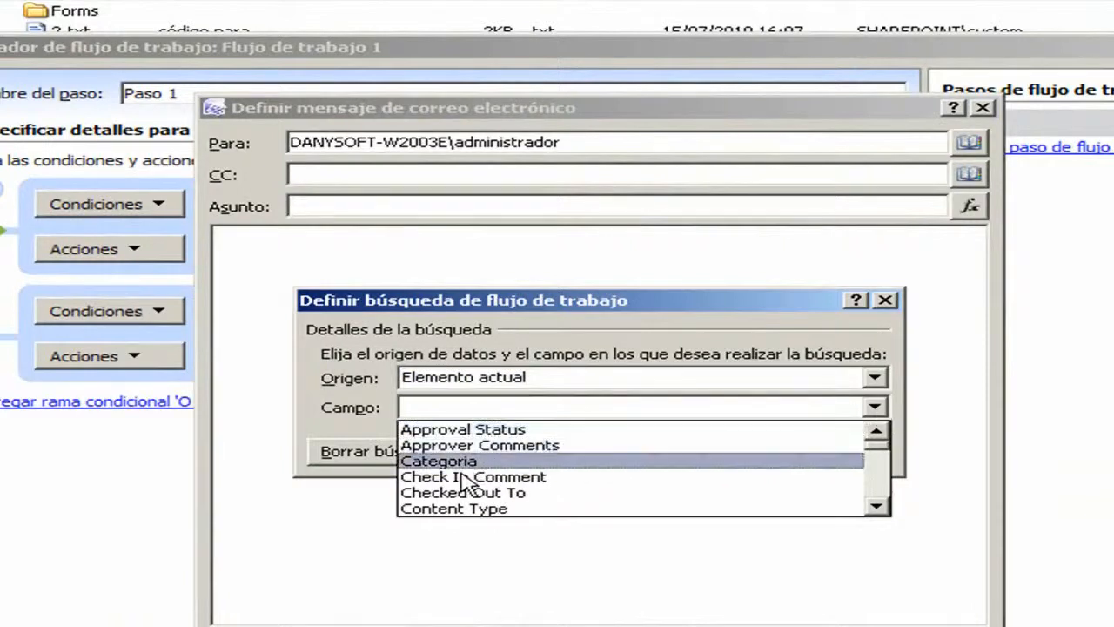
{"action": "left_click", "coordinate": [465, 509]}
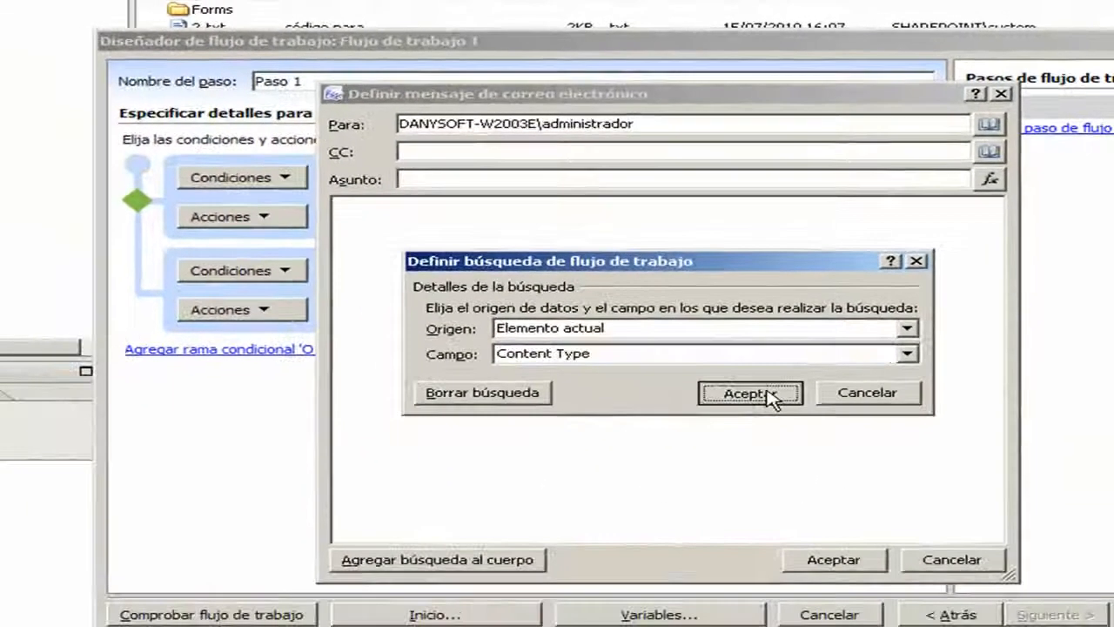
{"action": "left_click", "coordinate": [694, 451]}
- Insert a lookup of the current item's Categoria field into the email body
{"action": "left_click", "coordinate": [373, 247]}
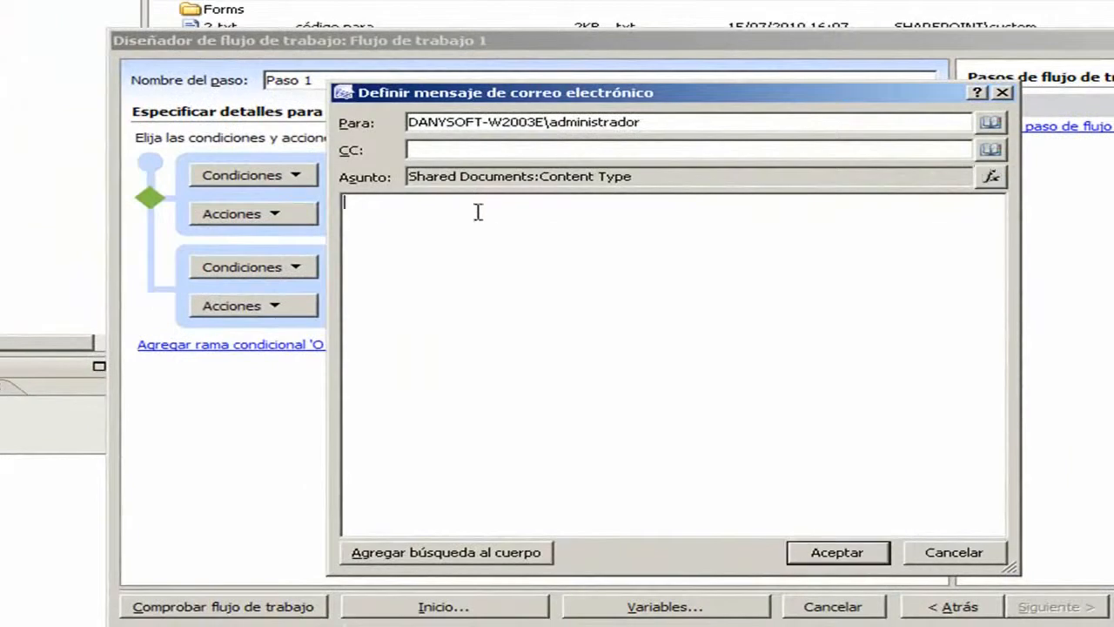
{"action": "left_click", "coordinate": [497, 557]}
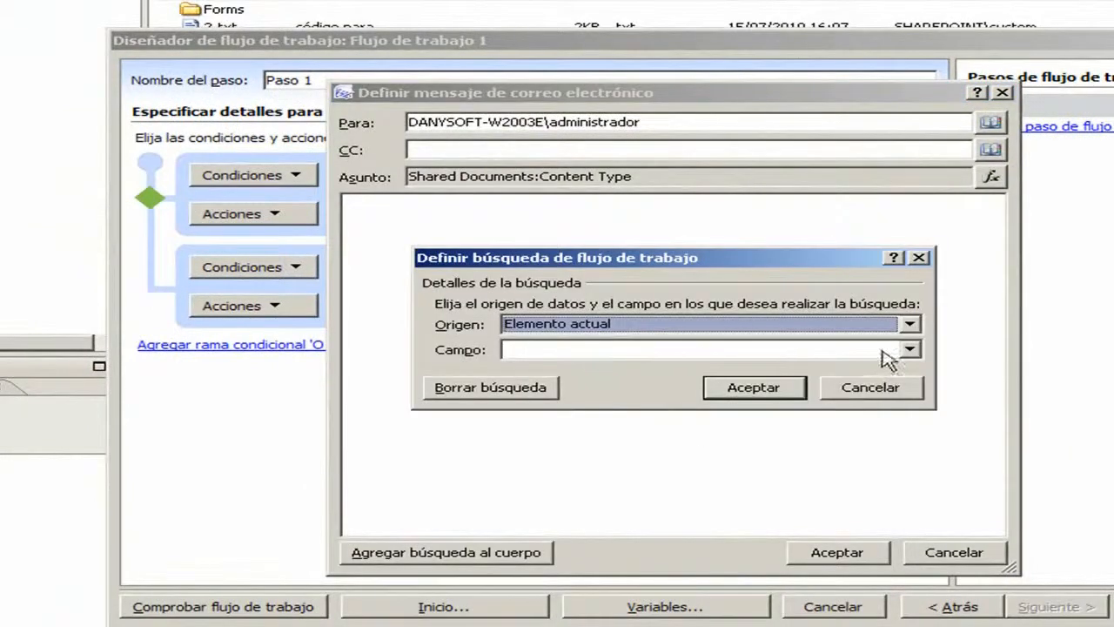
{"action": "left_click", "coordinate": [911, 351]}
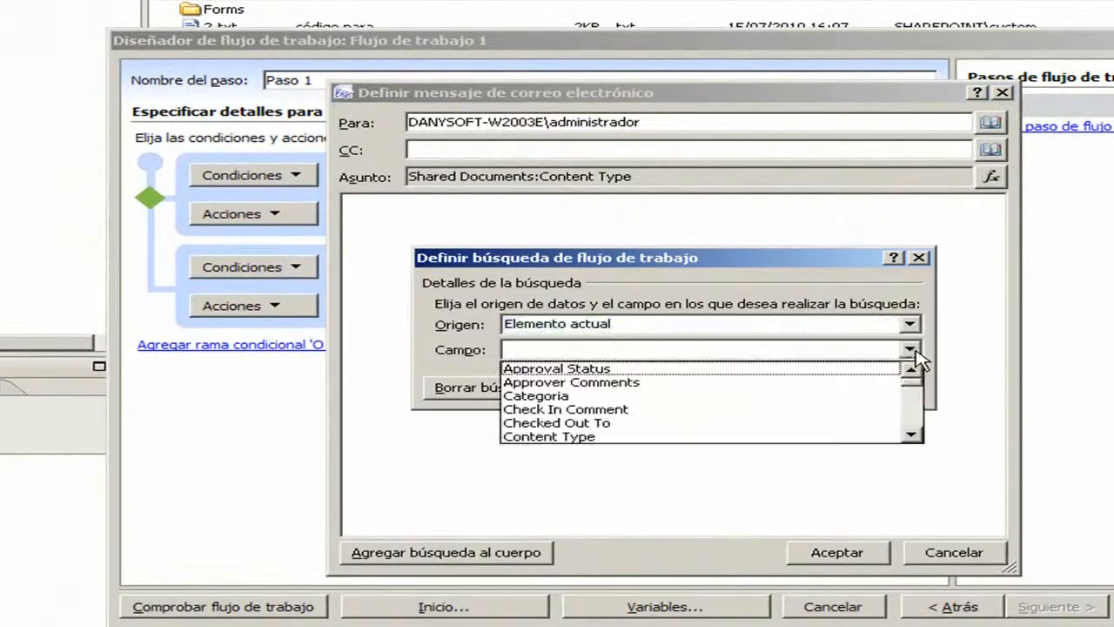
{"action": "left_click", "coordinate": [579, 399]}
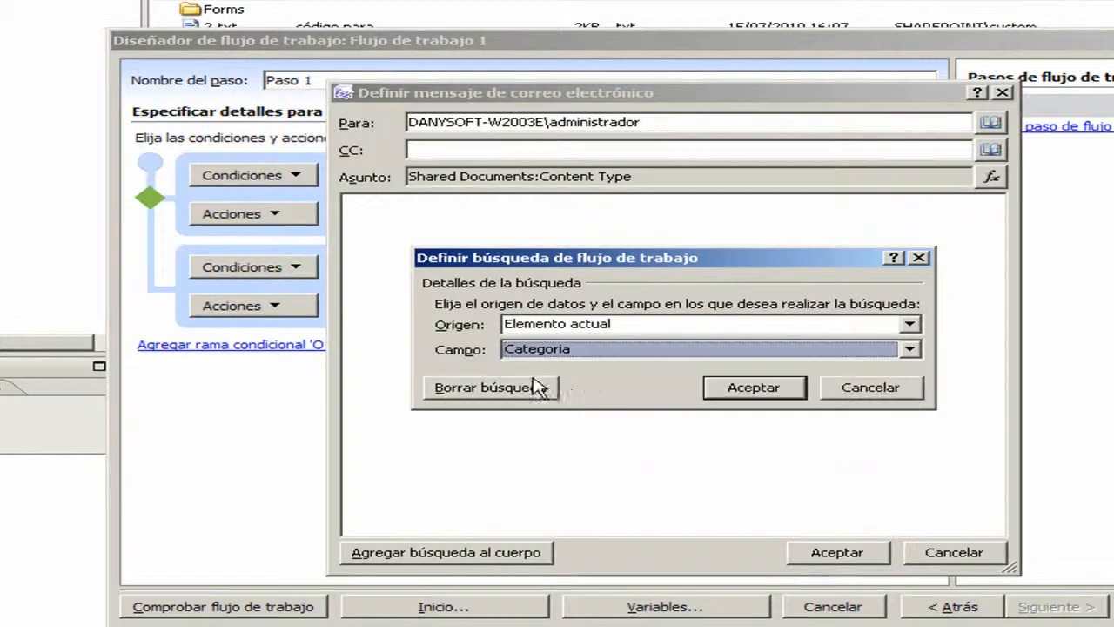
{"action": "left_click", "coordinate": [771, 391]}
- Add a lookup of the current item's Created By field to the email body after the Categoria lookup
{"action": "left_click", "coordinate": [540, 550]}
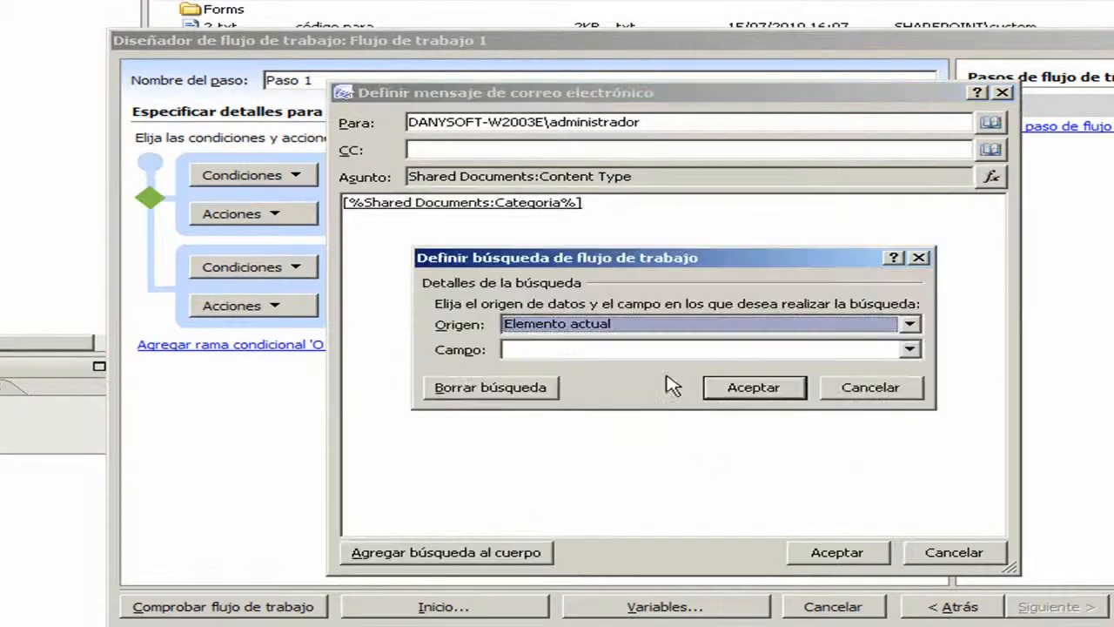
{"action": "left_click", "coordinate": [910, 350]}
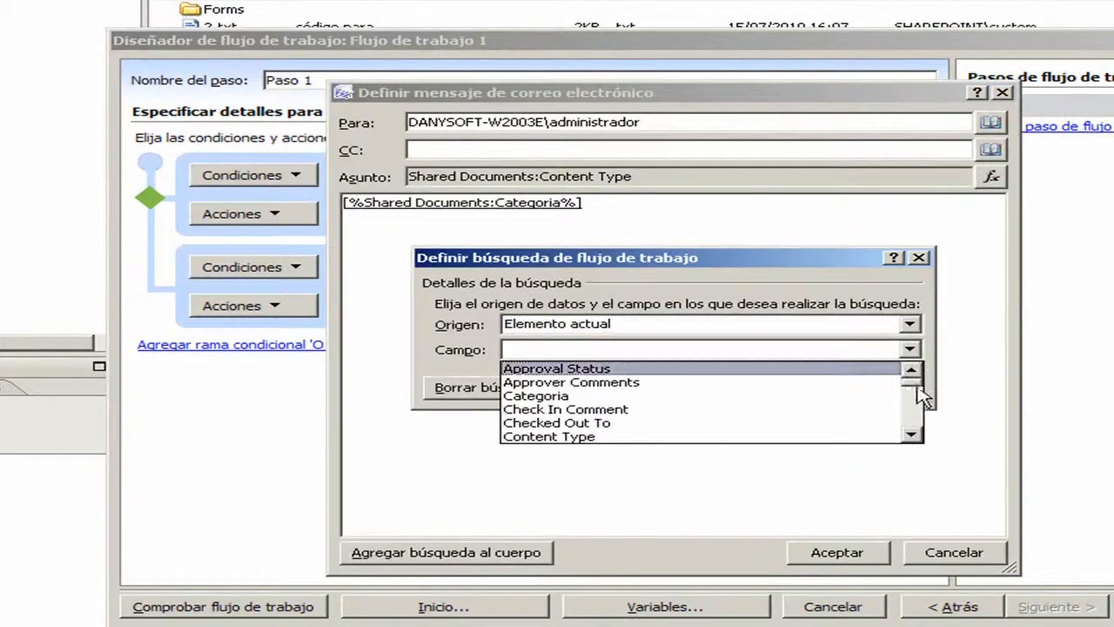
{"action": "left_click", "coordinate": [912, 435]}
{"action": "left_click", "coordinate": [912, 435]}
{"action": "left_click", "coordinate": [912, 436]}
{"action": "left_click", "coordinate": [911, 435]}
{"action": "left_click", "coordinate": [912, 435]}
{"action": "left_click", "coordinate": [911, 435]}
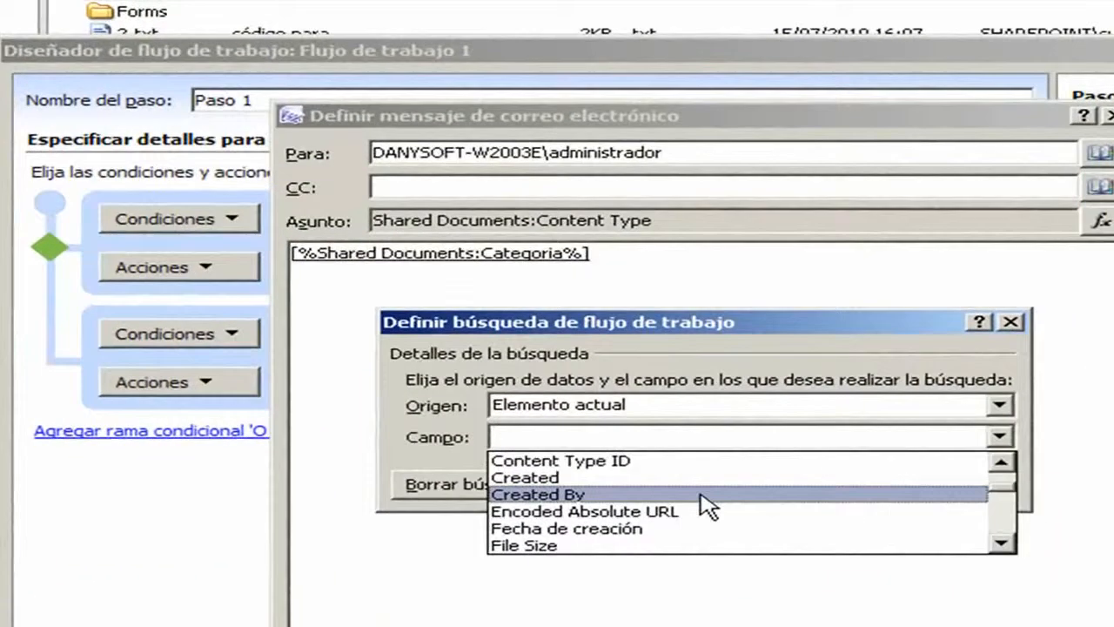
{"action": "left_click", "coordinate": [704, 498]}
{"action": "left_click", "coordinate": [811, 495]}
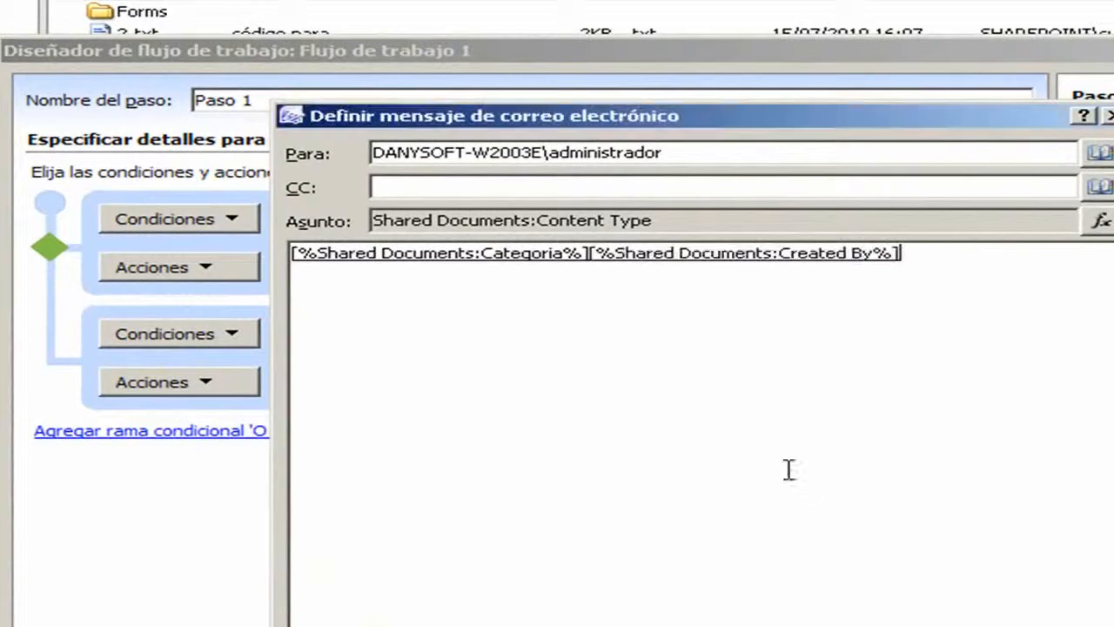
- Insert line breaks between the lookups in the email body and accept the message definition
{"action": "key", "text": "Left"}
{"action": "key", "text": "Left"}
{"action": "key", "text": "Return"}
{"action": "key", "text": "Return"}
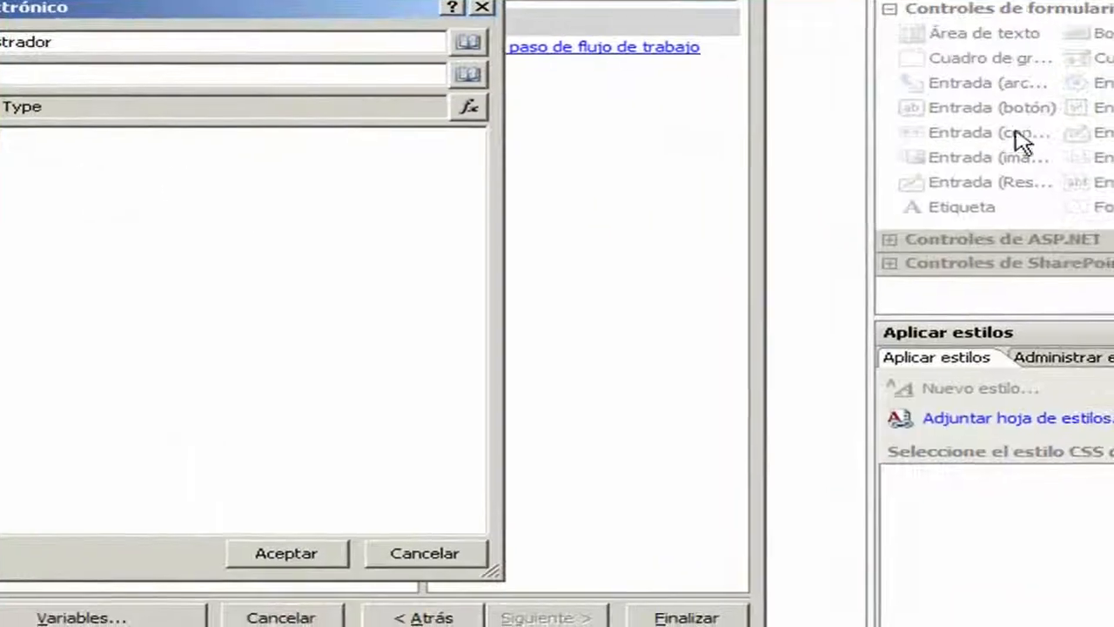
{"action": "left_click", "coordinate": [286, 555]}
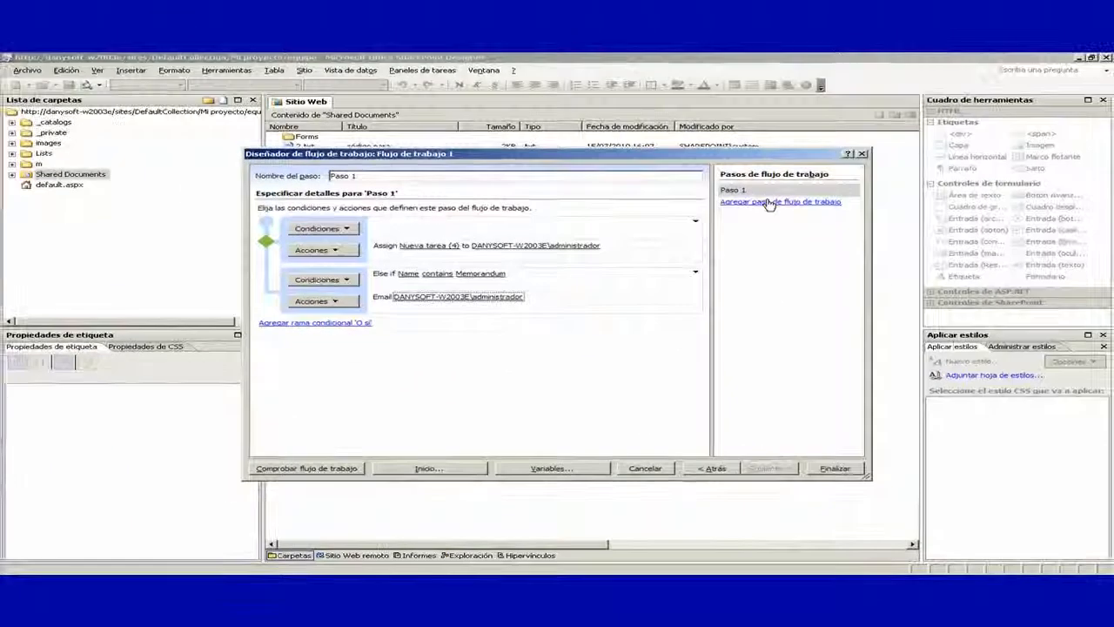
- Finish the workflow, saving it as a draft despite its errors, and display the contents of the Workflows folder
{"action": "left_click", "coordinate": [835, 469]}
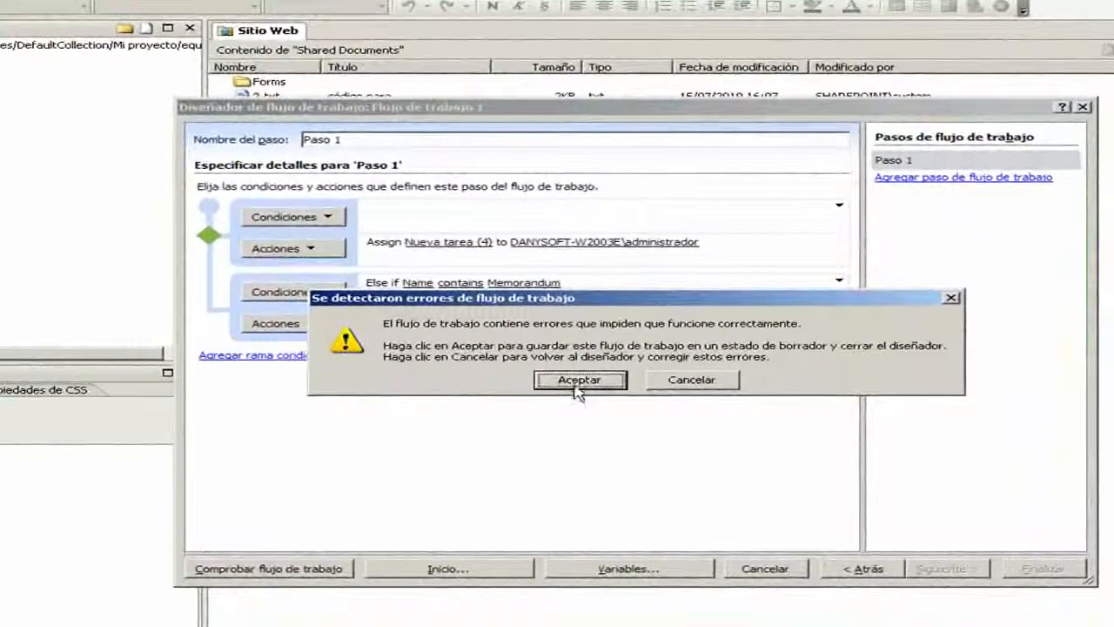
{"action": "left_click", "coordinate": [577, 383]}
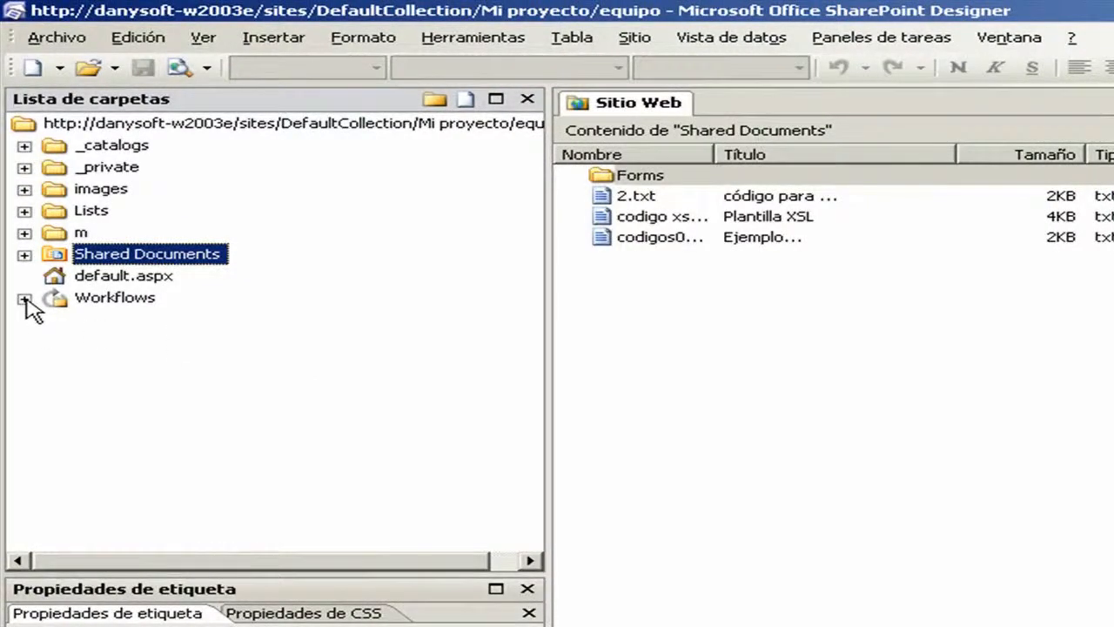
{"action": "left_click", "coordinate": [98, 301]}
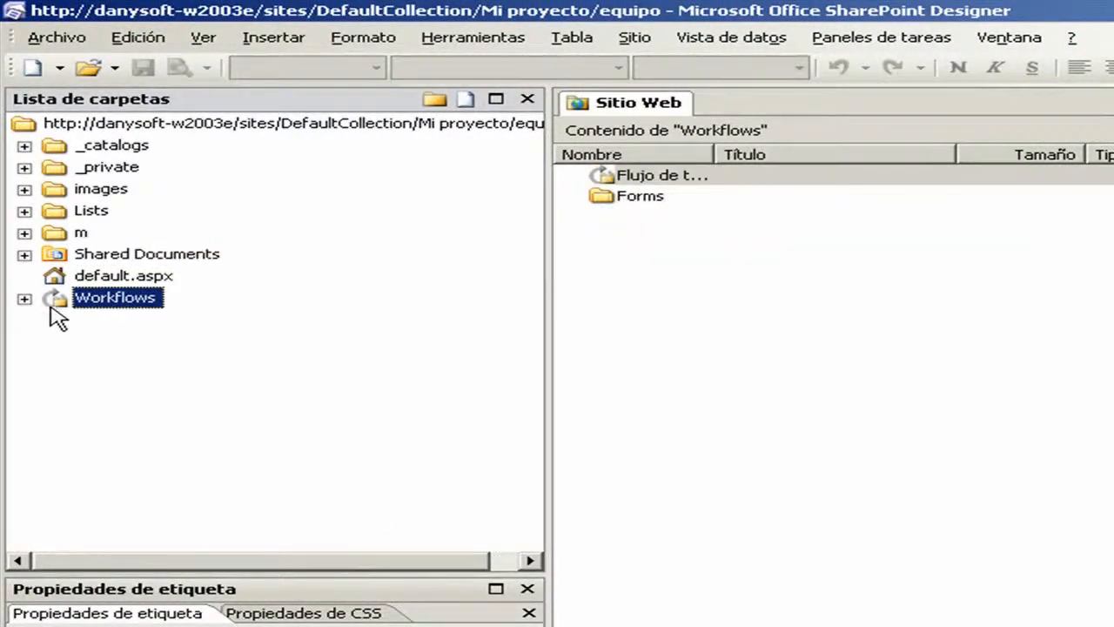
- Reopen Flujo de trabajo 1.xoml from the Workflows folder and review its start options and the Paso 1 definition
{"action": "left_click", "coordinate": [24, 301]}
{"action": "left_click", "coordinate": [55, 321]}
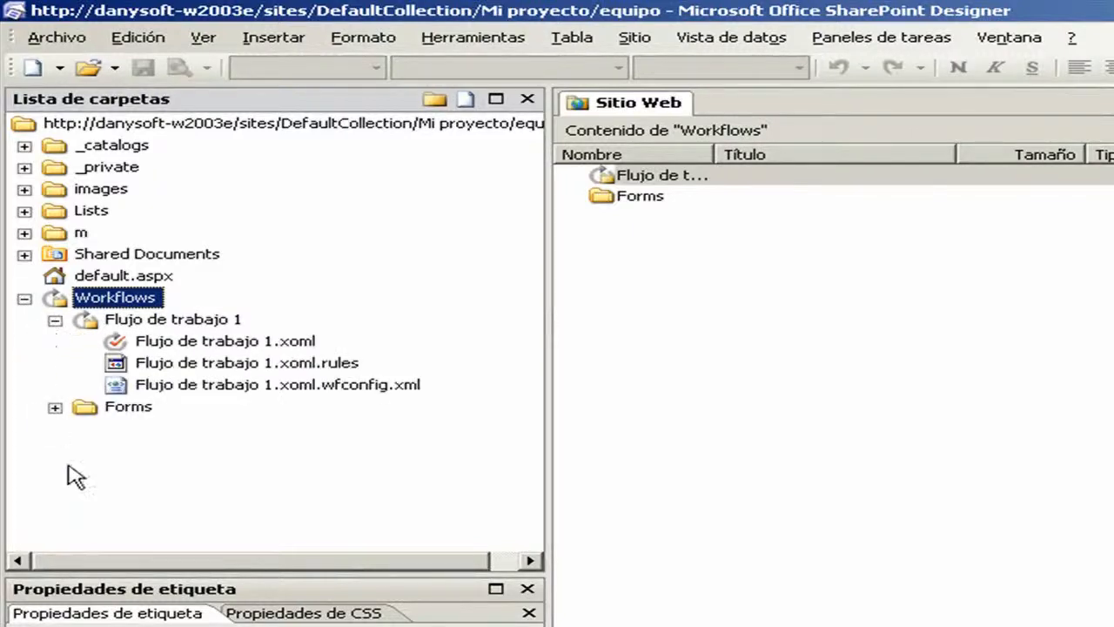
{"action": "left_click", "coordinate": [266, 341]}
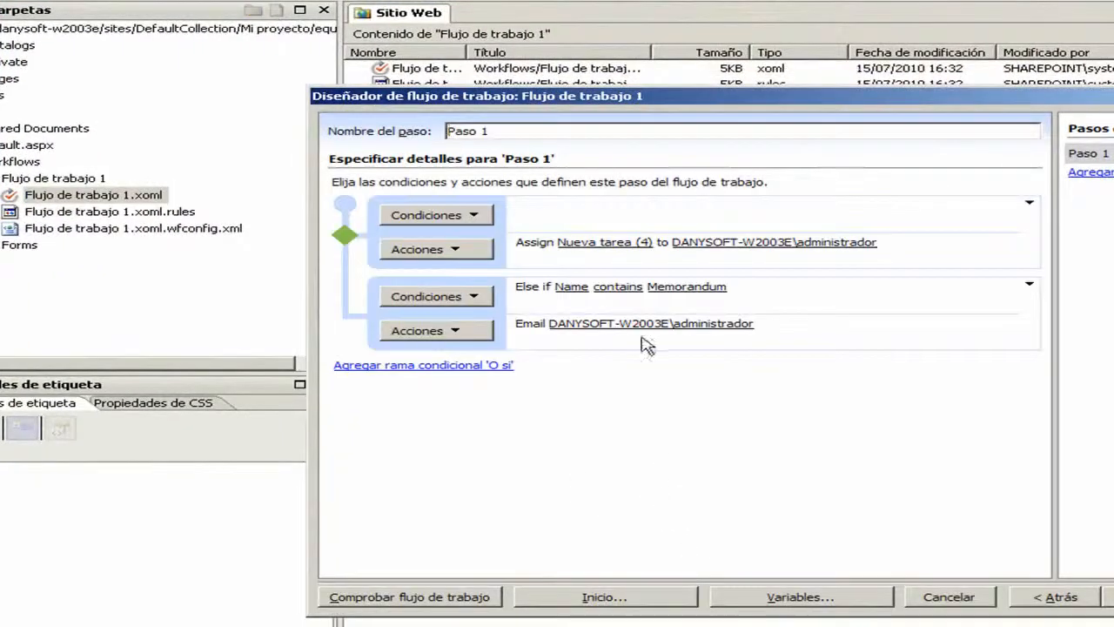
{"action": "left_click", "coordinate": [1078, 601]}
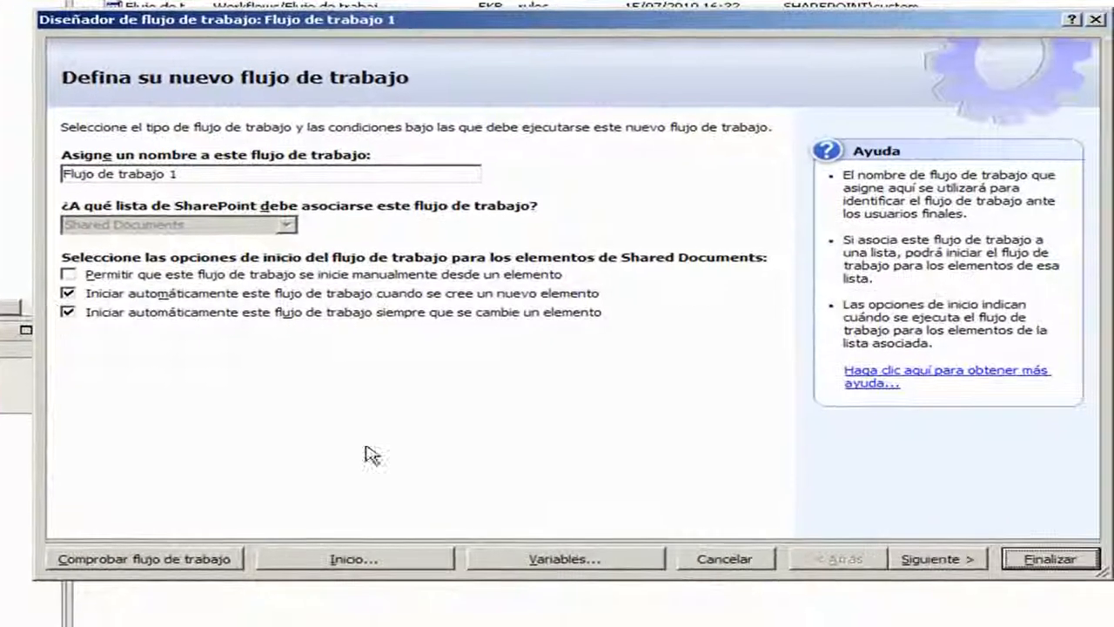
{"action": "left_click", "coordinate": [947, 562]}
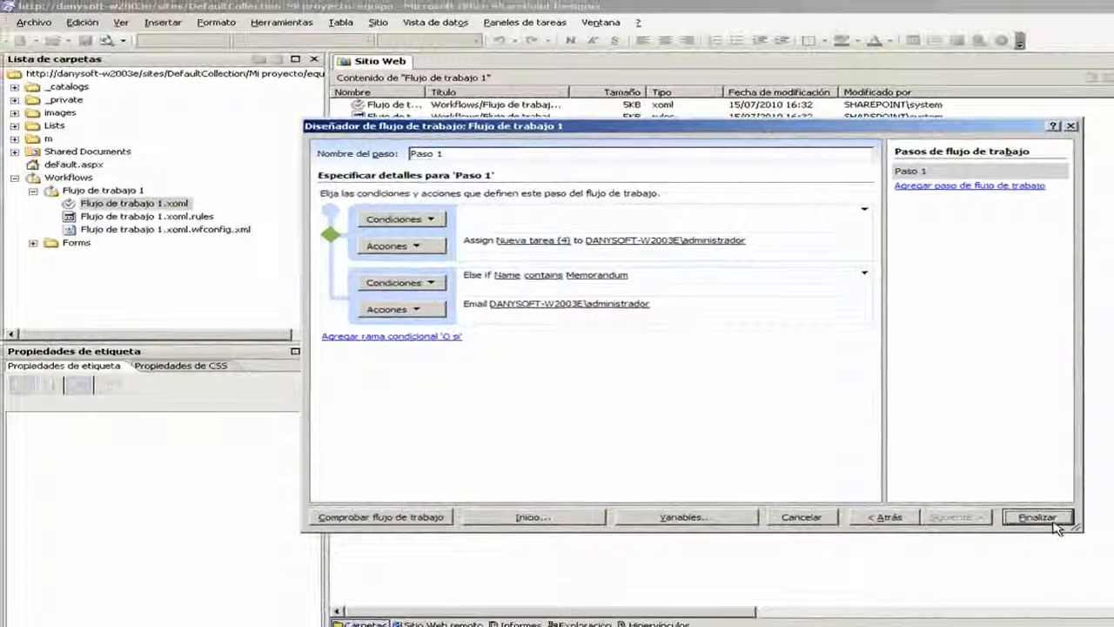
- Try to finish the workflow, close the designer without saving, and collapse the Workflows folder
{"action": "left_click", "coordinate": [1036, 517]}
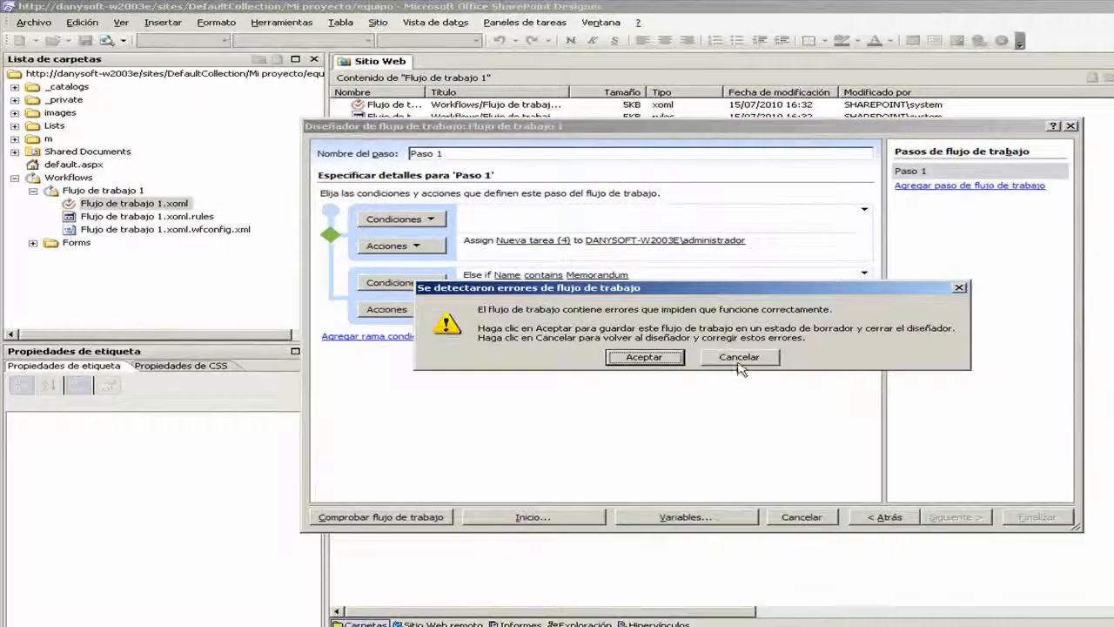
{"action": "left_click", "coordinate": [737, 357]}
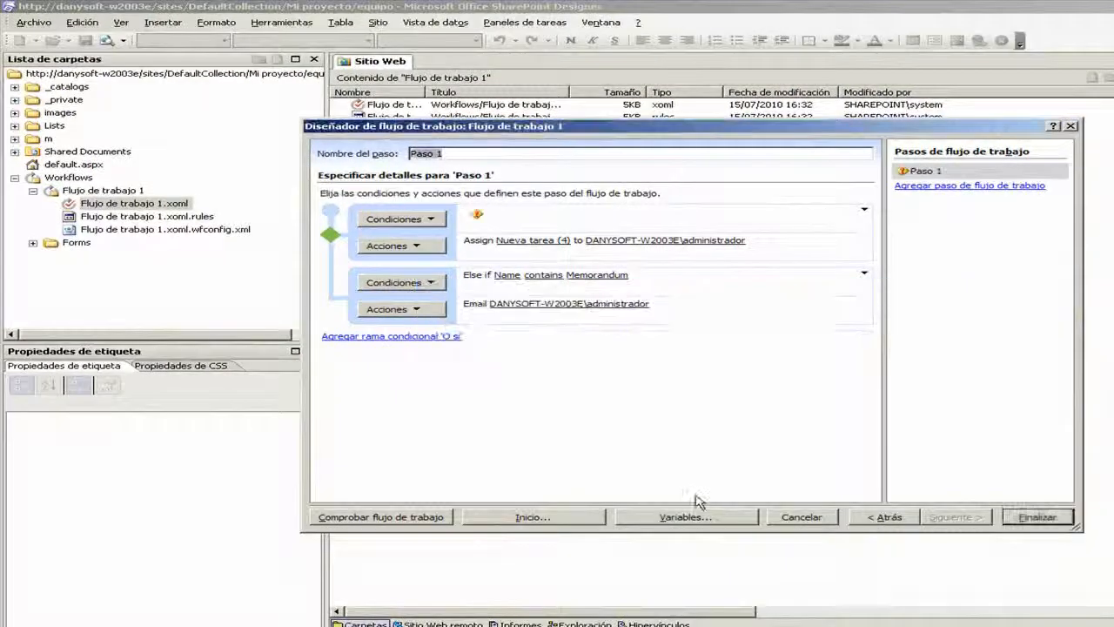
{"action": "left_click", "coordinate": [802, 517]}
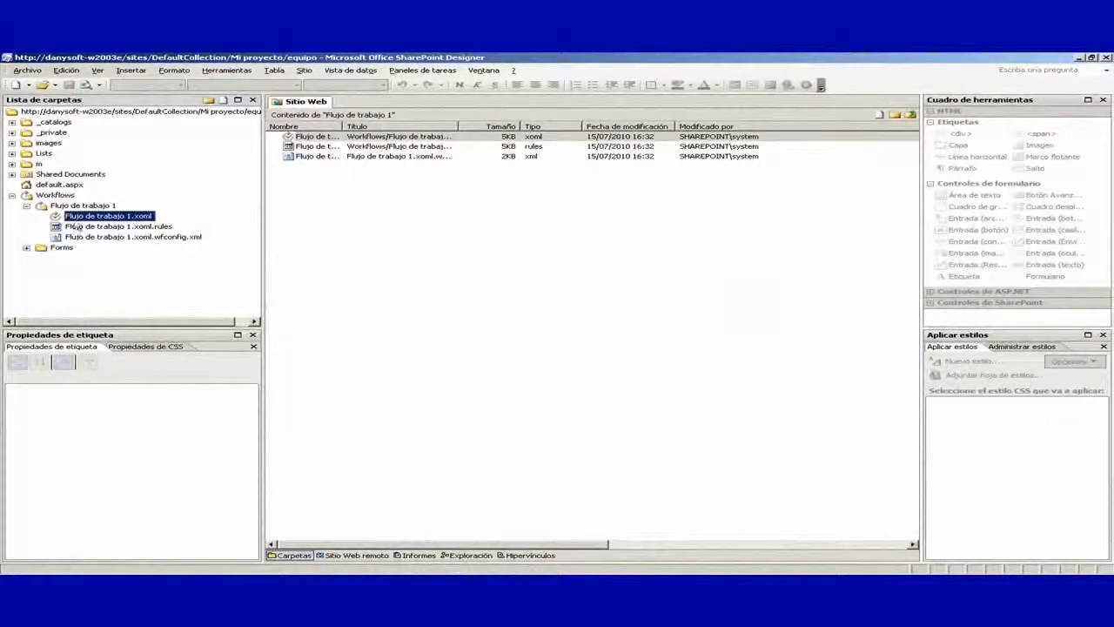
{"action": "left_click", "coordinate": [12, 196]}
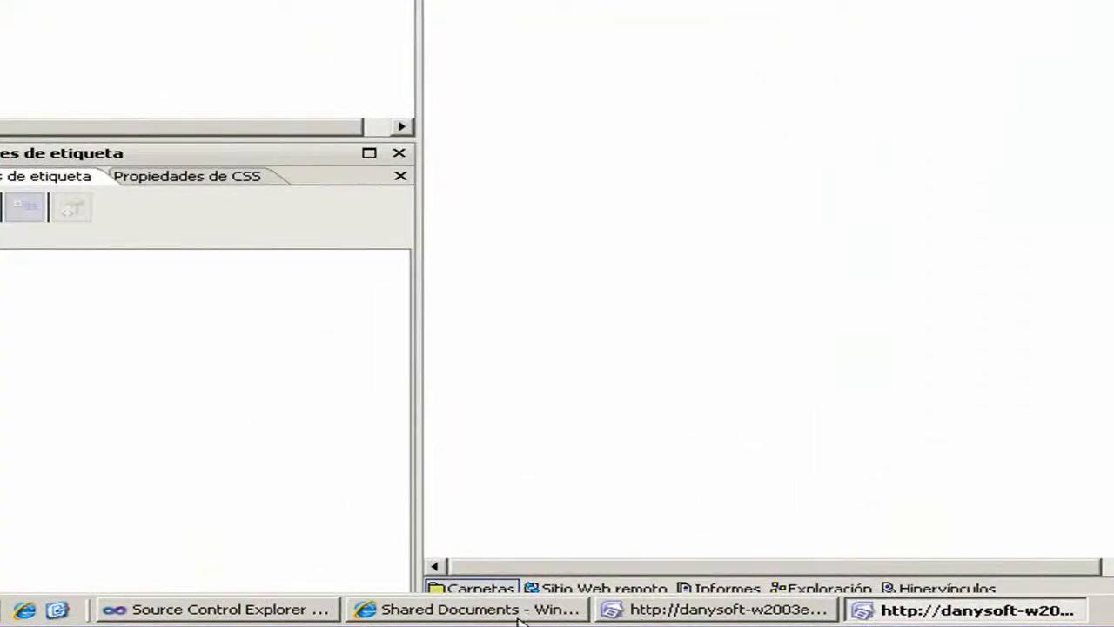
- Switch to Internet Explorer and go from Shared Documents through the team site's home page to the Mi proyecto Project Dashboard
{"action": "left_click", "coordinate": [491, 614]}
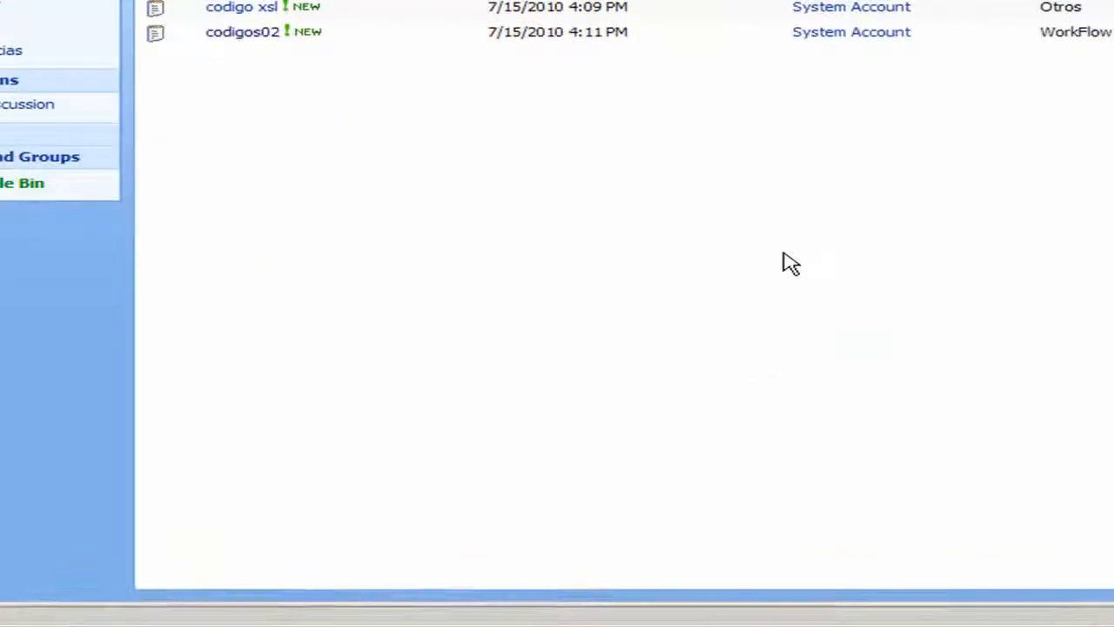
{"action": "left_click", "coordinate": [31, 64]}
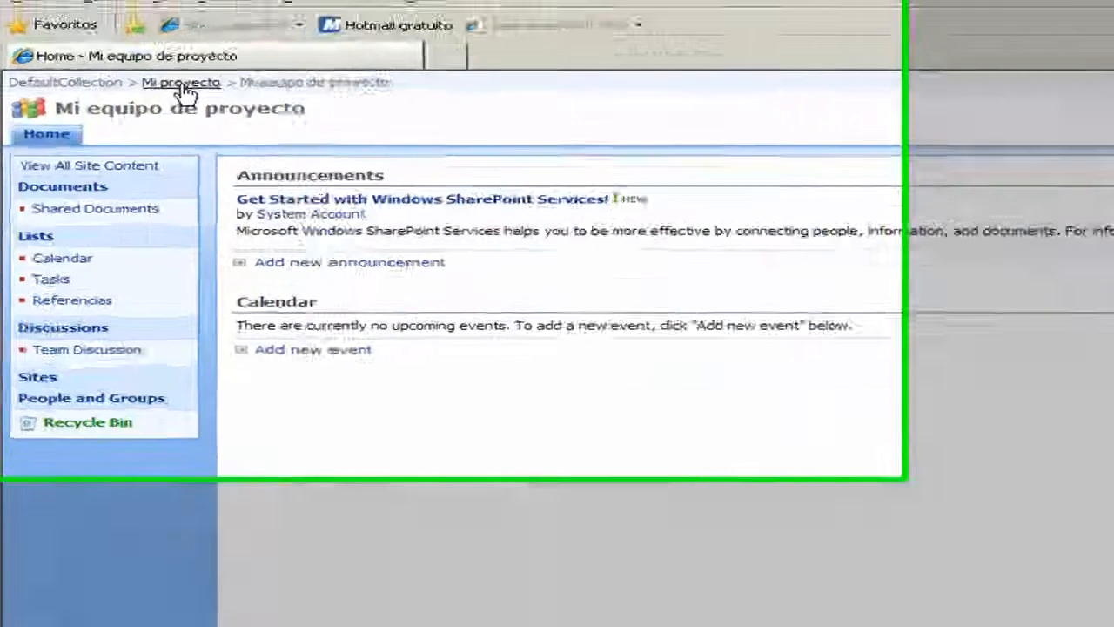
{"action": "left_click", "coordinate": [138, 23]}
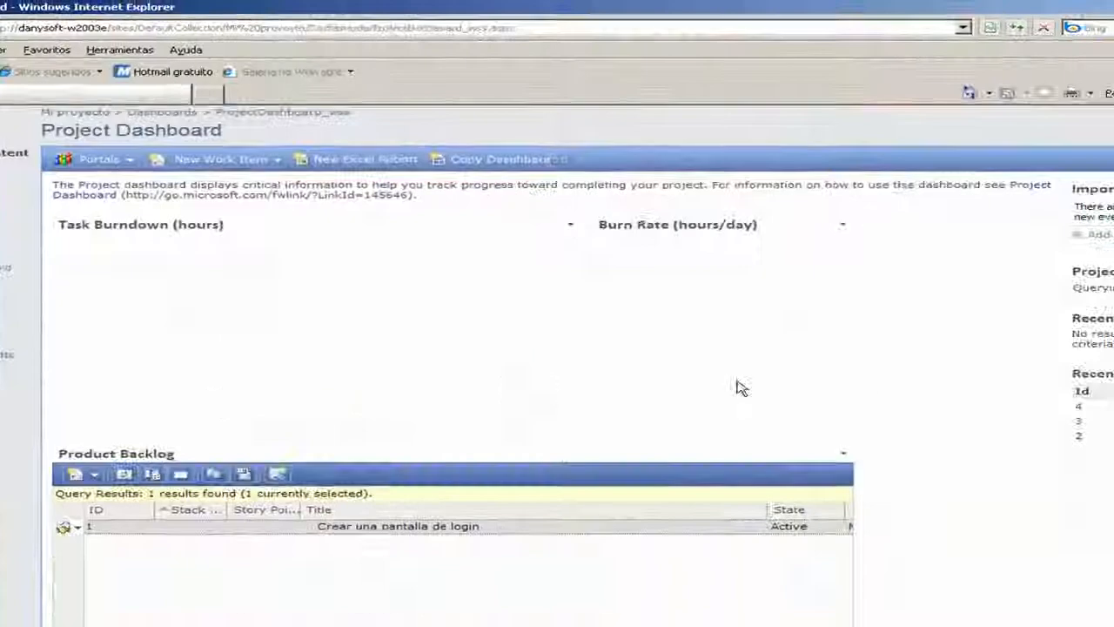
{"action": "scroll", "coordinate": [935, 400], "scroll_direction": "up", "scroll_amount": 2}
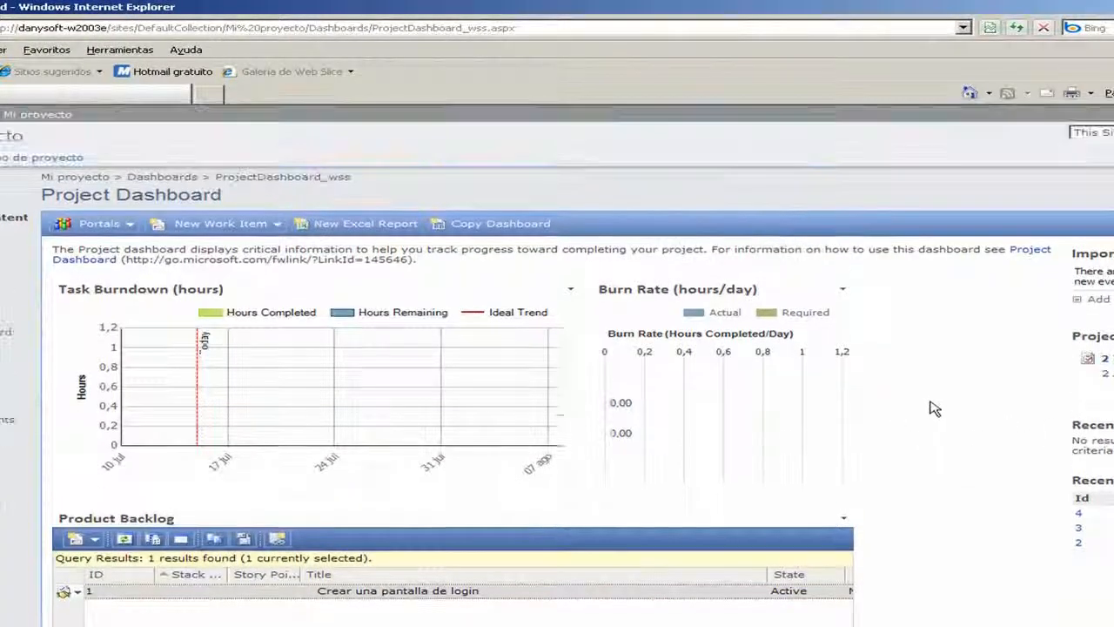